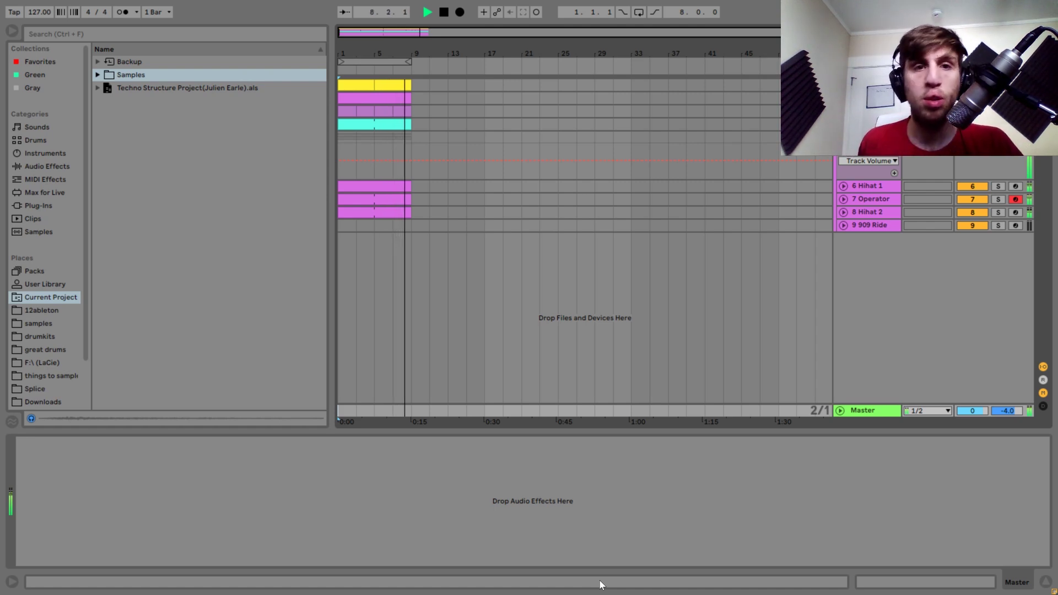
- Play the eight-bar loop and review the Lead clip's notes and the device chains of the Lead, Pad and Reese tracks
{"action": "key", "text": "space"}
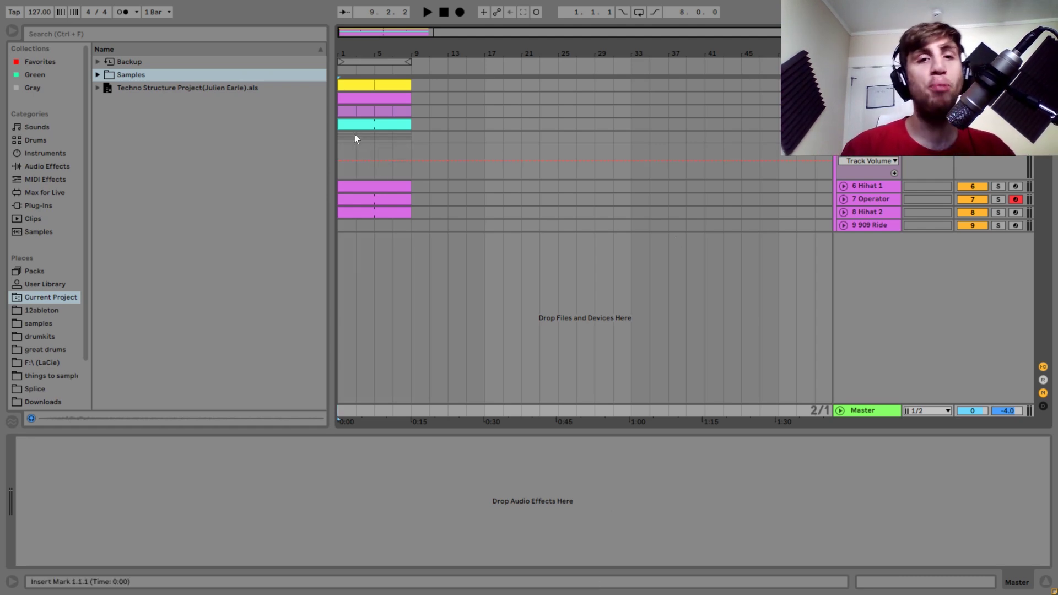
{"action": "left_click", "coordinate": [869, 85]}
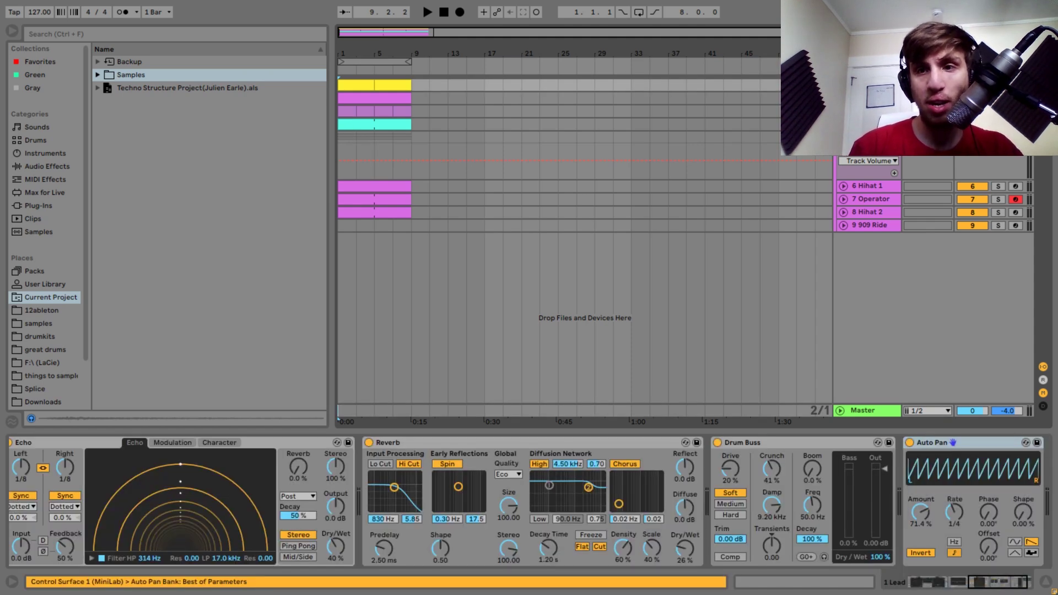
{"action": "key", "text": "space"}
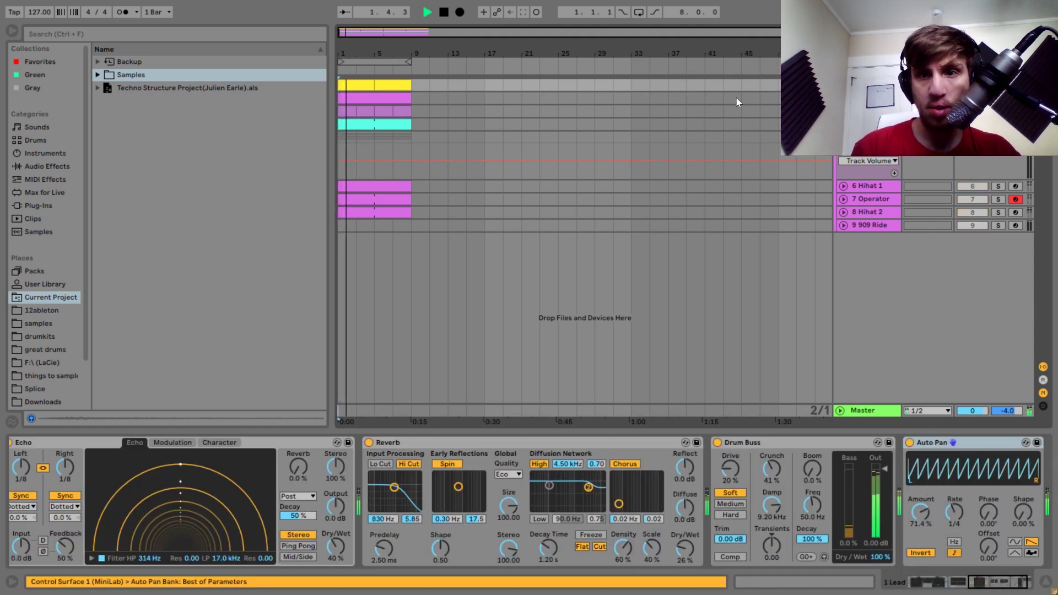
{"action": "double_click", "coordinate": [360, 88]}
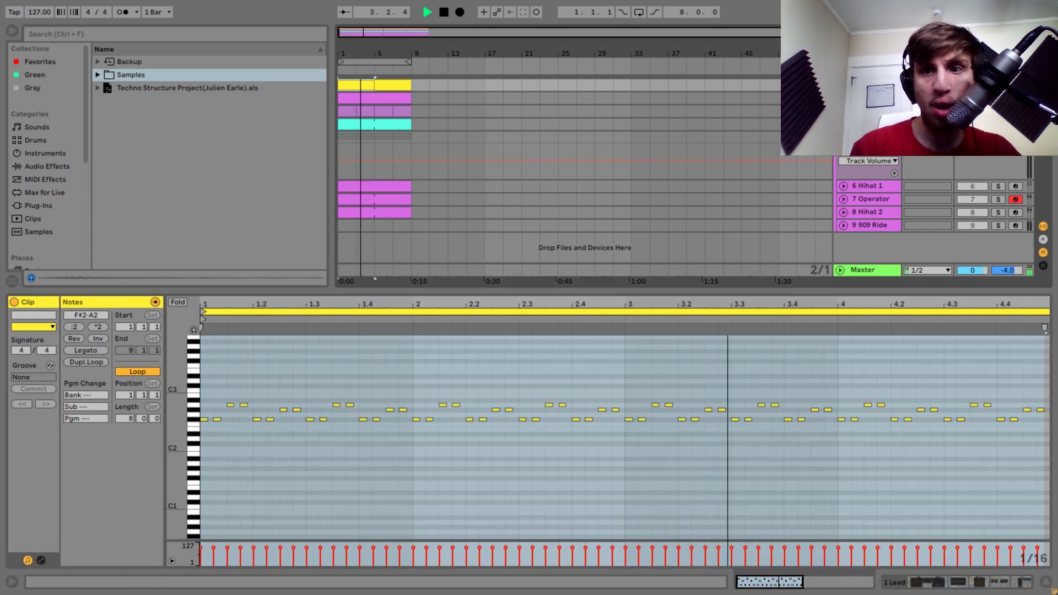
{"action": "double_click", "coordinate": [869, 98]}
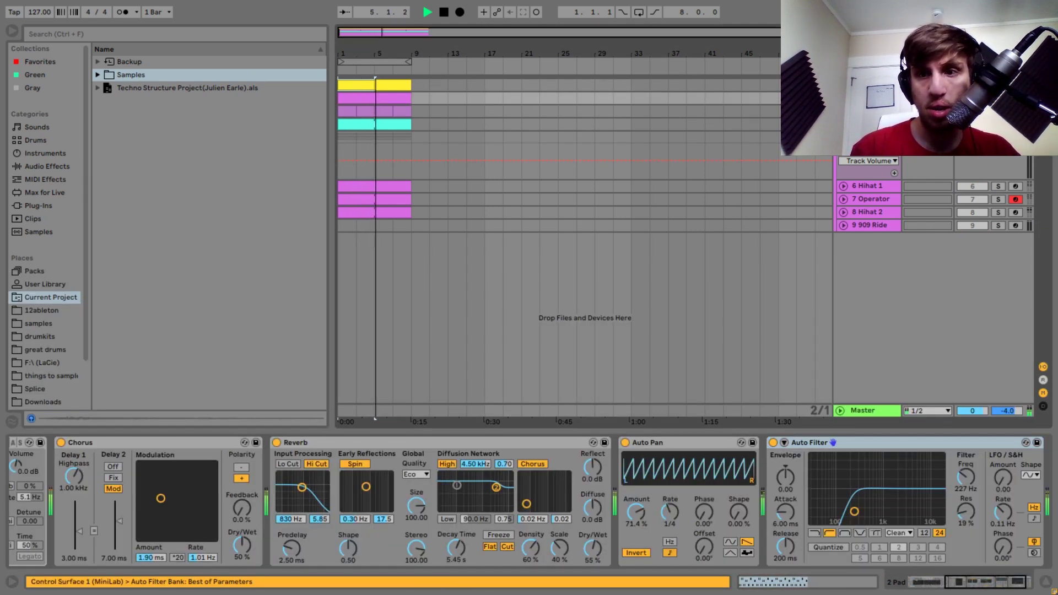
{"action": "left_click", "coordinate": [869, 112]}
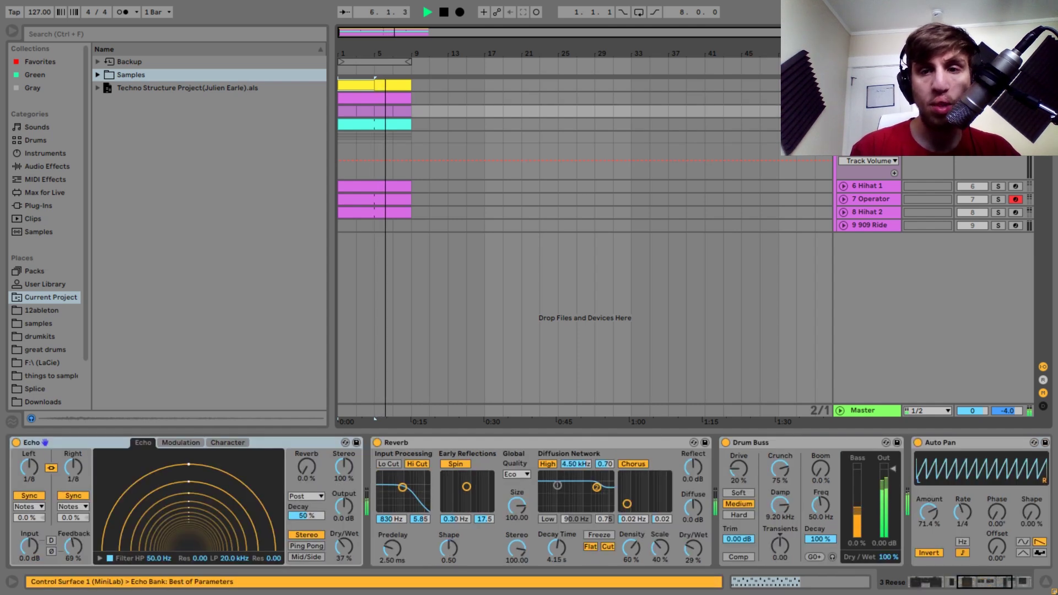
{"action": "key", "text": "space"}
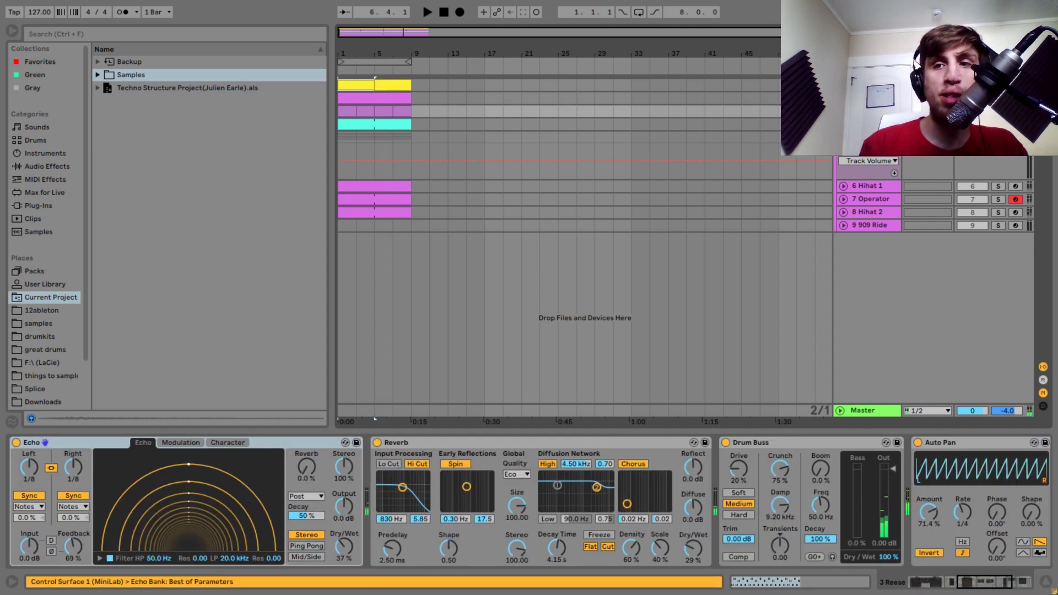
{"action": "key", "text": "space"}
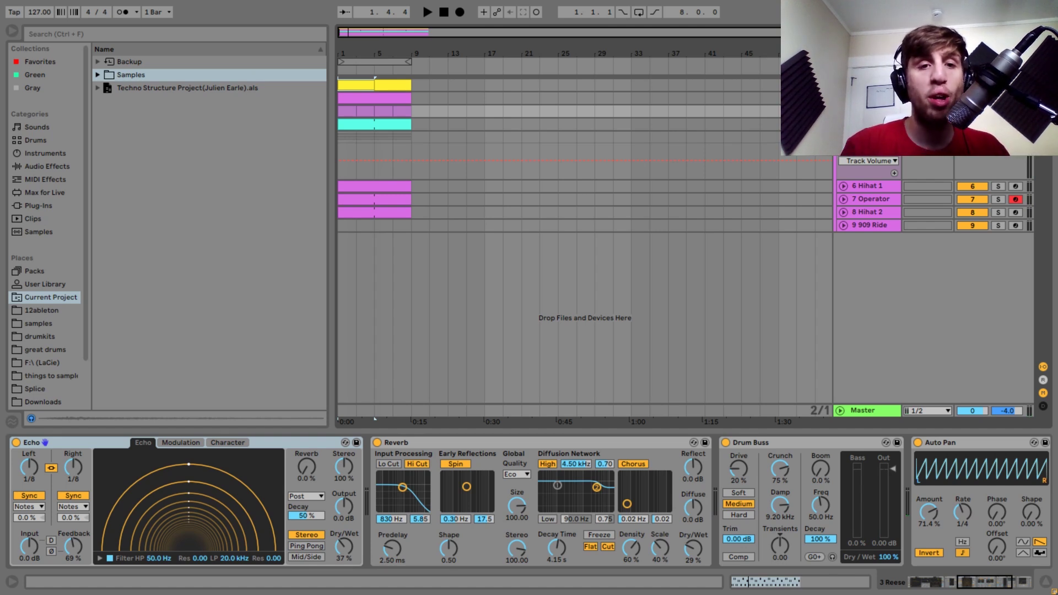
- Move the eight-bar loop on all tracks from bar 1 to bar 49
{"action": "left_click", "coordinate": [355, 80]}
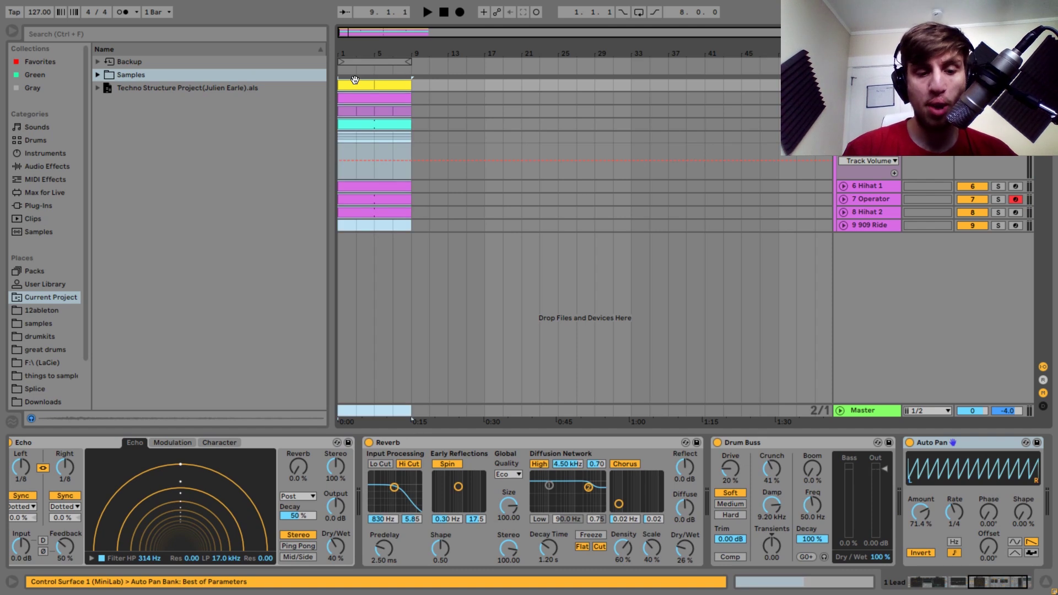
{"action": "key", "text": "ctrl+a"}
{"action": "left_click_drag", "start_coordinate": [375, 198], "coordinate": [815, 199]}
{"action": "left_click_drag", "start_coordinate": [796, 51], "coordinate": [726, 51]}
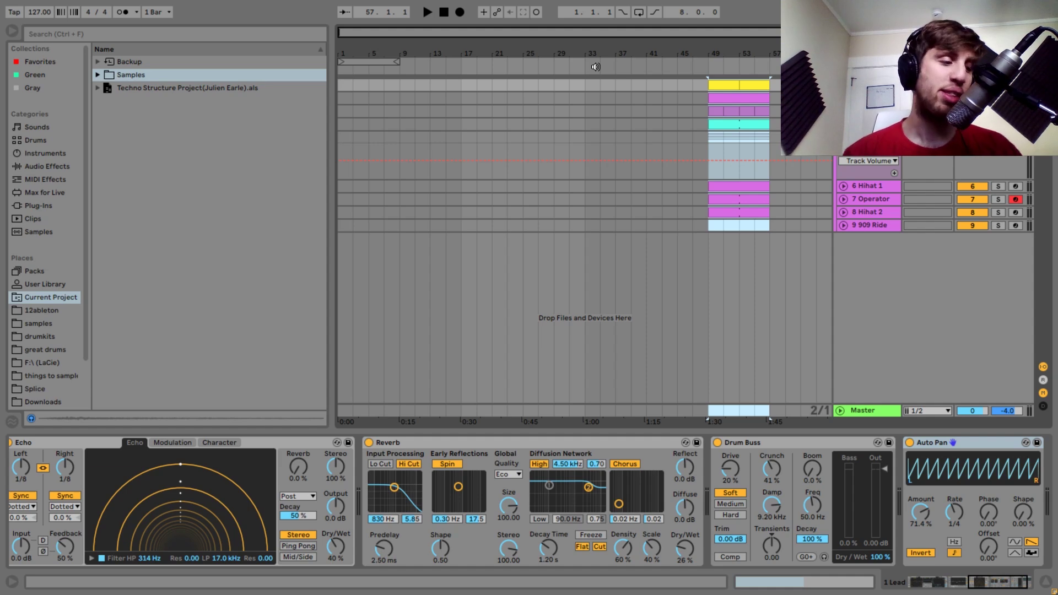
- Copy the kick 3 and Operator clips from the bar 49 loop to bar 1 and duplicate both to bar 9
{"action": "left_click", "coordinate": [742, 126]}
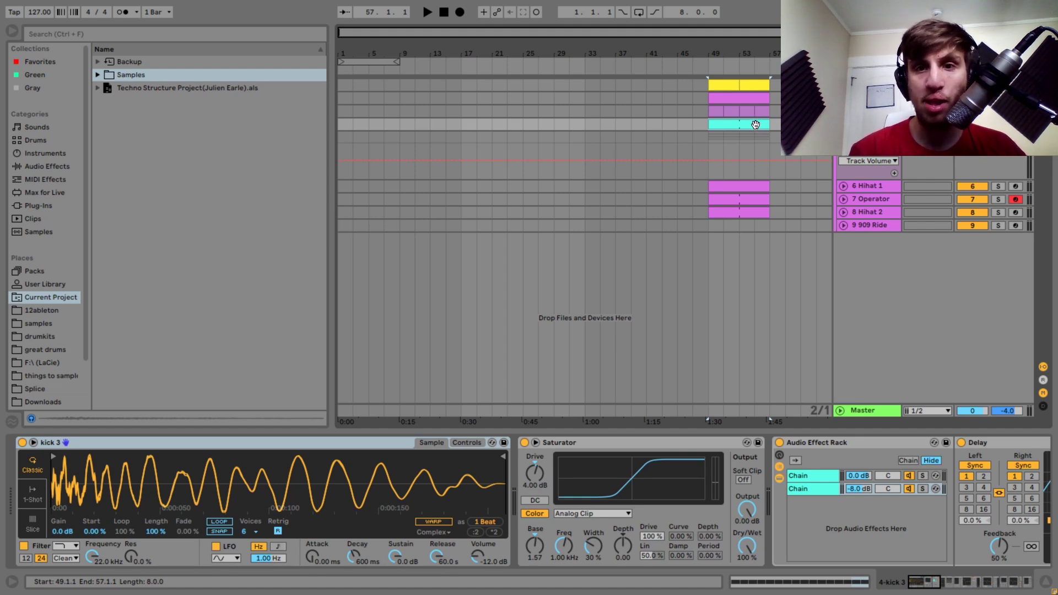
{"action": "left_click_drag", "start_coordinate": [756, 125], "coordinate": [373, 126]}
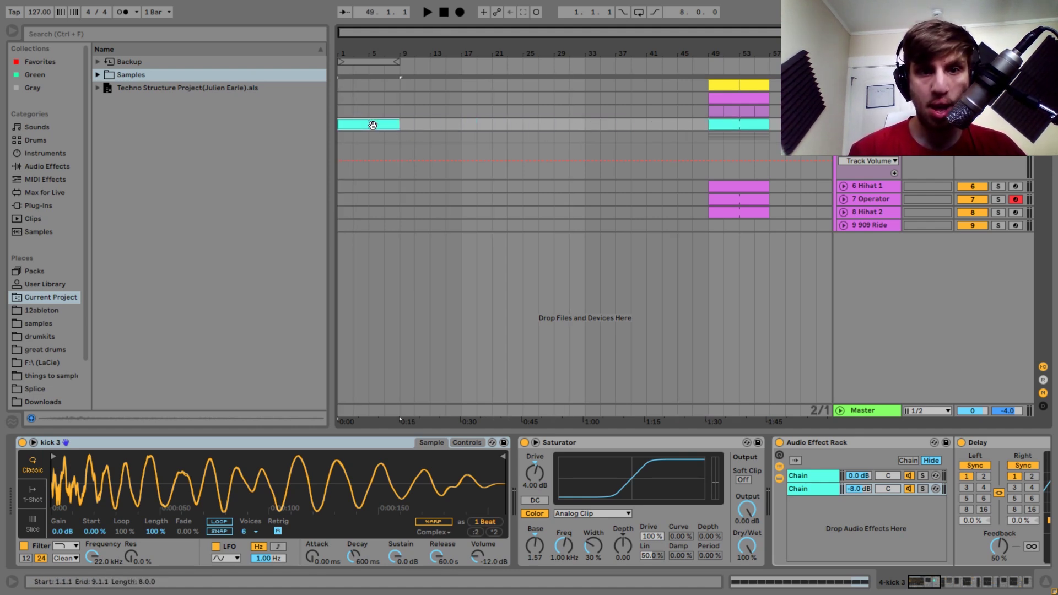
{"action": "left_click_drag", "start_coordinate": [736, 199], "coordinate": [375, 201]}
{"action": "key", "text": "space"}
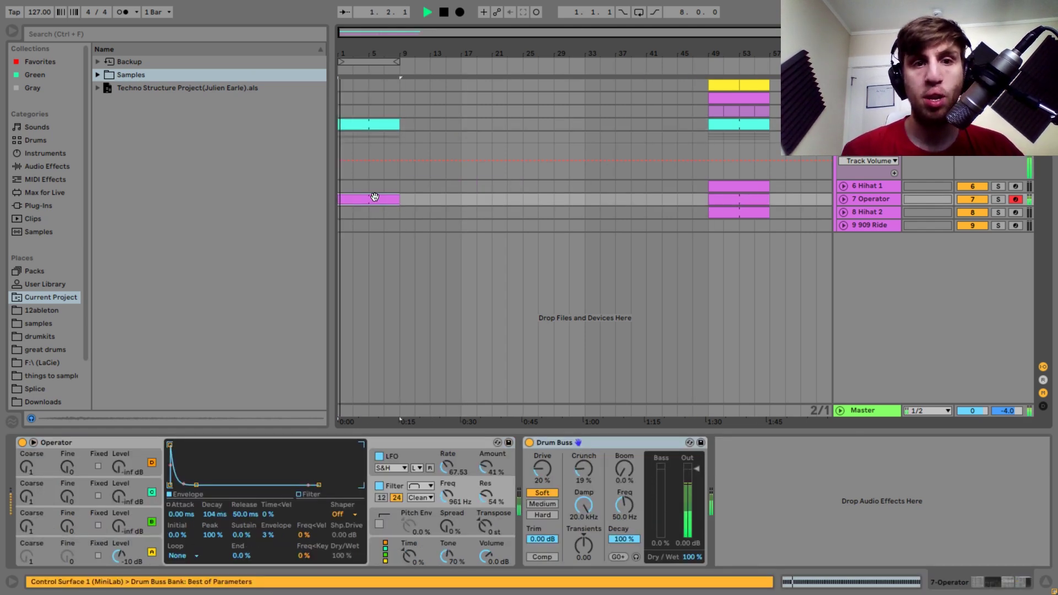
{"action": "left_click", "coordinate": [379, 126], "text": "shift"}
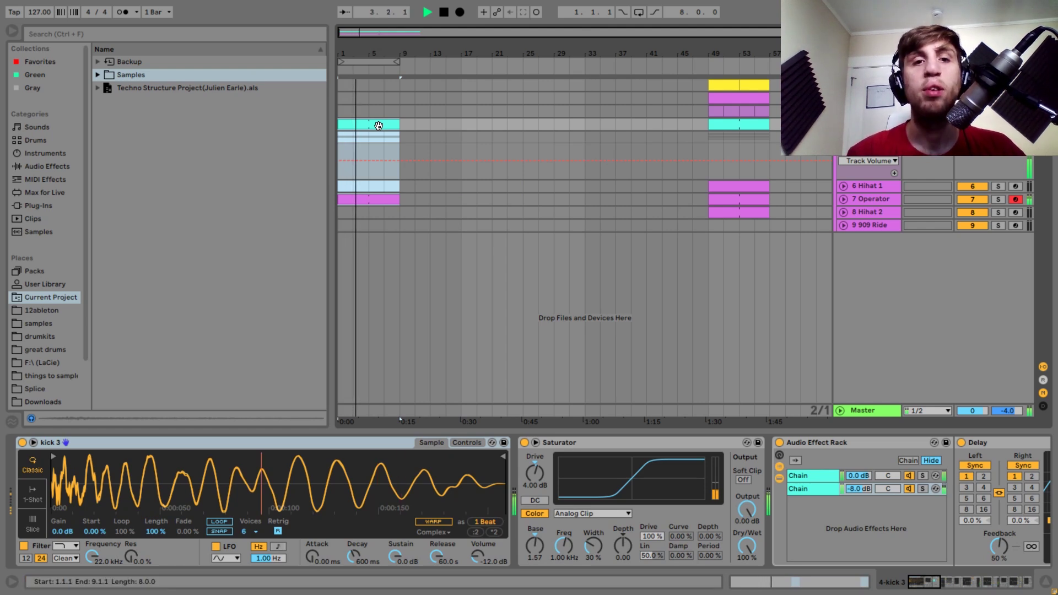
{"action": "key", "text": "ctrl+d"}
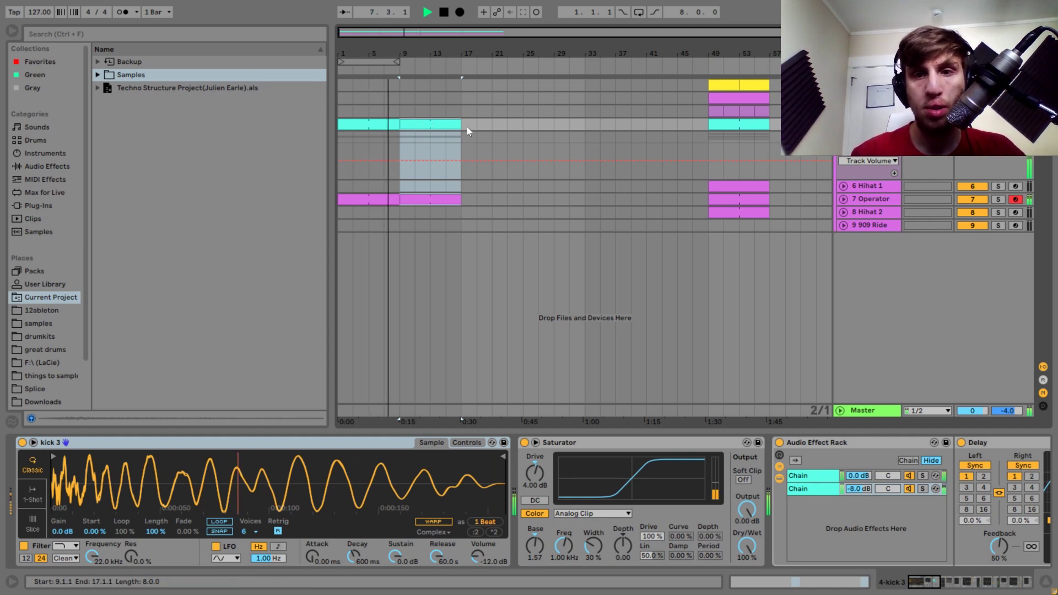
- Copy the Hihat 2 clips to bar 17 and duplicate the kick 3 and Operator clips to reach bar 33
{"action": "left_click_drag", "start_coordinate": [748, 213], "coordinate": [501, 213]}
{"action": "left_click", "coordinate": [443, 199]}
{"action": "left_click", "coordinate": [448, 125], "text": "shift"}
{"action": "key", "text": "ctrl+d"}
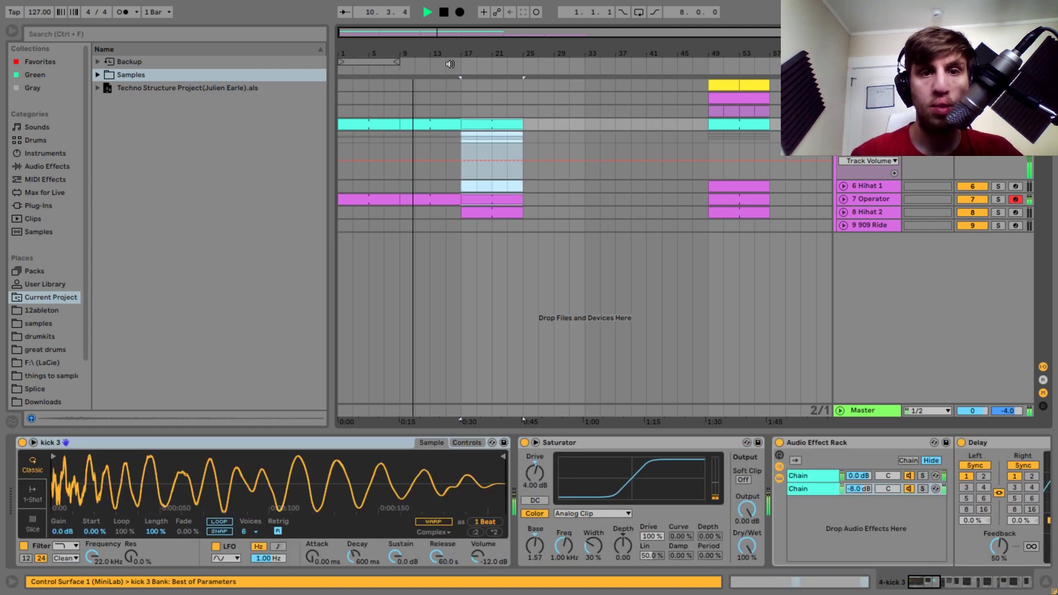
{"action": "key", "text": "ctrl+d"}
- Duplicate the Hihat 2 clips from bar 17 to bar 25 and play the arrangement from bar 17
{"action": "right_click", "coordinate": [503, 209]}
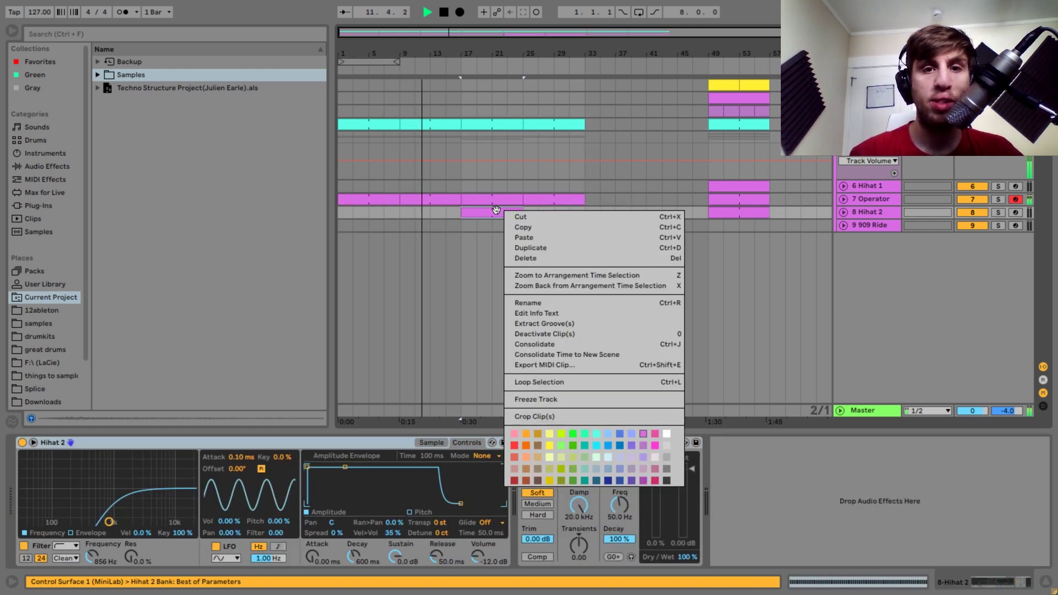
{"action": "left_click", "coordinate": [493, 208]}
{"action": "key", "text": "ctrl+d"}
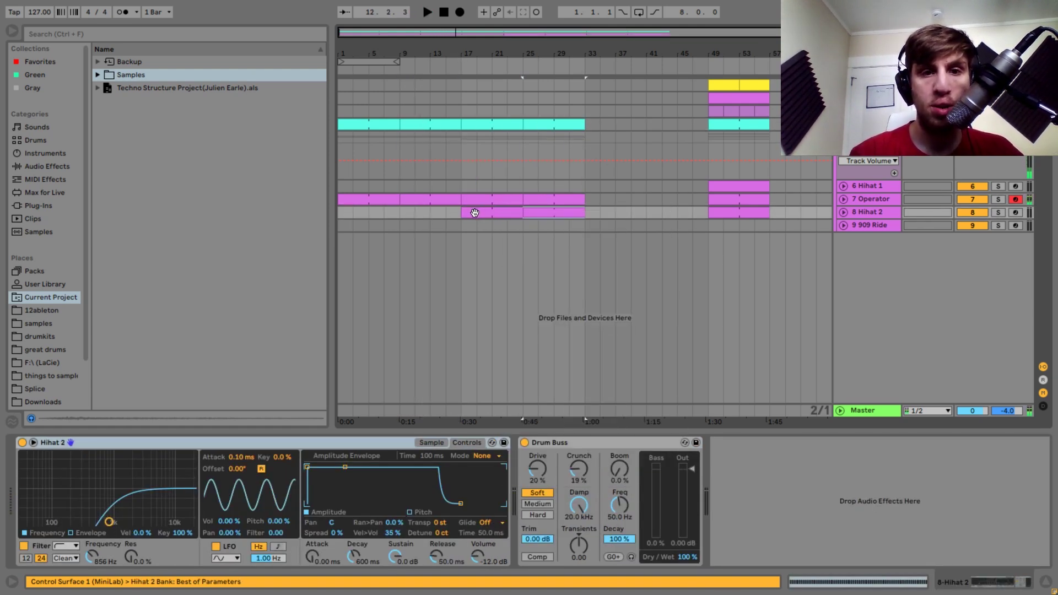
{"action": "left_click", "coordinate": [493, 211]}
{"action": "key", "text": "space"}
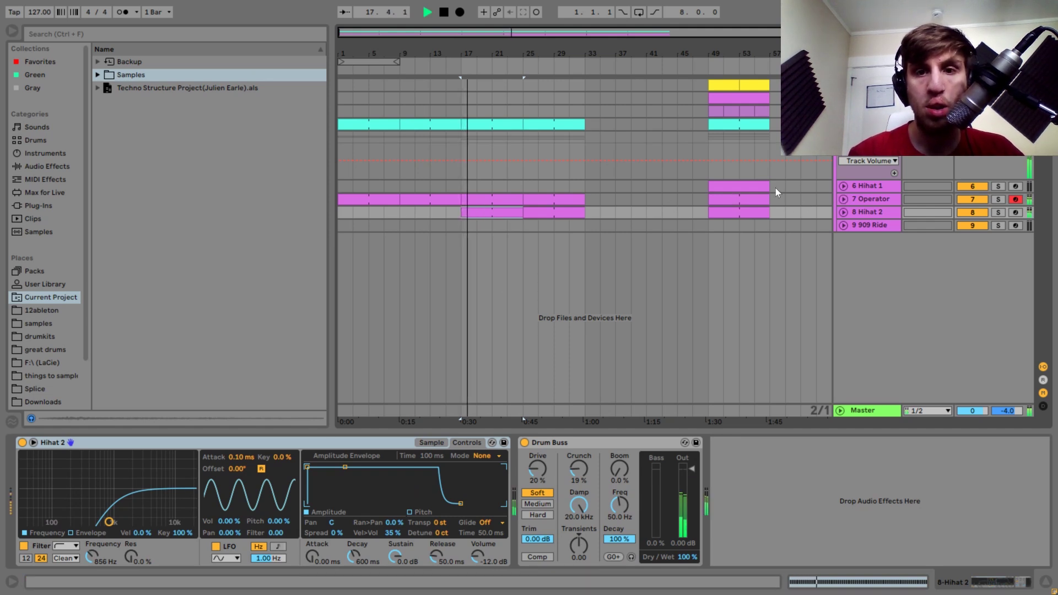
- Copy a four-bar Hihat 1 clip to bar 29 and remove the kick from bars 29 to 33
{"action": "left_click", "coordinate": [737, 185]}
{"action": "left_click_drag", "start_coordinate": [735, 185], "coordinate": [554, 185]}
{"action": "left_click", "coordinate": [554, 123]}
{"action": "mouse_move", "coordinate": [554, 123]}
{"action": "left_mouse_down"}
{"action": "mouse_move", "coordinate": [540, 123]}
{"action": "mouse_move", "coordinate": [553, 124]}
{"action": "left_mouse_up"}
{"action": "left_click", "coordinate": [540, 138]}
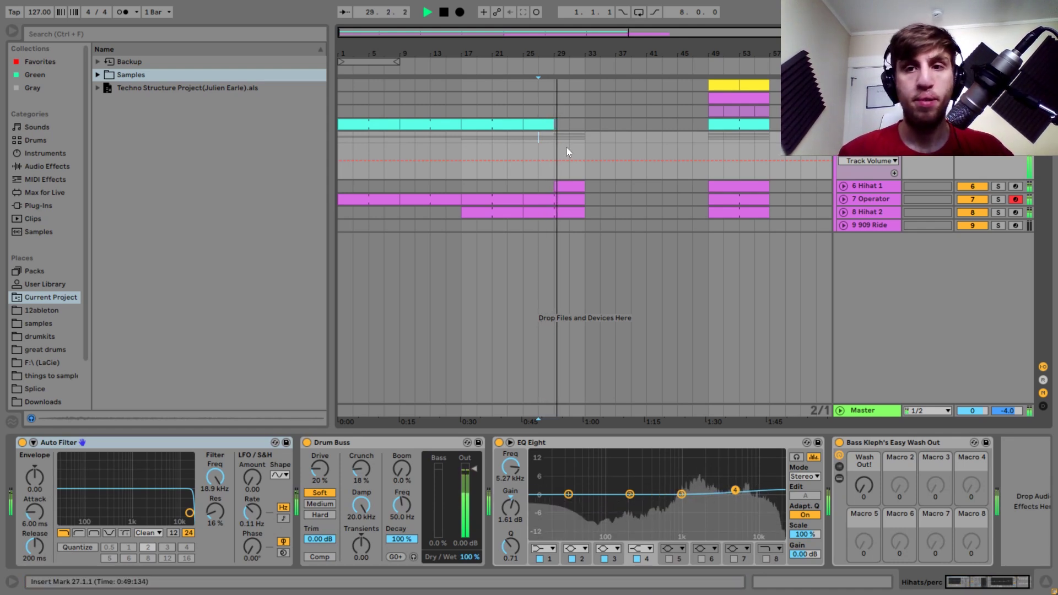
- Copy the kick, Operator and Hihat 2 clips of bars 17 to 25 to bar 33 and continue Hihat 1 to bar 41
{"action": "left_click", "coordinate": [503, 125]}
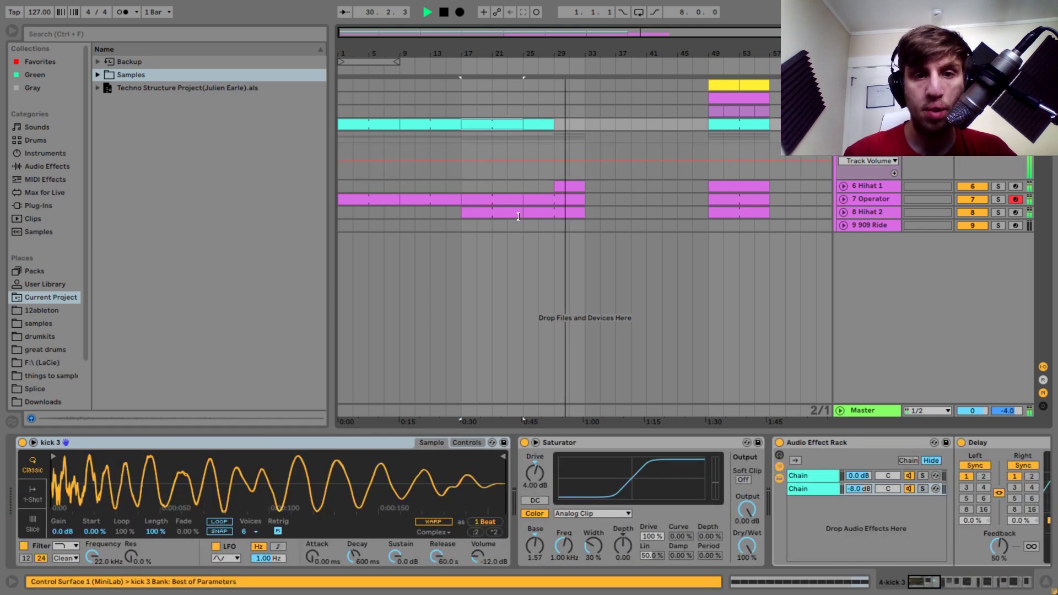
{"action": "left_click", "coordinate": [503, 213], "text": "shift"}
{"action": "left_click", "coordinate": [585, 122]}
{"action": "key", "text": "ctrl+v"}
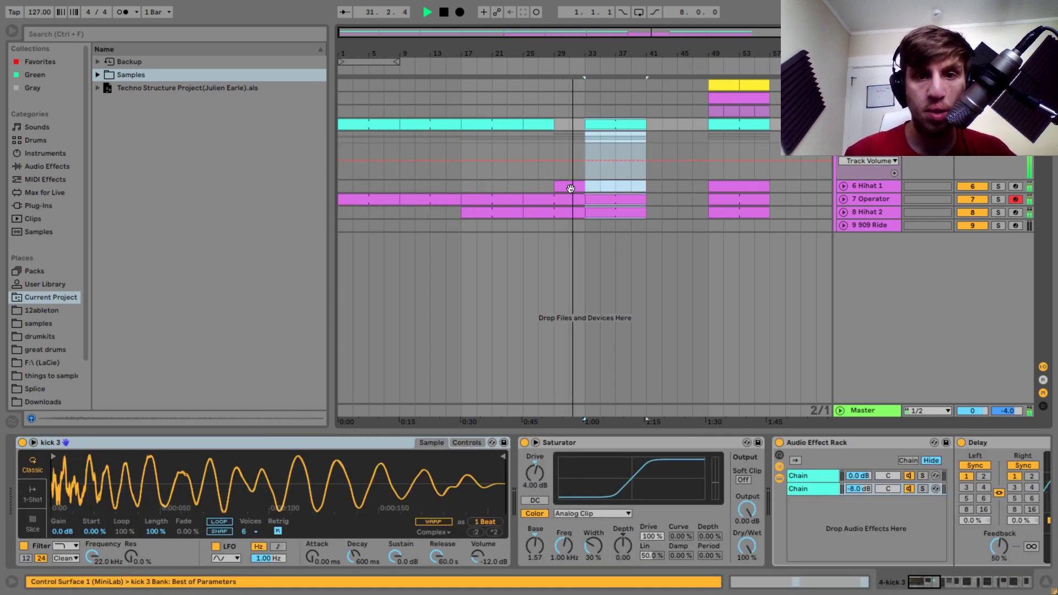
{"action": "left_click", "coordinate": [599, 185]}
{"action": "left_click_drag", "start_coordinate": [616, 186], "coordinate": [648, 187]}
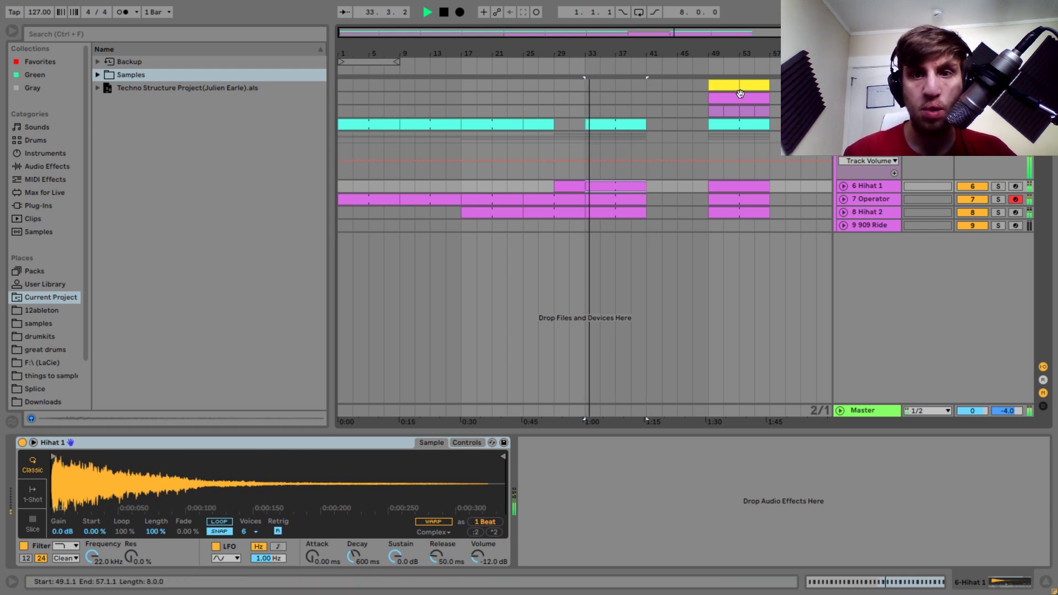
- Move the full loop on all tracks from bar 49 to bar 57
{"action": "left_click", "coordinate": [722, 88]}
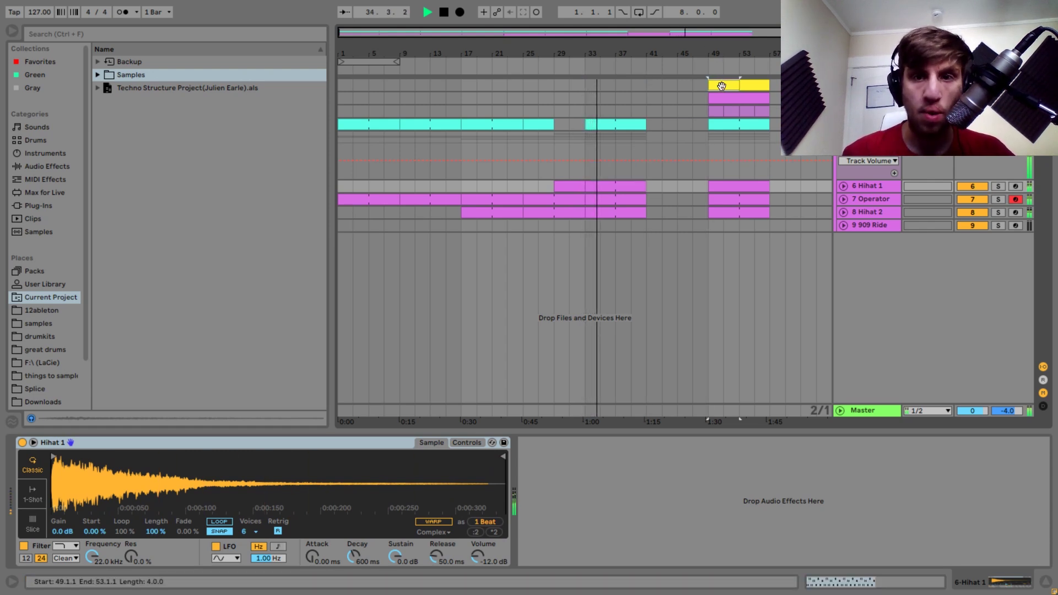
{"action": "left_click", "coordinate": [786, 214], "text": "shift"}
{"action": "key", "text": "Delete"}
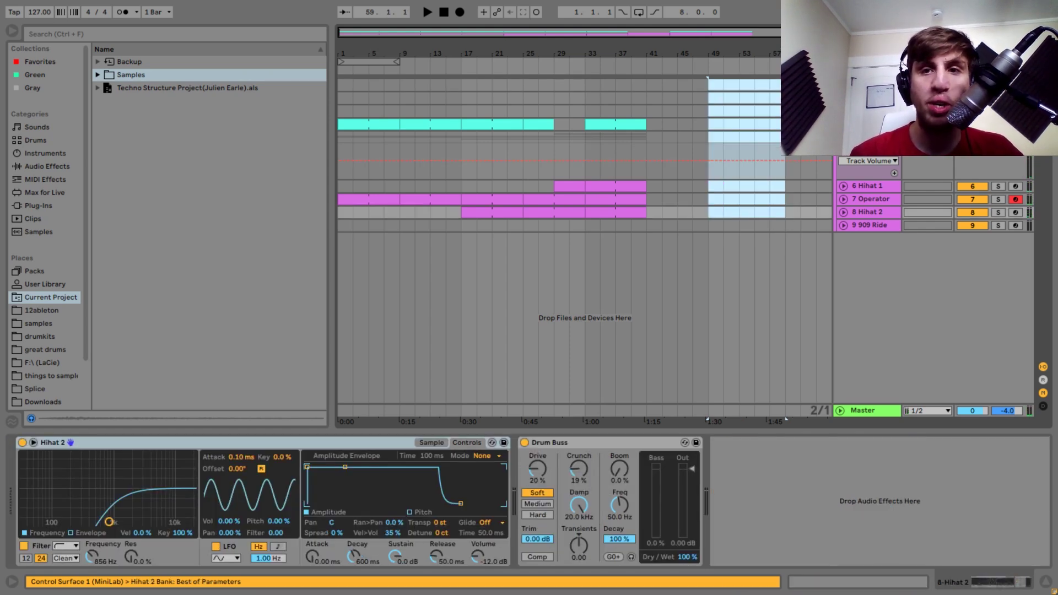
{"action": "left_click", "coordinate": [769, 87]}
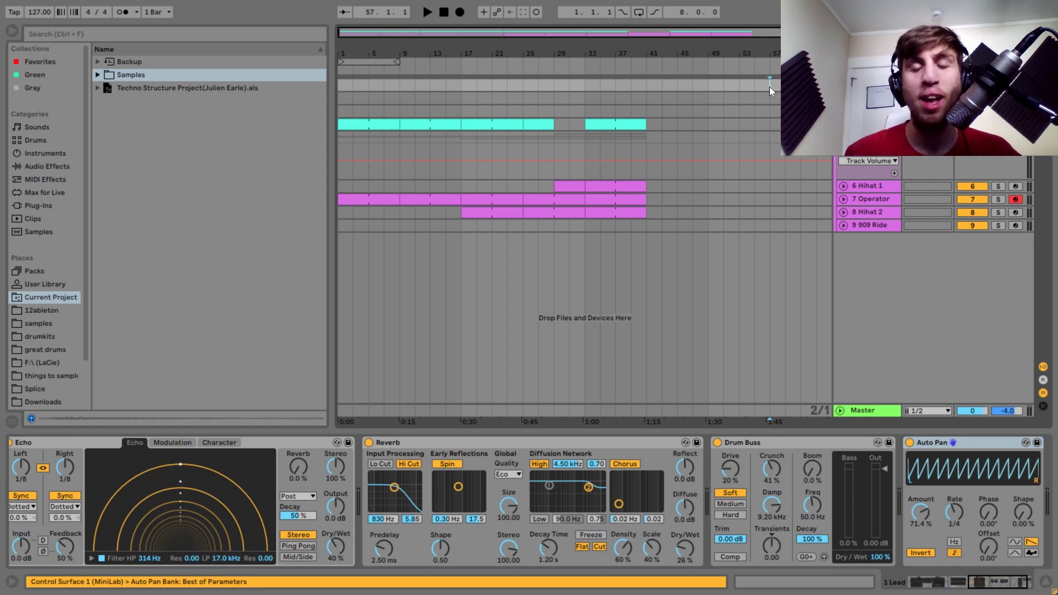
{"action": "key", "text": "ctrl+v"}
- Duplicate bars 33 to 41 of all tracks so the section continues to bar 49
{"action": "left_click", "coordinate": [585, 86]}
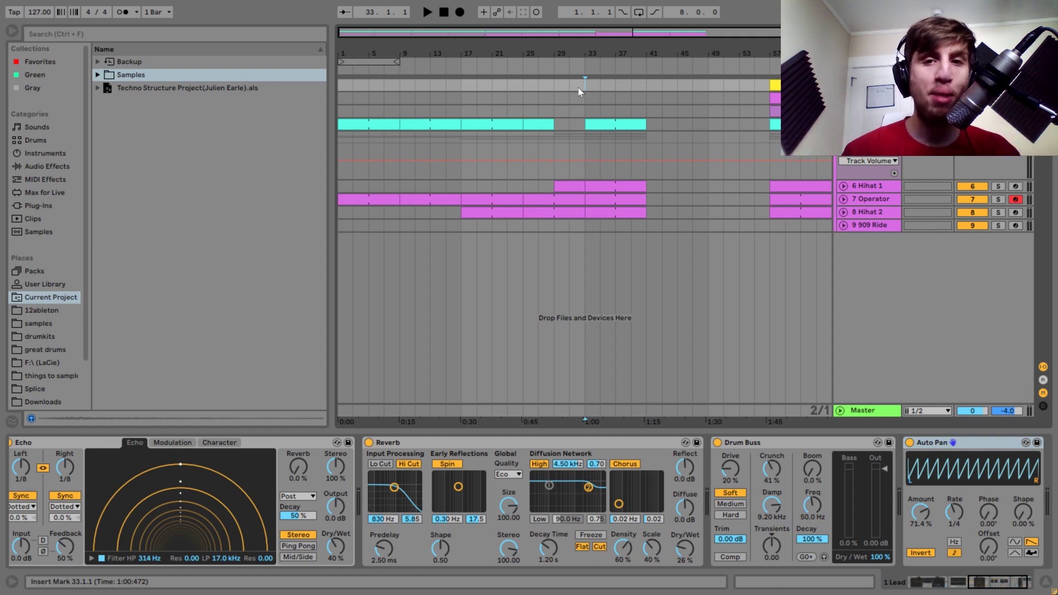
{"action": "left_click", "coordinate": [646, 226], "text": "shift"}
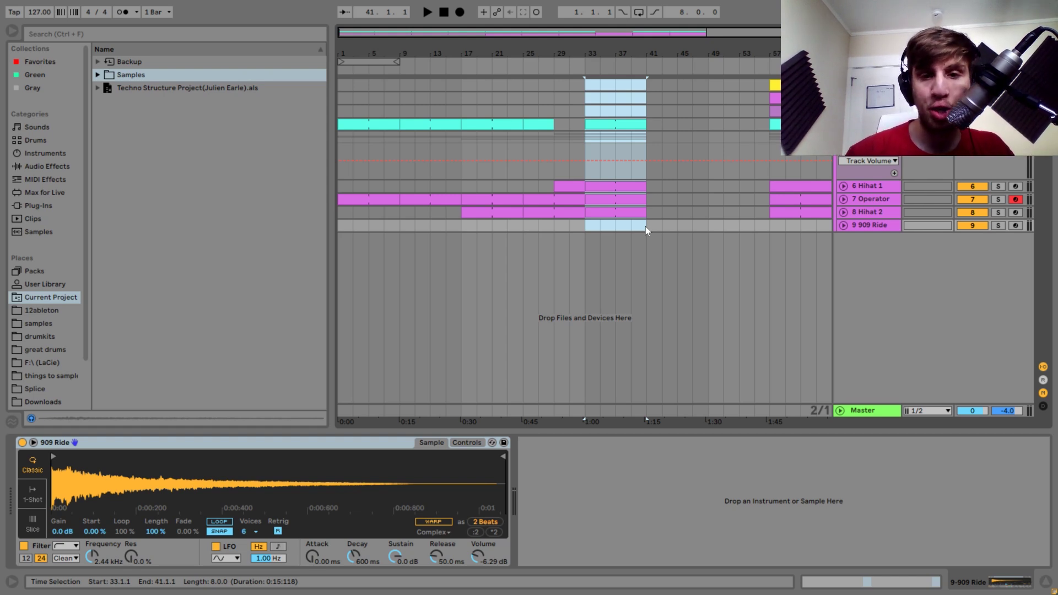
{"action": "key", "text": "ctrl+d"}
- Move the full loop on all tracks from bar 57 to bar 73
{"action": "left_click_drag", "start_coordinate": [717, 51], "coordinate": [673, 49]}
{"action": "left_click", "coordinate": [736, 85]}
{"action": "left_click_drag", "start_coordinate": [776, 225], "coordinate": [845, 84]}
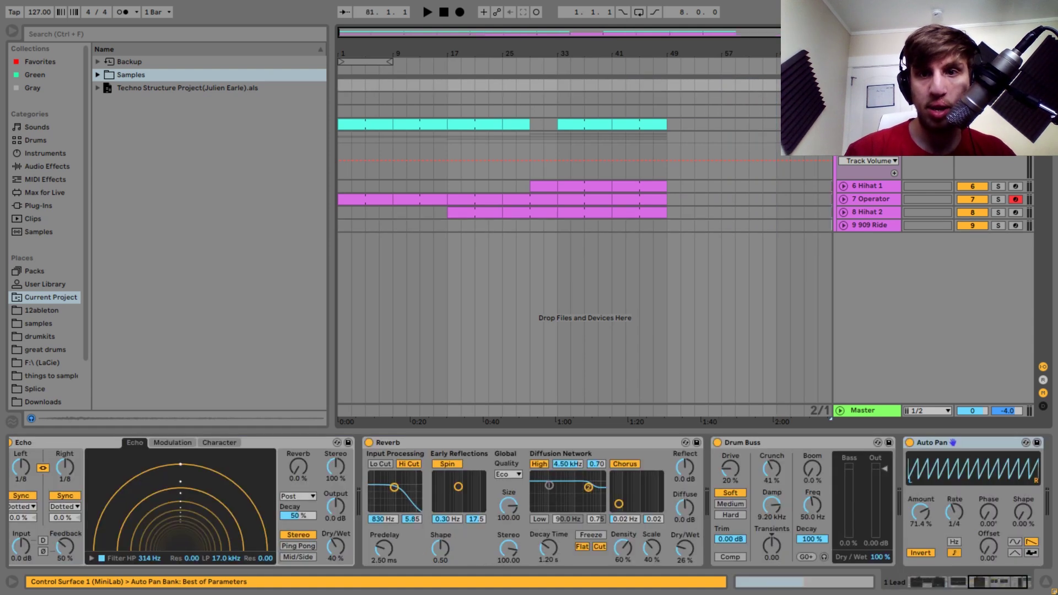
{"action": "key", "text": "minus"}
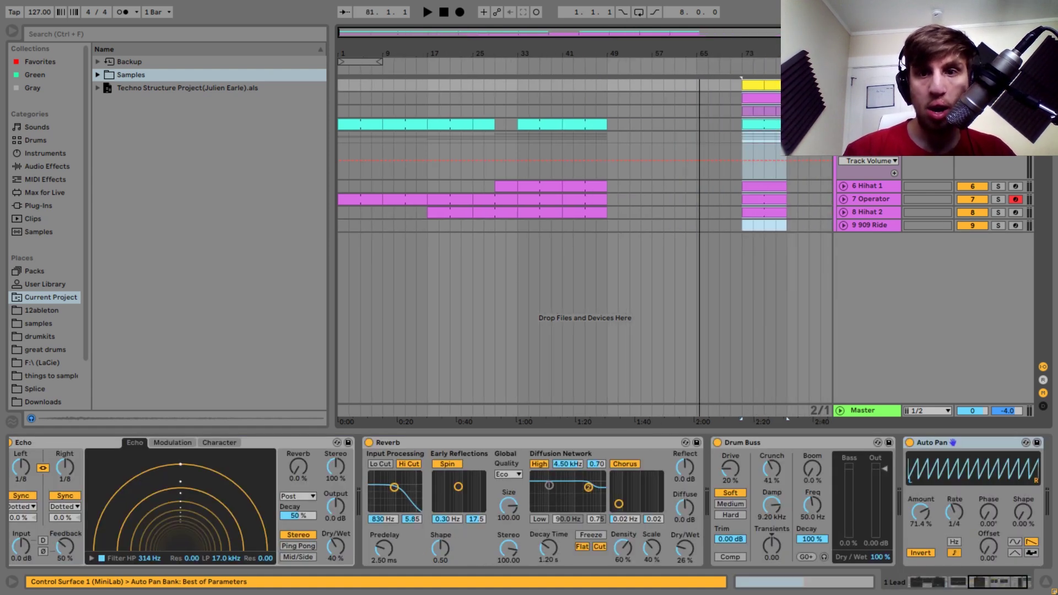
- Copy the Reese clips from the bar 73 loop to fill bars 25 to 49 of the Reese track
{"action": "left_click", "coordinate": [751, 109]}
{"action": "left_click", "coordinate": [779, 110]}
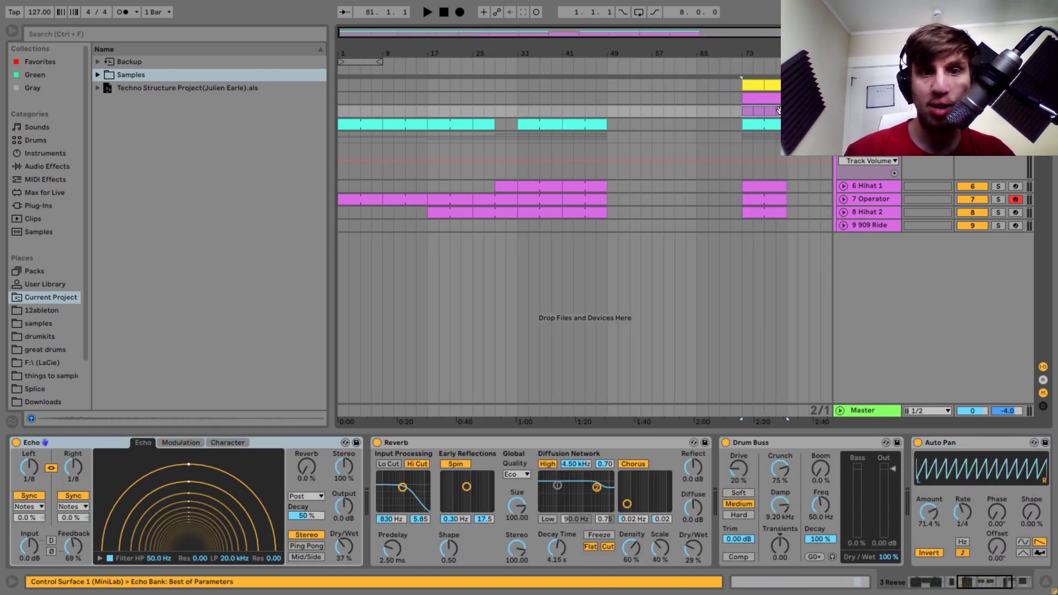
{"action": "left_click", "coordinate": [472, 110]}
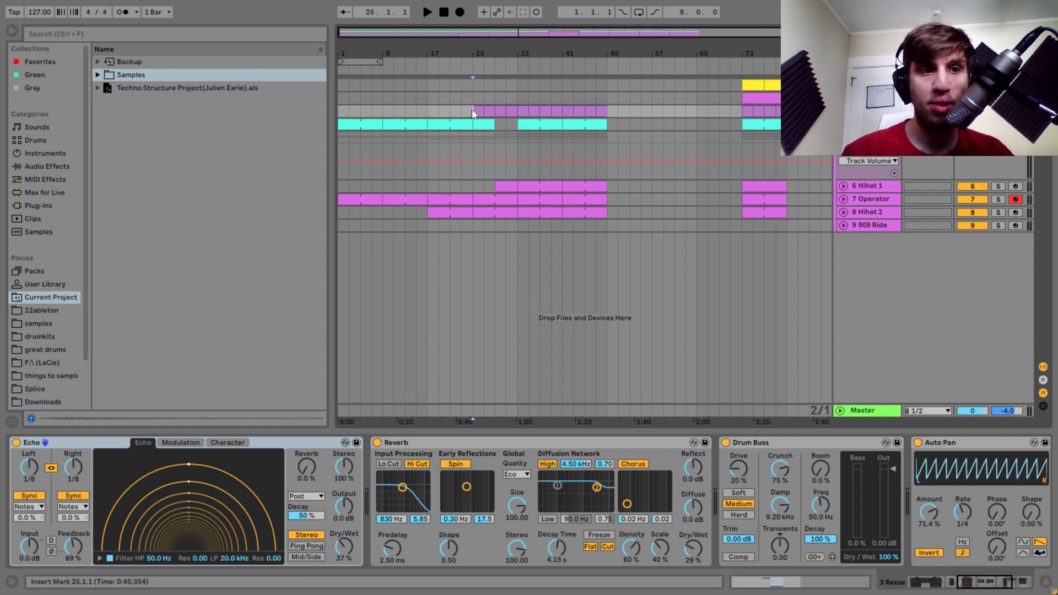
- Add an Auto Filter to the Reese track and automate its frequency rising from about 156 Hz at bar 25 to 19.9 kHz near bar 45
{"action": "left_click", "coordinate": [40, 168]}
{"action": "double_click", "coordinate": [135, 91]}
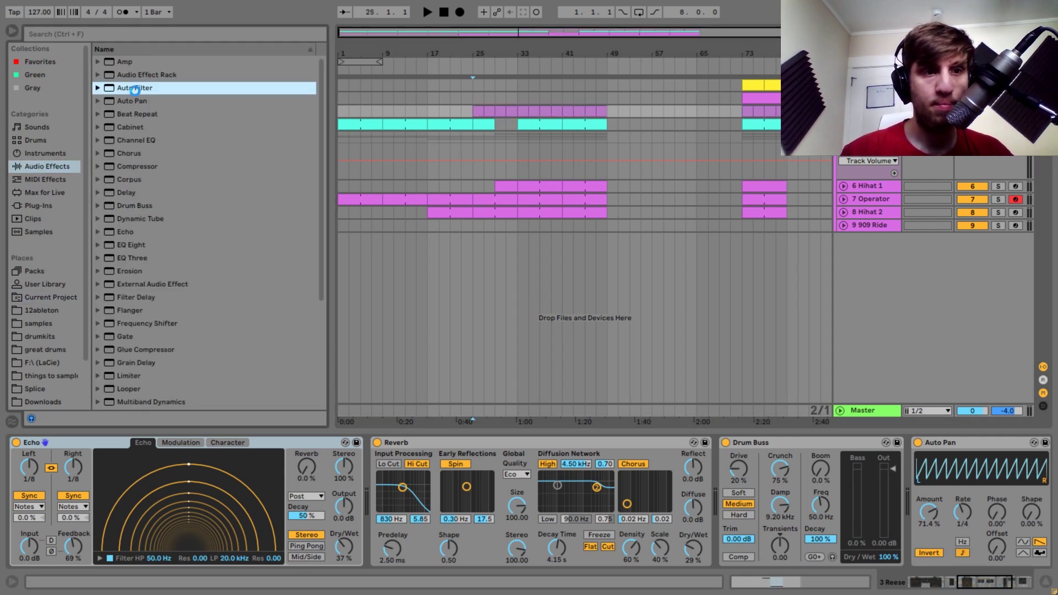
{"action": "right_click", "coordinate": [967, 487]}
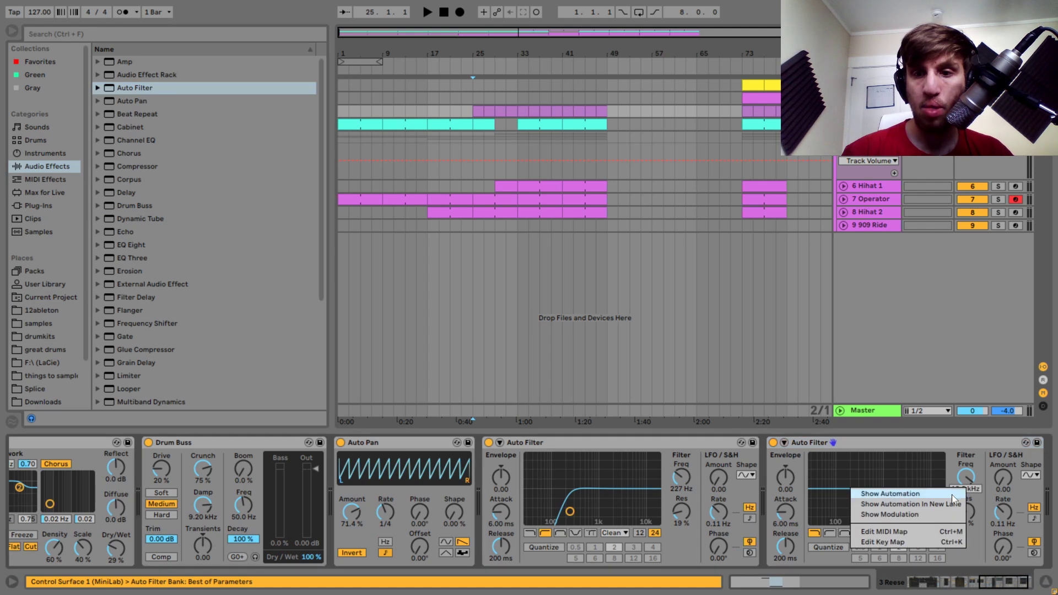
{"action": "left_click", "coordinate": [953, 495]}
{"action": "left_click_drag", "start_coordinate": [594, 130], "coordinate": [543, 124]}
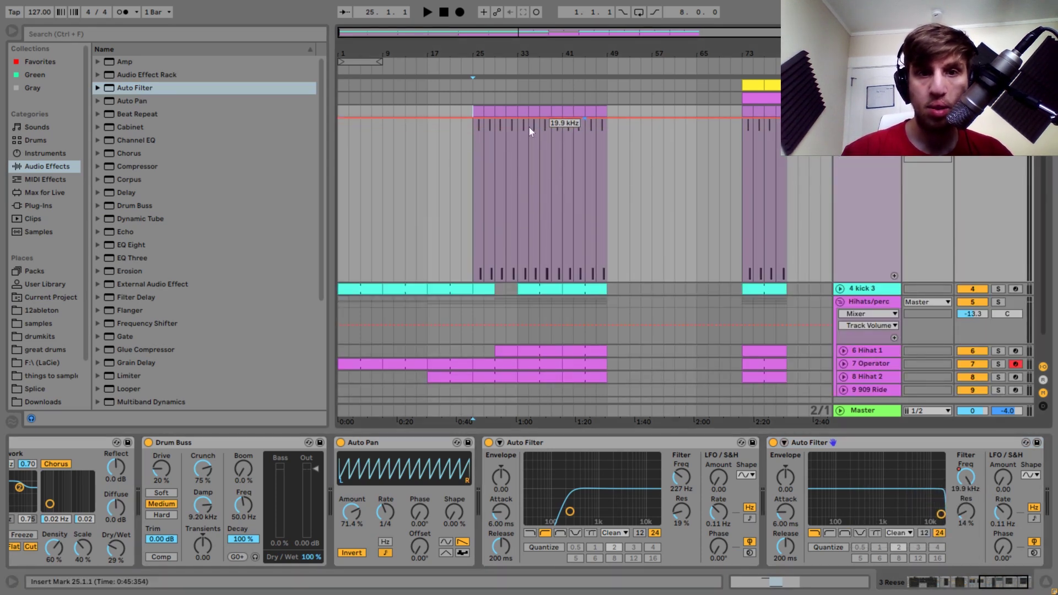
{"action": "key", "text": "space"}
{"action": "left_click_drag", "start_coordinate": [469, 121], "coordinate": [474, 234]}
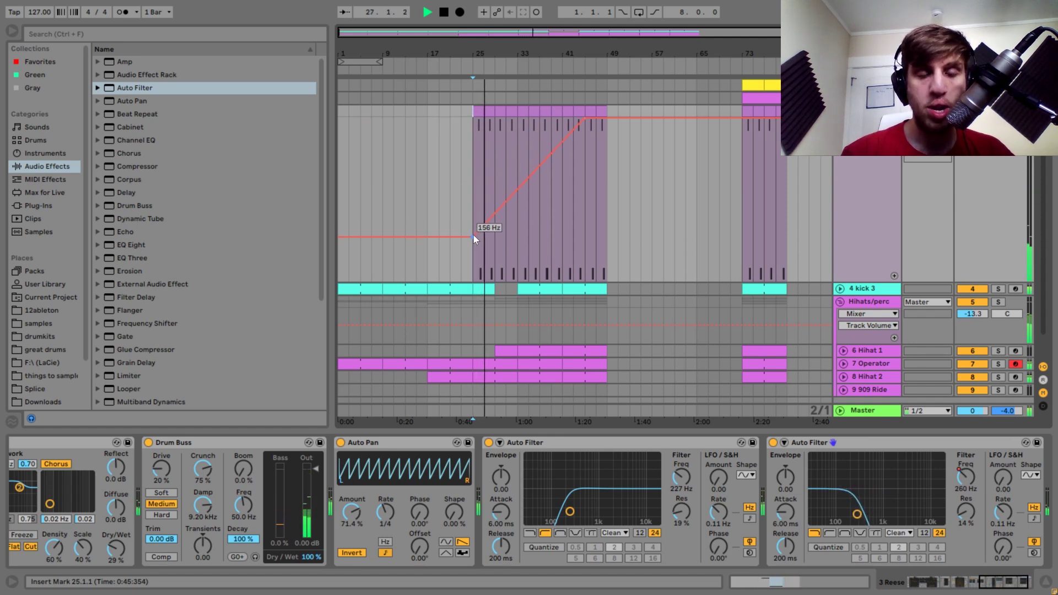
- Add an Auto Filter to the kick 3 track as a high-pass with its frequency around 148 Hz
{"action": "left_click", "coordinate": [863, 290]}
{"action": "key", "text": "space"}
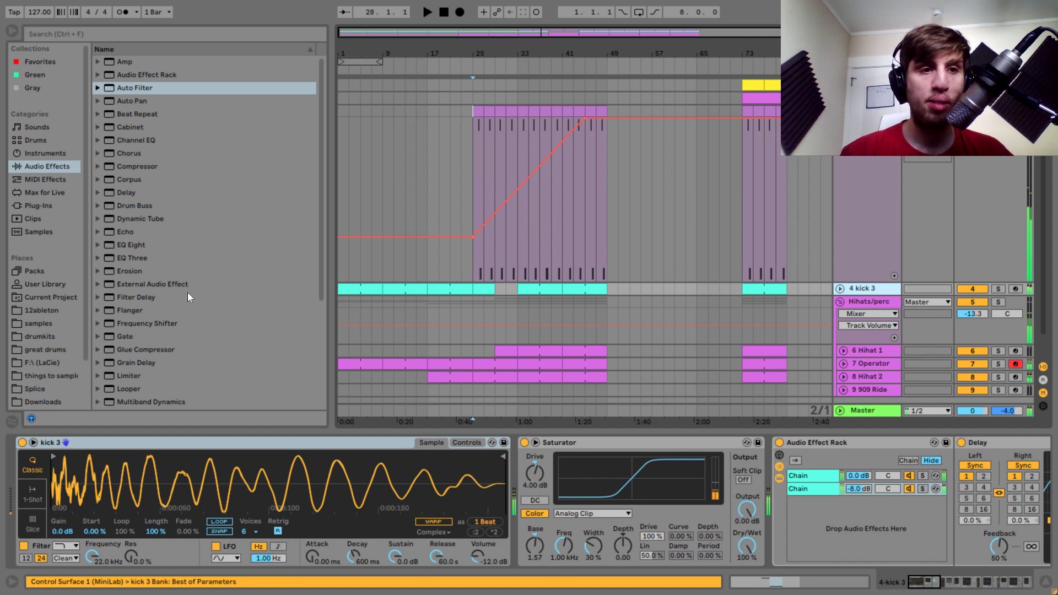
{"action": "left_click_drag", "start_coordinate": [136, 86], "coordinate": [414, 218]}
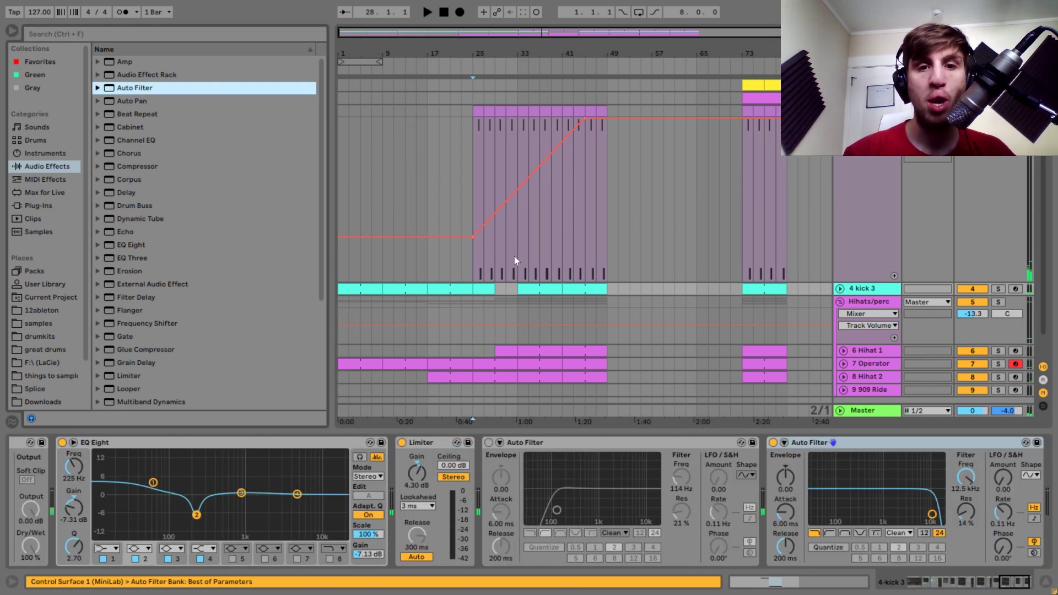
{"action": "left_click", "coordinate": [831, 534]}
{"action": "left_click_drag", "start_coordinate": [932, 514], "coordinate": [846, 512]}
{"action": "key", "text": "space"}
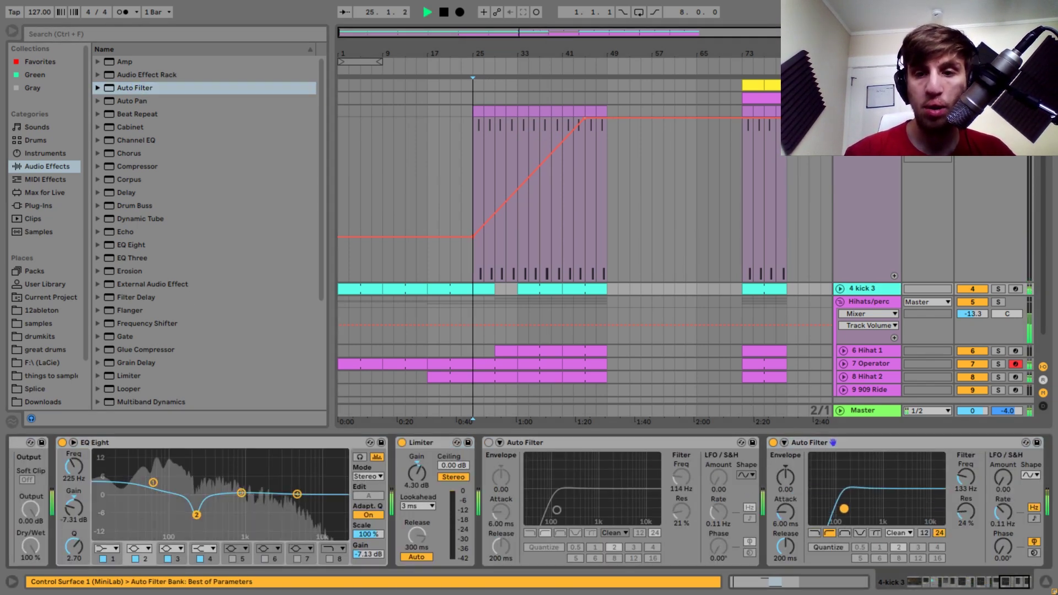
- Switch off the new kick 3 Auto Filter and draw Device On automation that activates it from the start to bar 9
{"action": "left_click", "coordinate": [773, 443]}
{"action": "right_click", "coordinate": [773, 442]}
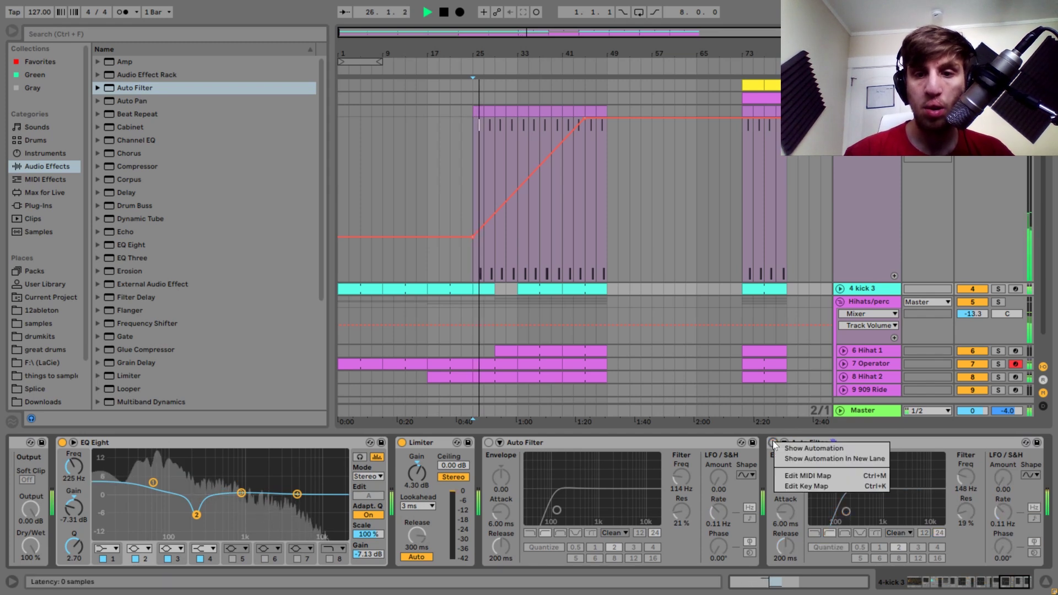
{"action": "left_click", "coordinate": [792, 447]}
{"action": "key", "text": "space"}
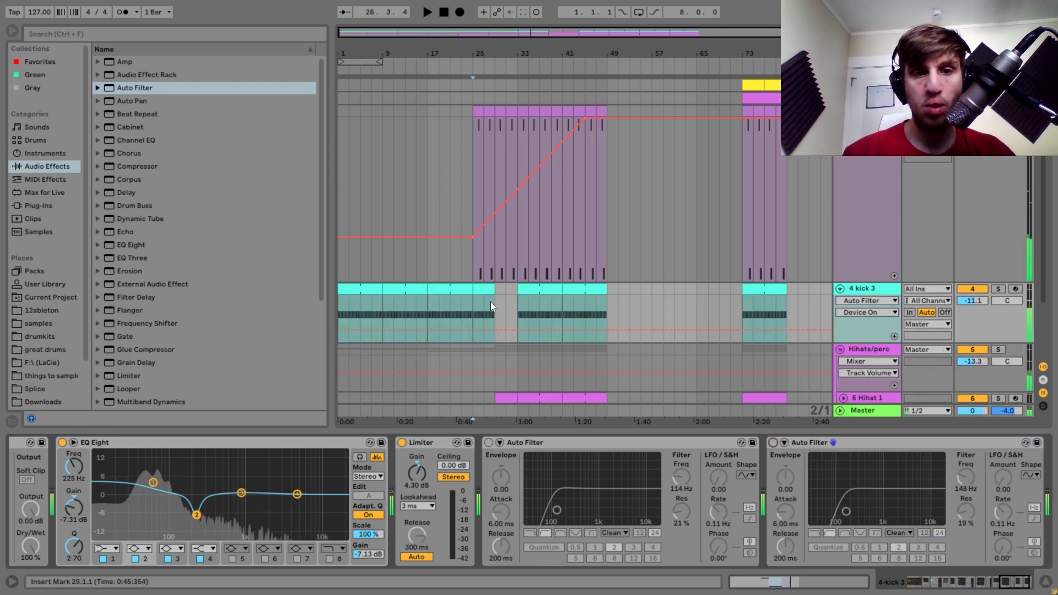
{"action": "key", "text": "b"}
{"action": "left_click", "coordinate": [378, 307]}
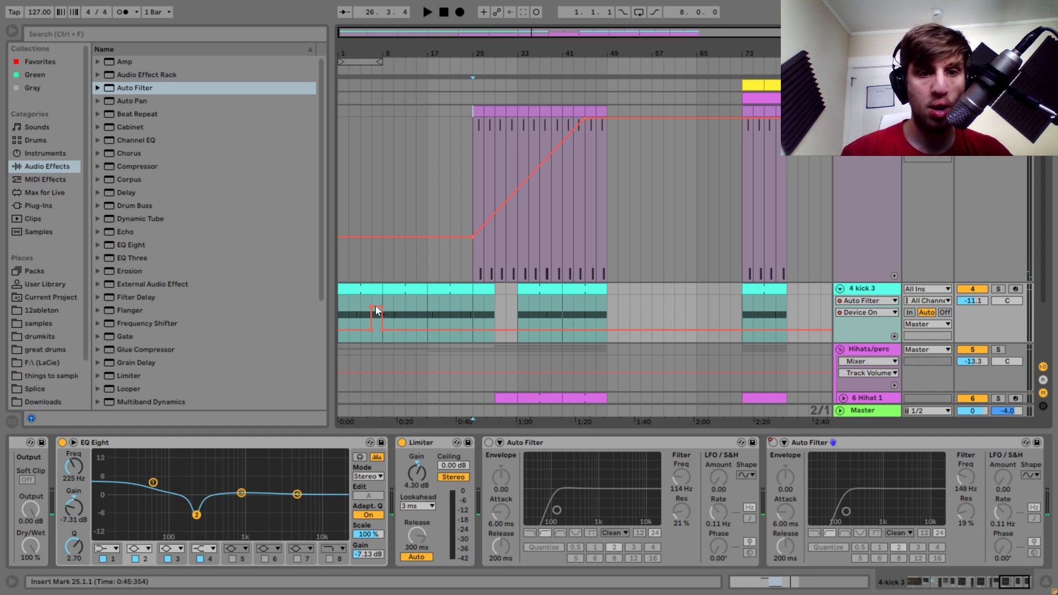
{"action": "left_click", "coordinate": [371, 329]}
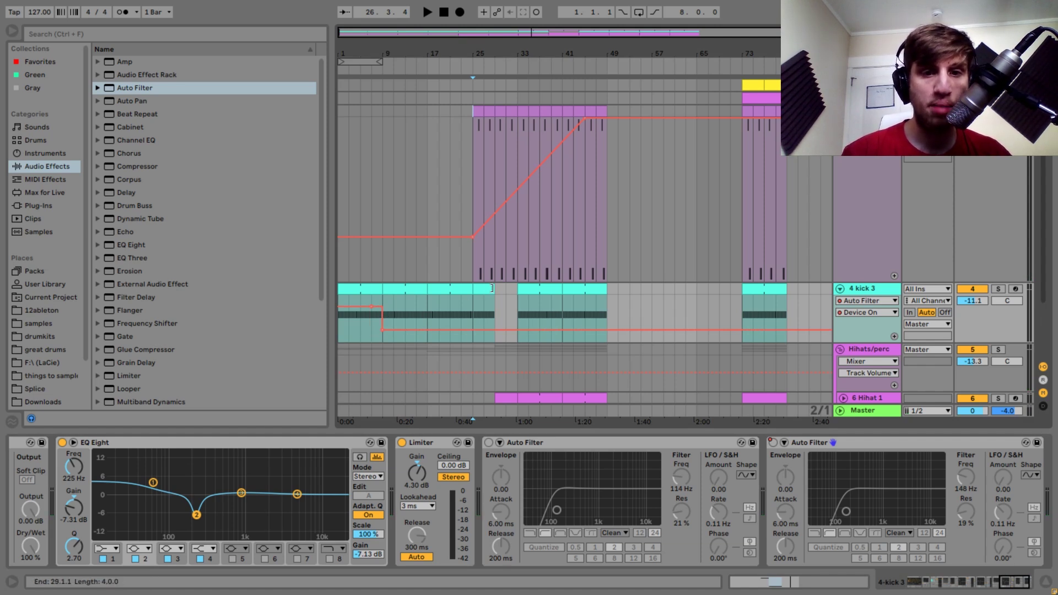
- Fill bars 29 to 33 of kick 3 with the kick and filter-on automation, and play the section from bar 25
{"action": "left_click_drag", "start_coordinate": [473, 288], "coordinate": [513, 288]}
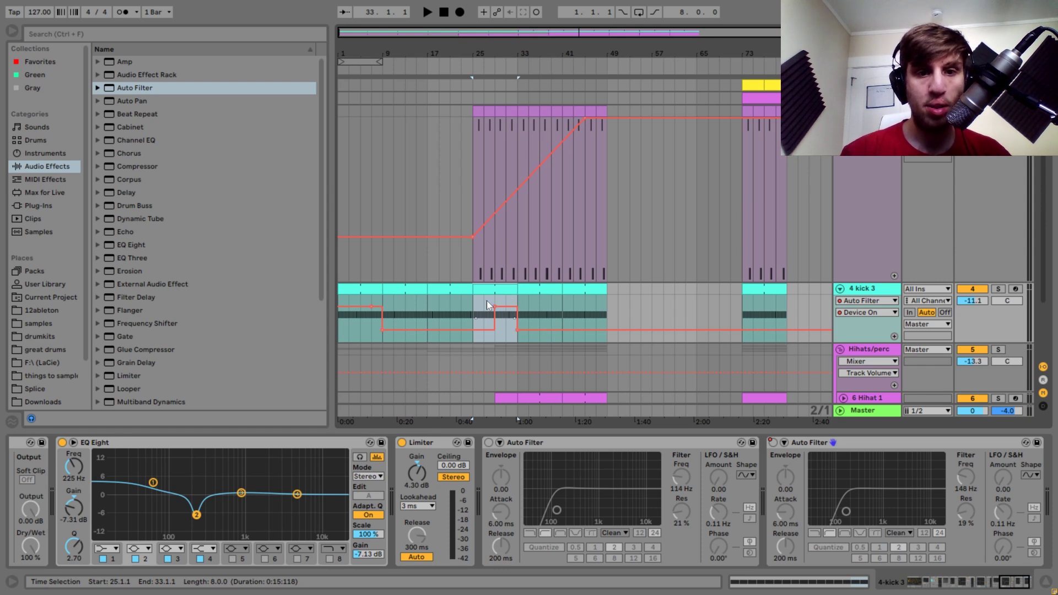
{"action": "left_click", "coordinate": [484, 305]}
{"action": "key", "text": "space"}
{"action": "left_click_drag", "start_coordinate": [523, 49], "coordinate": [511, 288]}
{"action": "left_click_drag", "start_coordinate": [516, 62], "coordinate": [513, 3]}
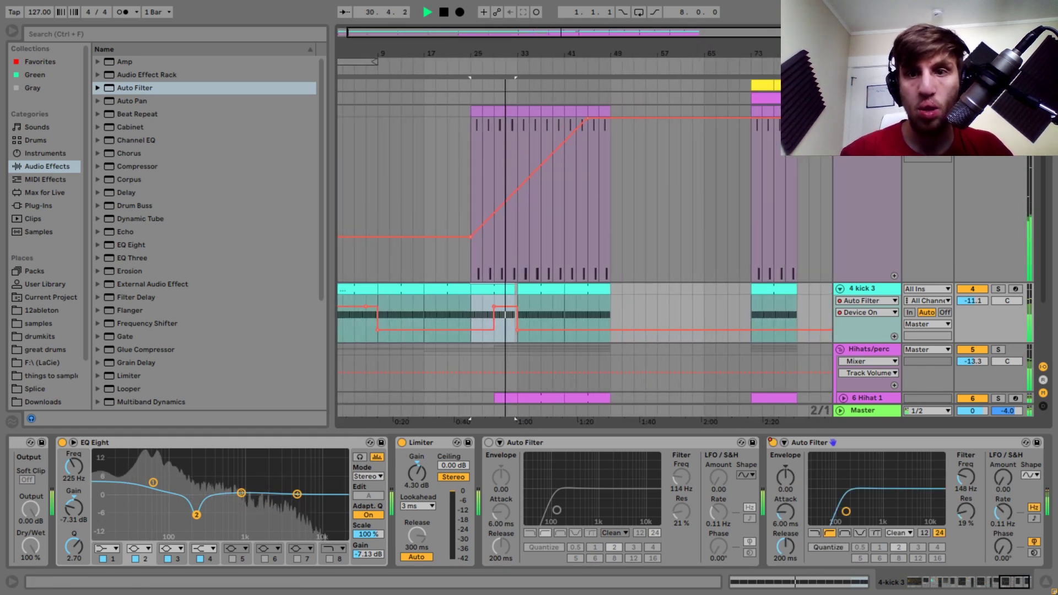
- Collapse the Reese, kick 3 and Hihats/perc tracks in the arrangement
{"action": "left_click", "coordinate": [868, 111]}
{"action": "left_click", "coordinate": [869, 350], "text": "shift"}
{"action": "key", "text": "alt+u"}
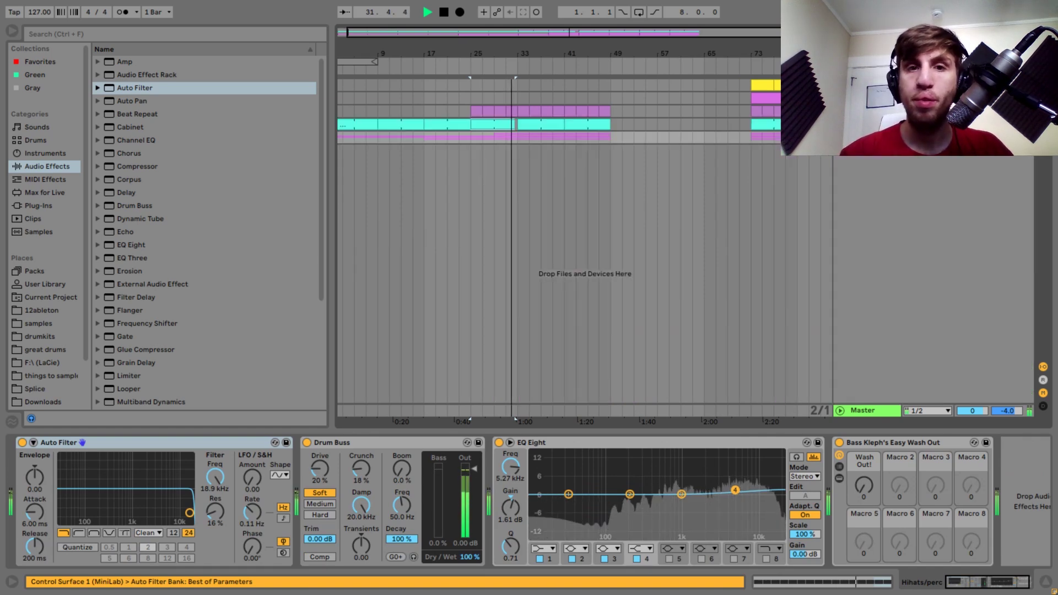
- Stop playback and copy the 2 Pad clip from bar 73 to fill bars 33 to 49
{"action": "left_click", "coordinate": [554, 127]}
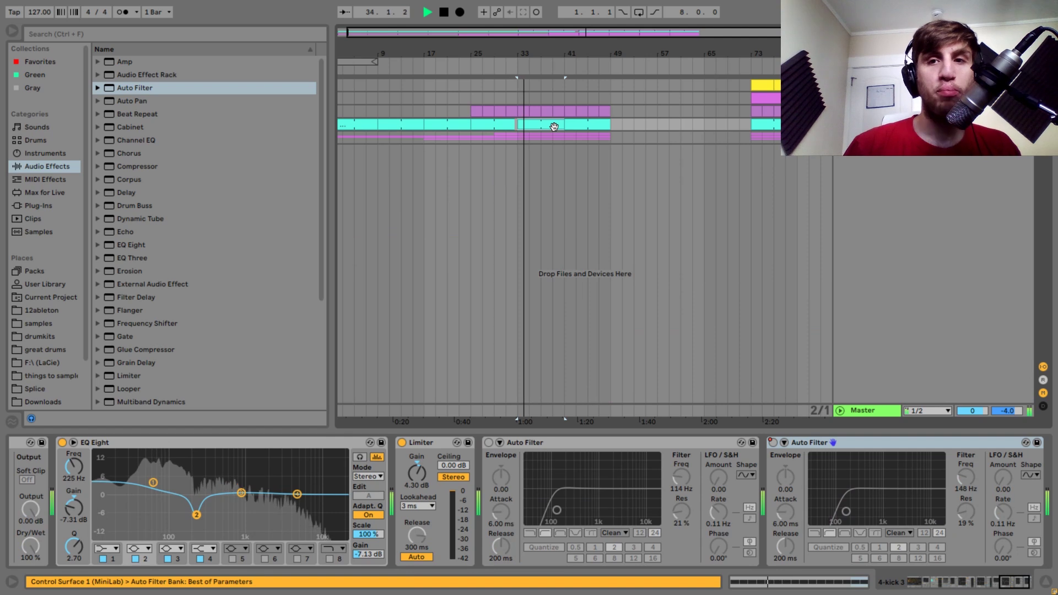
{"action": "key", "text": "space"}
{"action": "left_click_drag", "start_coordinate": [771, 96], "coordinate": [533, 95]}
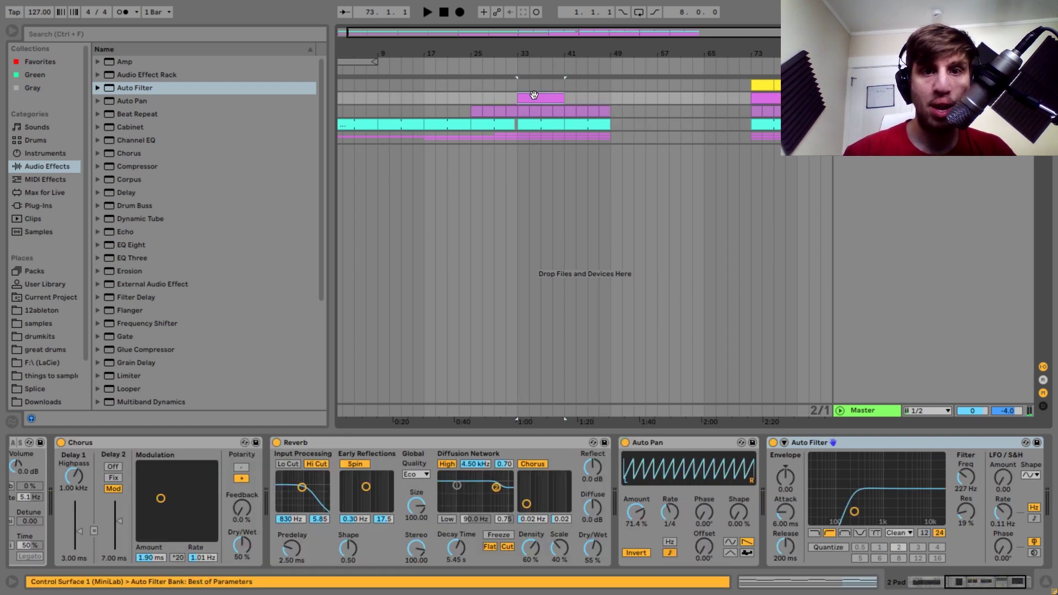
- Add an Auto Filter to the 2 Pad track and automate its frequency rising from about 254 Hz at bar 33 to 19.9 kHz at bar 49
{"action": "left_click_drag", "start_coordinate": [133, 95], "coordinate": [836, 458]}
{"action": "right_click", "coordinate": [960, 485]}
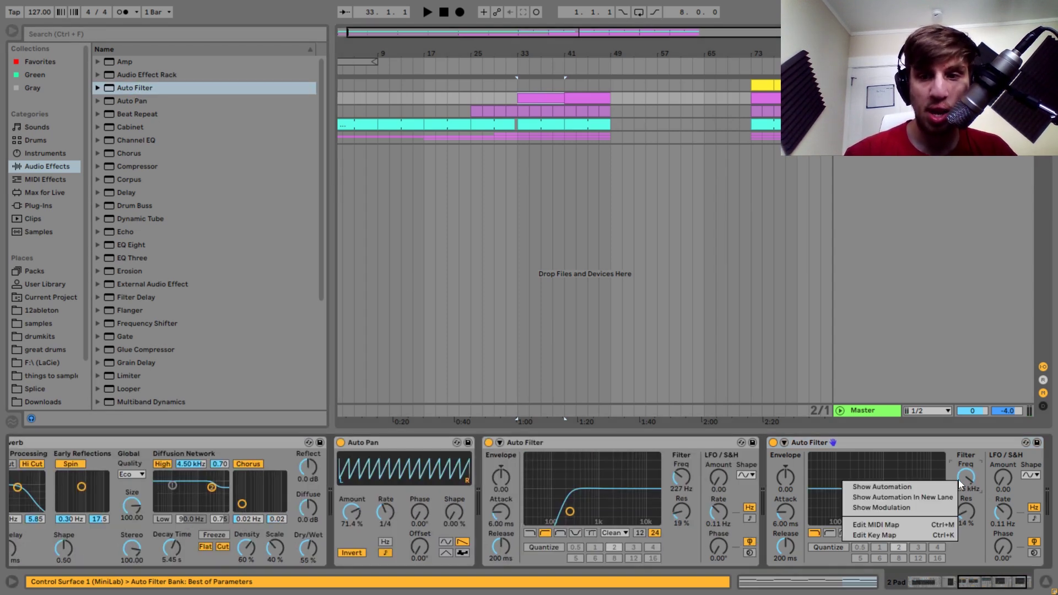
{"action": "left_click", "coordinate": [888, 488]}
{"action": "left_click", "coordinate": [610, 109]}
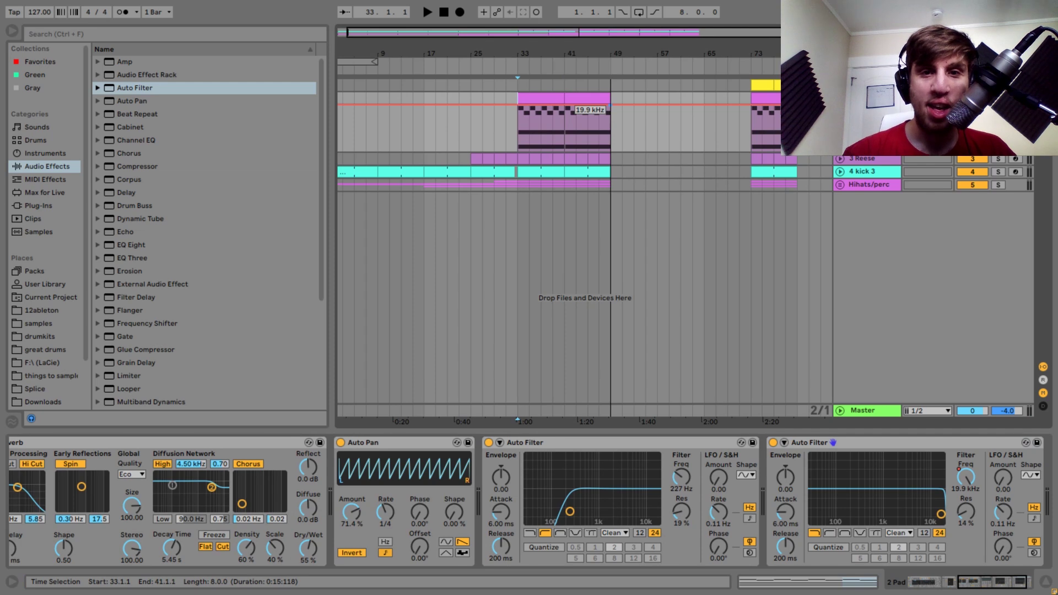
{"action": "left_click_drag", "start_coordinate": [517, 106], "coordinate": [517, 150]}
{"action": "key", "text": "space"}
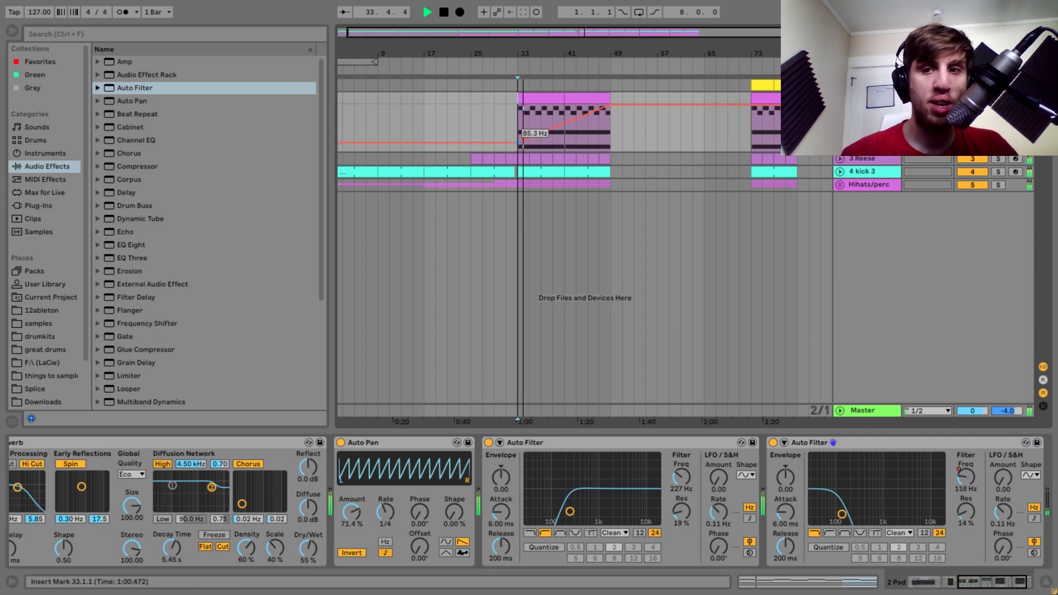
{"action": "left_click_drag", "start_coordinate": [516, 144], "coordinate": [516, 138]}
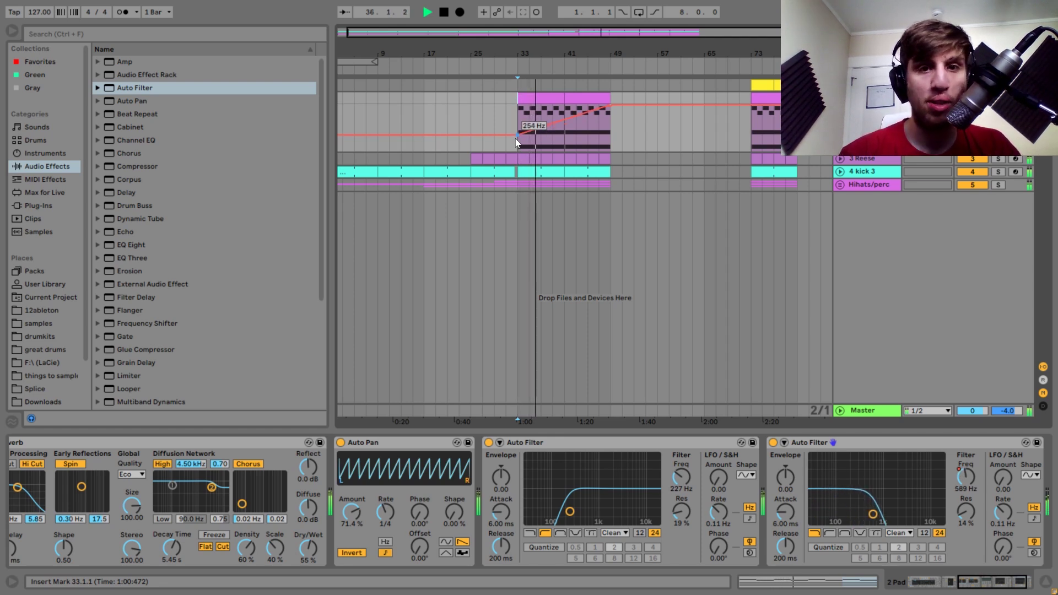
- Duplicate bars 41 to 49 of all tracks so the section runs to bar 57, and unfold the Hihats/perc group
{"action": "left_click", "coordinate": [545, 98]}
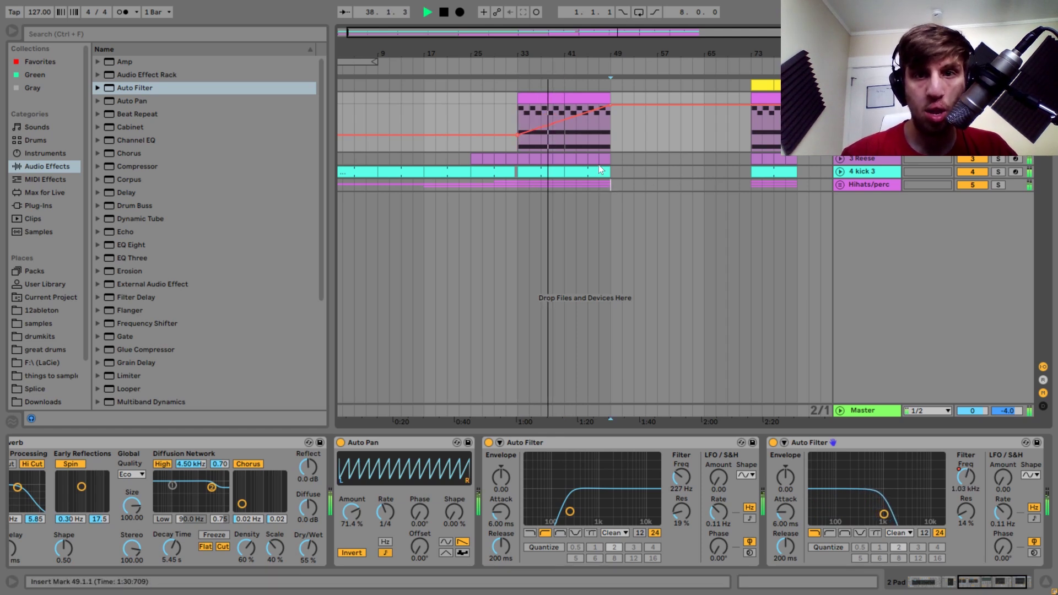
{"action": "left_click", "coordinate": [574, 99]}
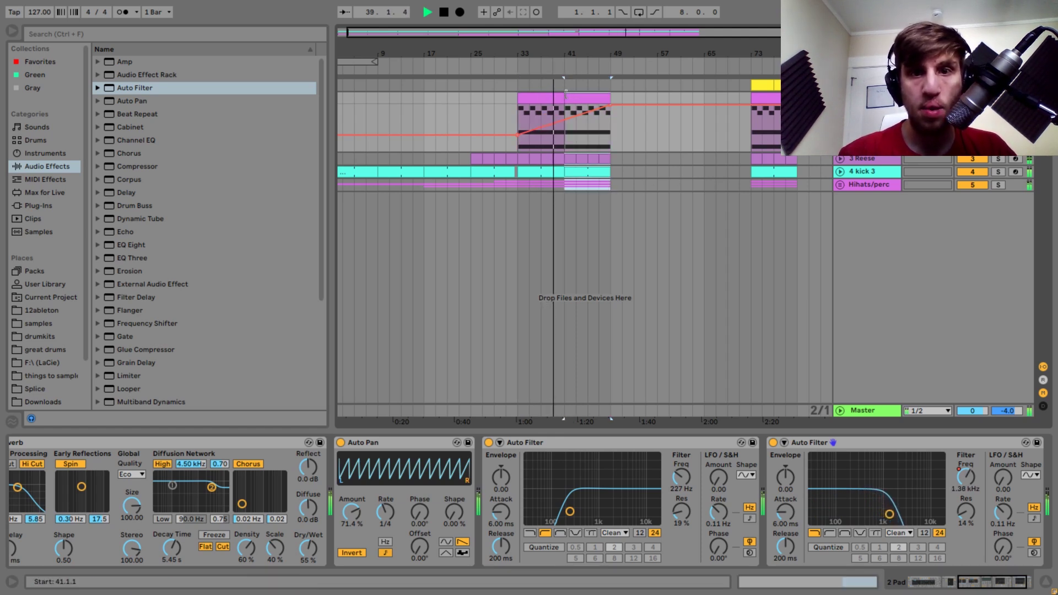
{"action": "key", "text": "ctrl+d"}
{"action": "left_click", "coordinate": [839, 185]}
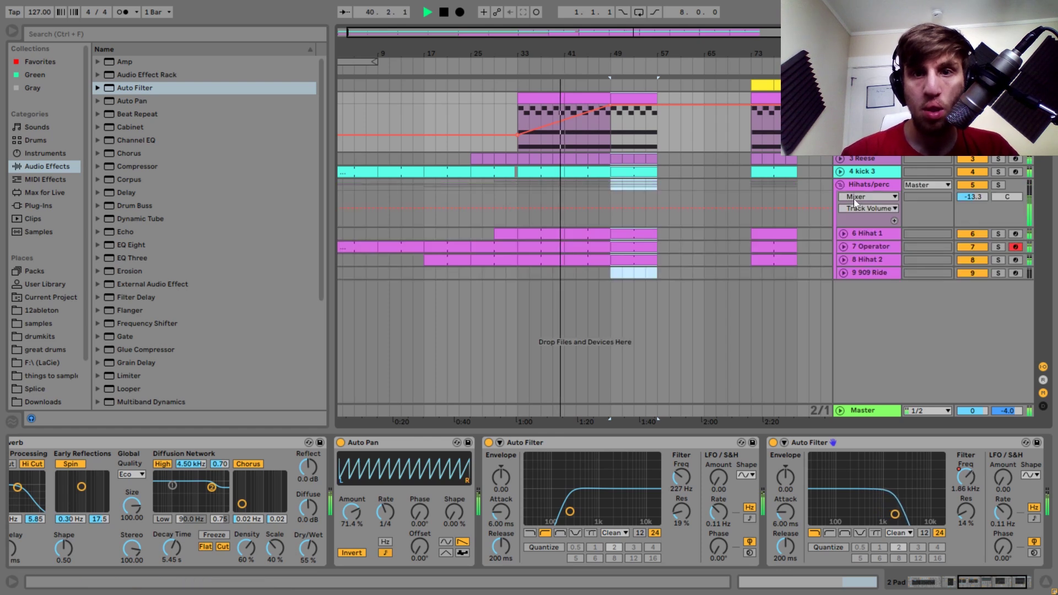
- Extend the 2 Pad filter frequency ramp so it reaches its peak at about bar 55
{"action": "left_click", "coordinate": [611, 273]}
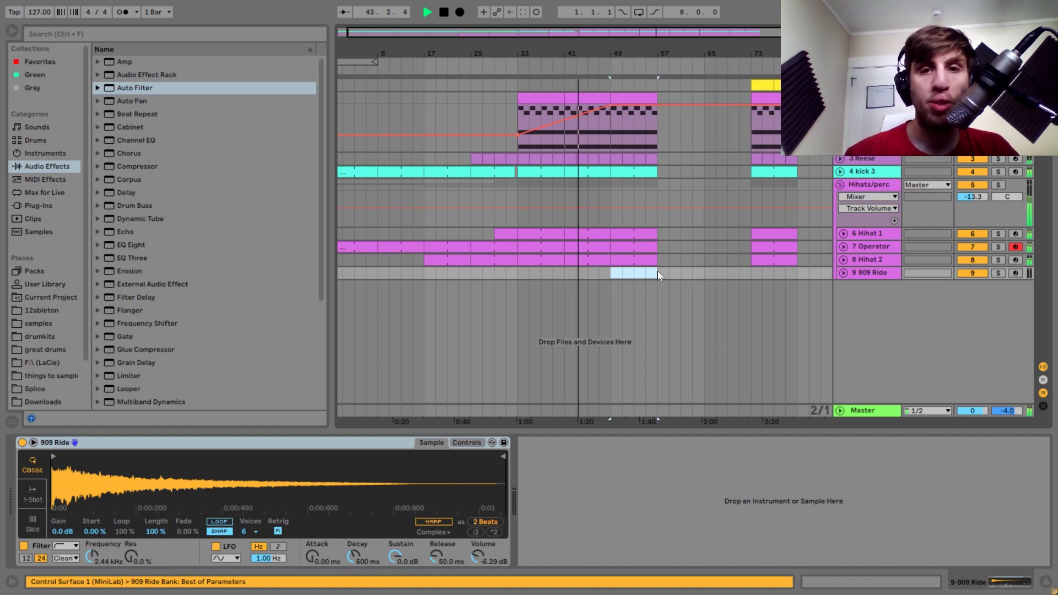
{"action": "left_click", "coordinate": [611, 106]}
{"action": "left_click_drag", "start_coordinate": [610, 105], "coordinate": [644, 105]}
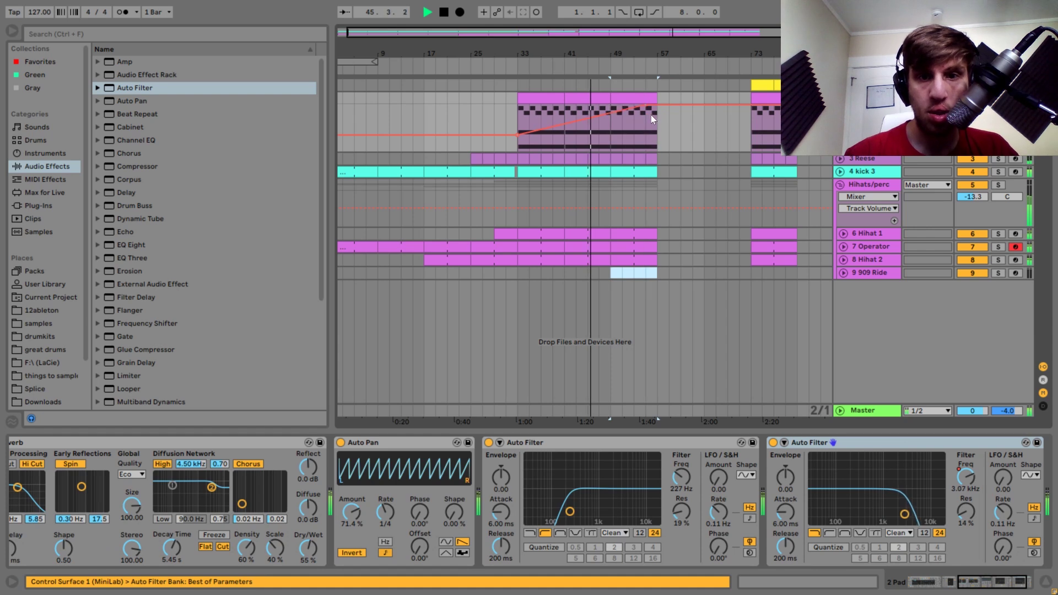
- Arm and audition the 909 Ride track, and insert an empty two-bar MIDI clip at bar 49
{"action": "left_click", "coordinate": [610, 270]}
{"action": "left_click_drag", "start_coordinate": [609, 278], "coordinate": [630, 270]}
{"action": "key", "text": "space"}
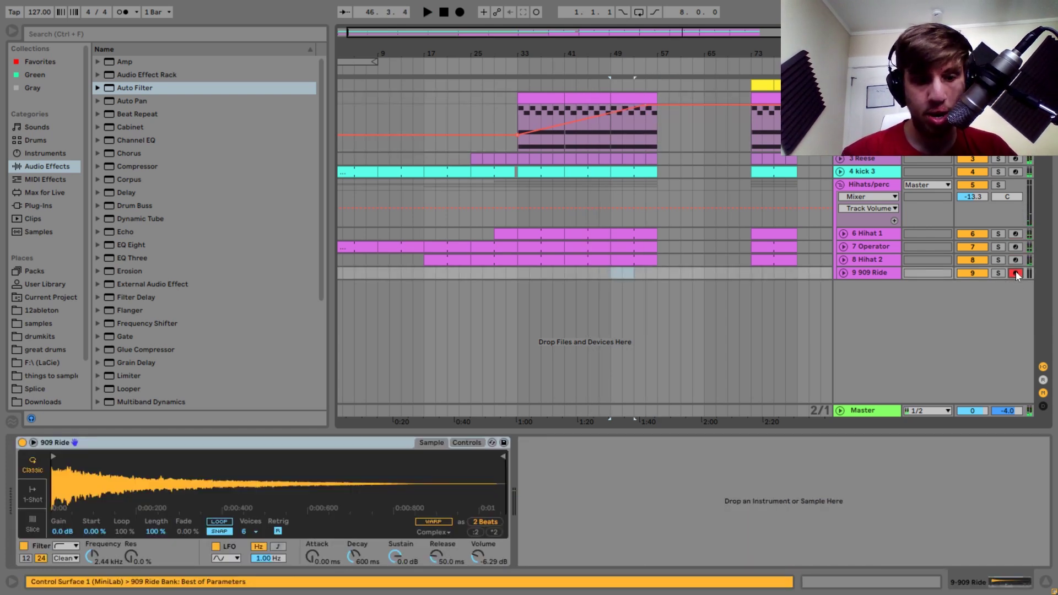
{"action": "key", "text": "a"}
{"action": "key", "text": "x"}
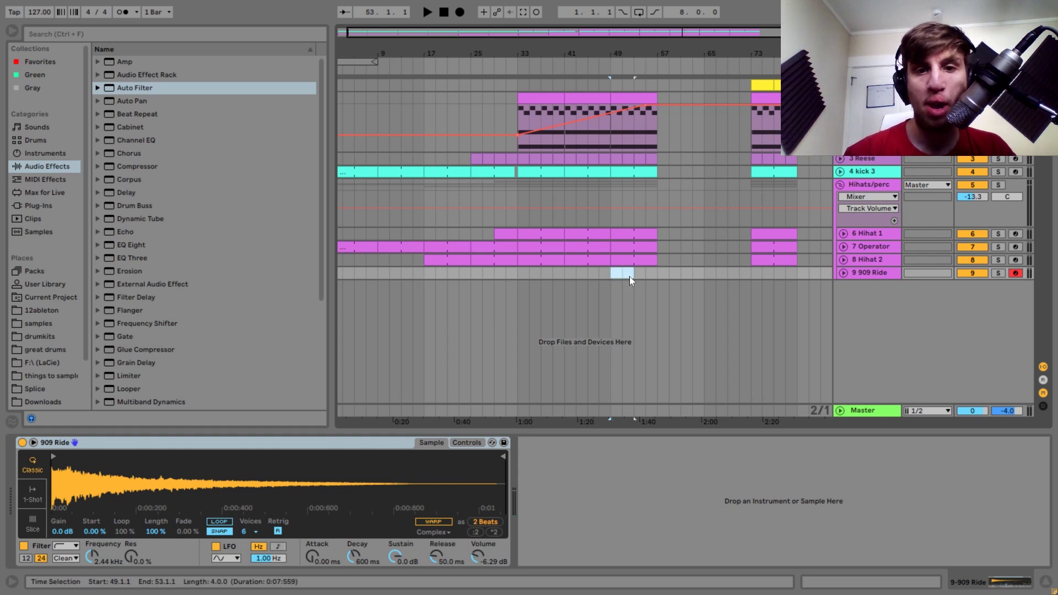
{"action": "key", "text": "ctrl+shift+m"}
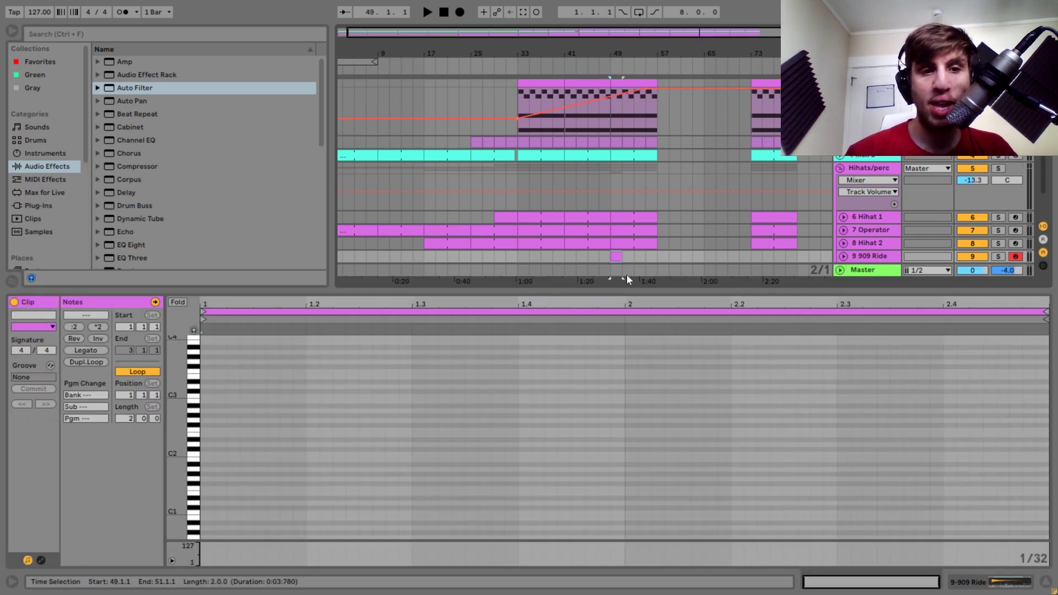
- Program an offbeat pattern of eighth-note C3 ride hits across the two-bar 909 Ride clip
{"action": "double_click", "coordinate": [205, 395]}
{"action": "key", "text": "Right"}
{"action": "key", "text": "Right"}
{"action": "key", "text": "Right"}
{"action": "key", "text": "Right"}
{"action": "key", "text": "shift+Right"}
{"action": "key", "text": "shift+Right"}
{"action": "key", "text": "shift+Right"}
{"action": "left_click_drag", "start_coordinate": [274, 372], "coordinate": [358, 425]}
{"action": "key", "text": "ctrl+d"}
{"action": "key", "text": "ctrl+d"}
{"action": "key", "text": "ctrl+d"}
{"action": "key", "text": "ctrl+d"}
{"action": "key", "text": "ctrl+d"}
{"action": "key", "text": "ctrl+d"}
{"action": "key", "text": "ctrl+d"}
- Set the 909 Ride sampler's release to 60.0 s and extend the ride clip to bar 57 during playback
{"action": "double_click", "coordinate": [887, 257]}
{"action": "left_click_drag", "start_coordinate": [435, 561], "coordinate": [435, 485]}
{"action": "key", "text": "space"}
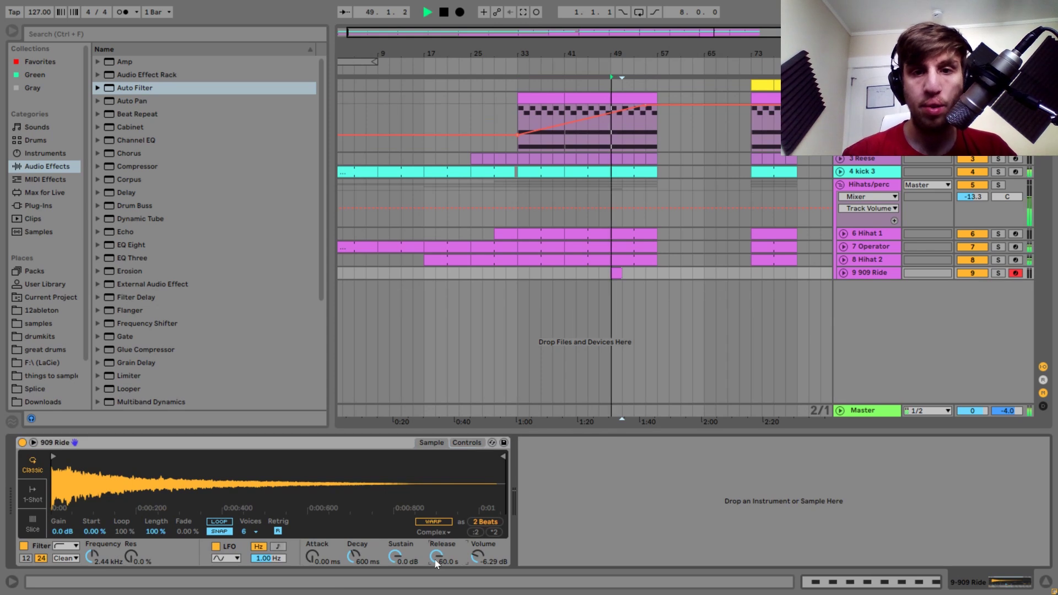
{"action": "left_click_drag", "start_coordinate": [620, 273], "coordinate": [657, 272]}
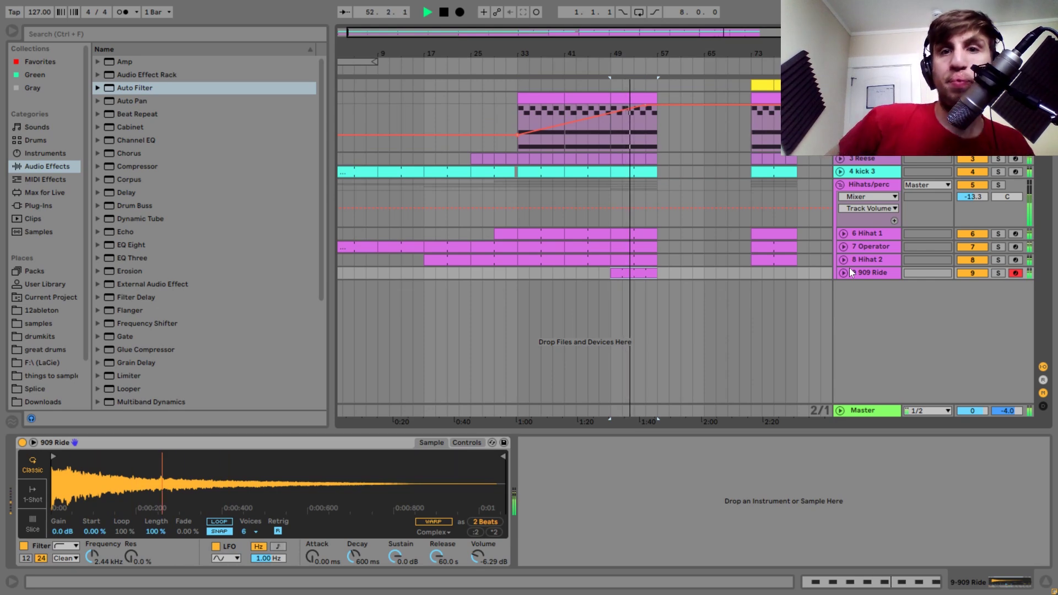
{"action": "left_click", "coordinate": [762, 86]}
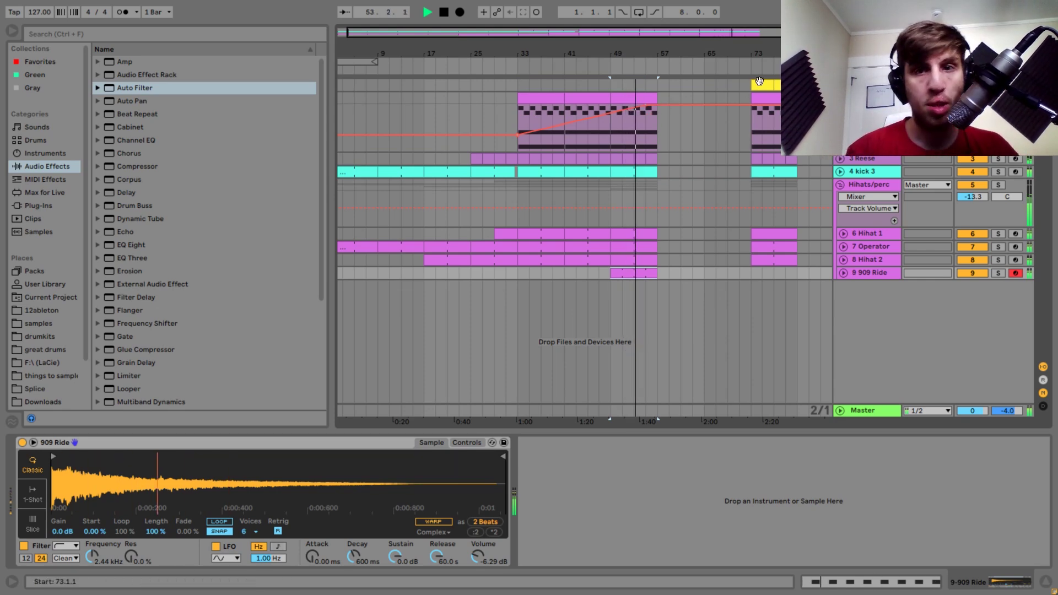
{"action": "left_click", "coordinate": [632, 97]}
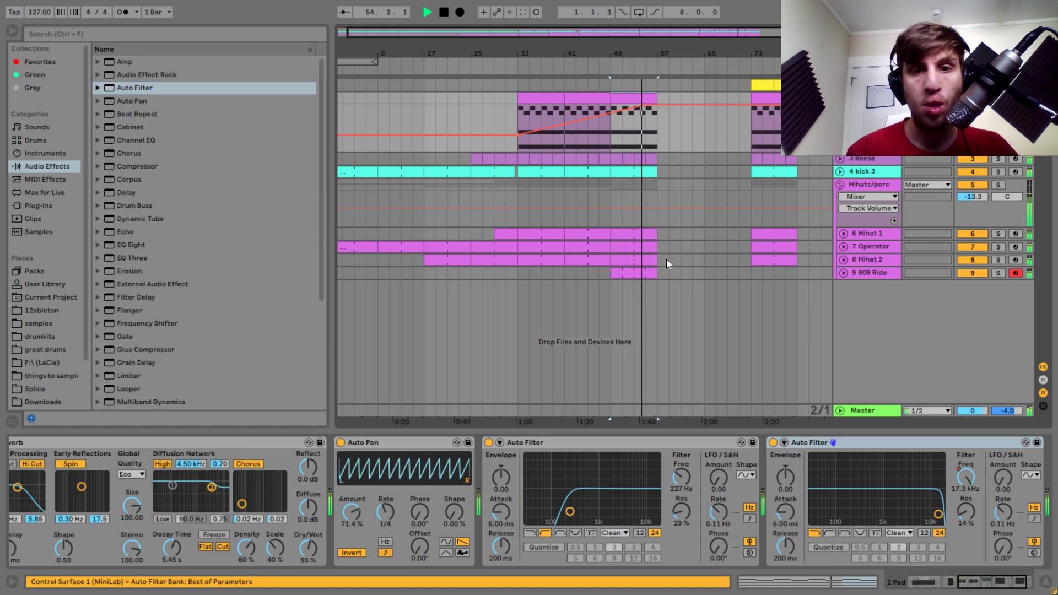
{"action": "left_click", "coordinate": [648, 274], "text": "shift"}
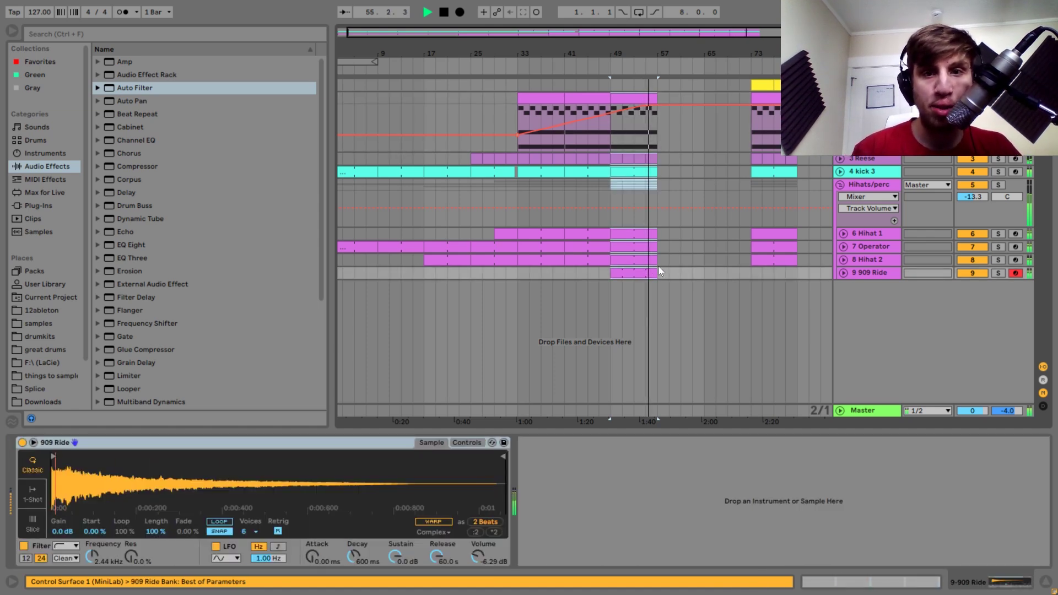
{"action": "left_click", "coordinate": [644, 273]}
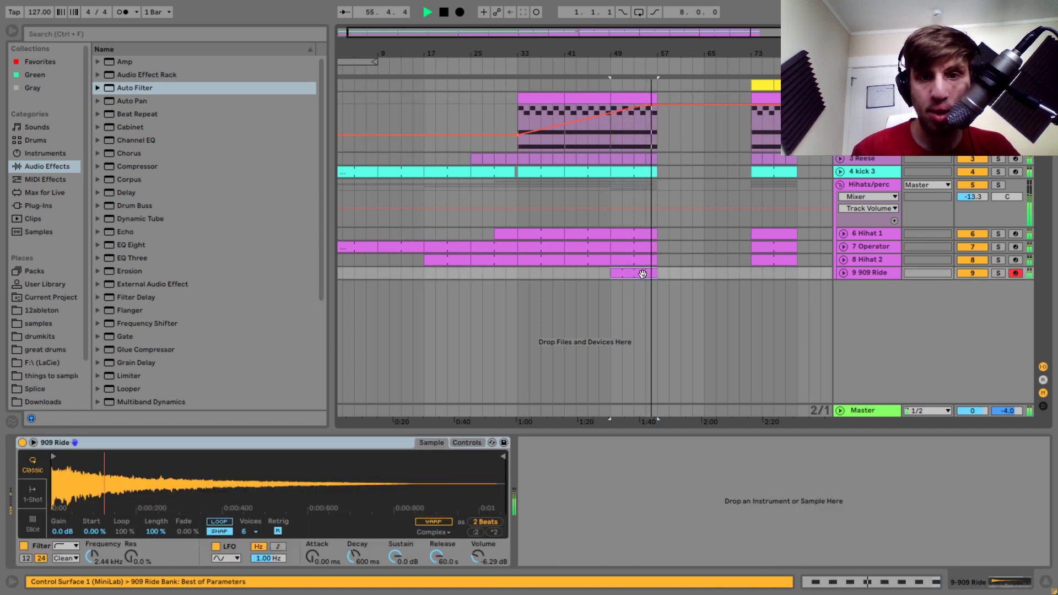
- Stop playback and delete the Easy Wash Out rack from the Hihats/perc group's device chain
{"action": "left_click", "coordinate": [657, 185]}
{"action": "key", "text": "space"}
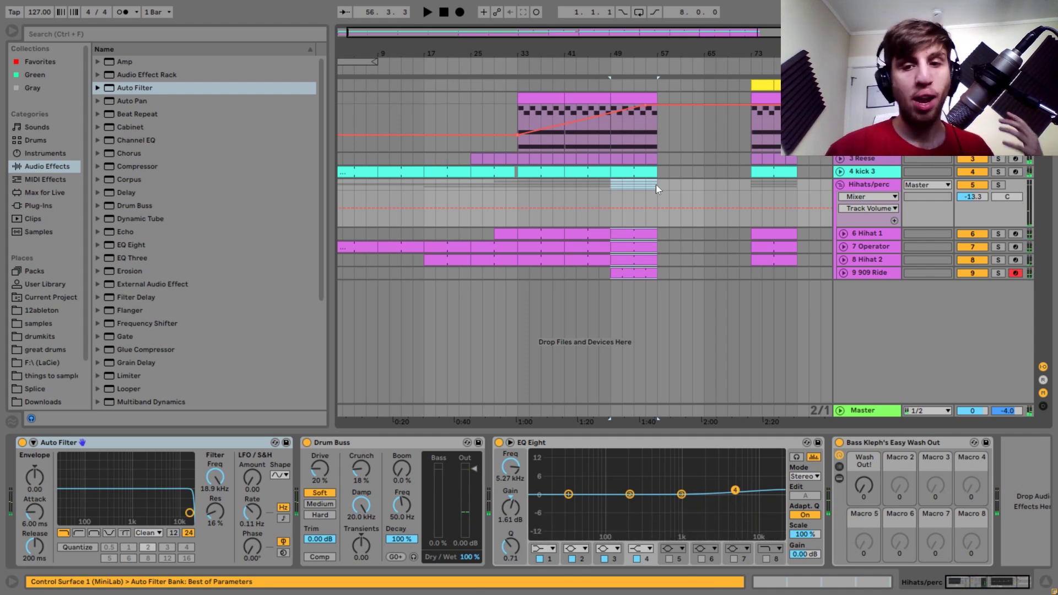
{"action": "left_click", "coordinate": [900, 443]}
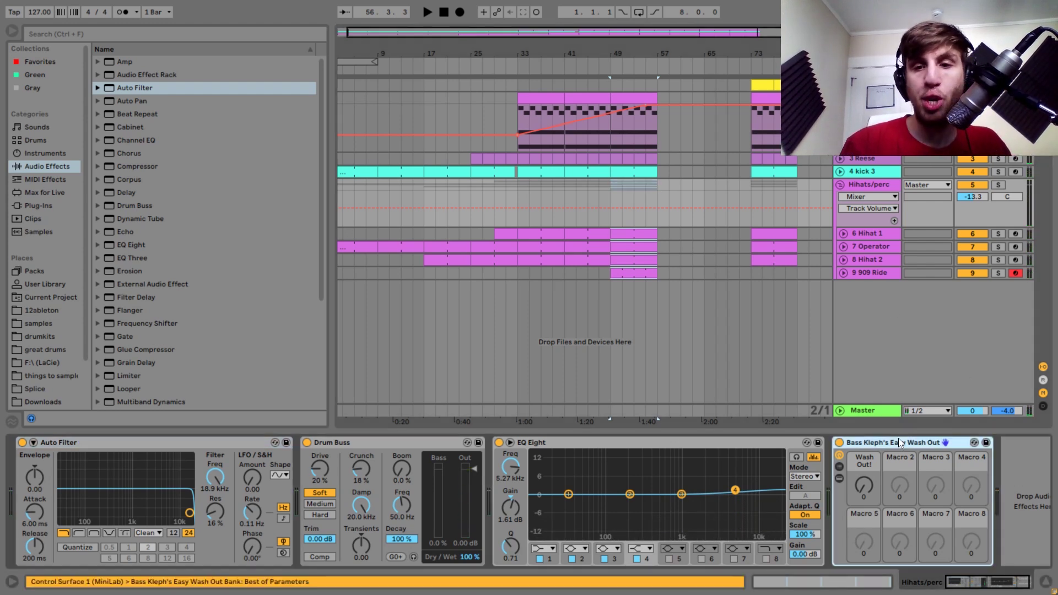
{"action": "key", "text": "Delete"}
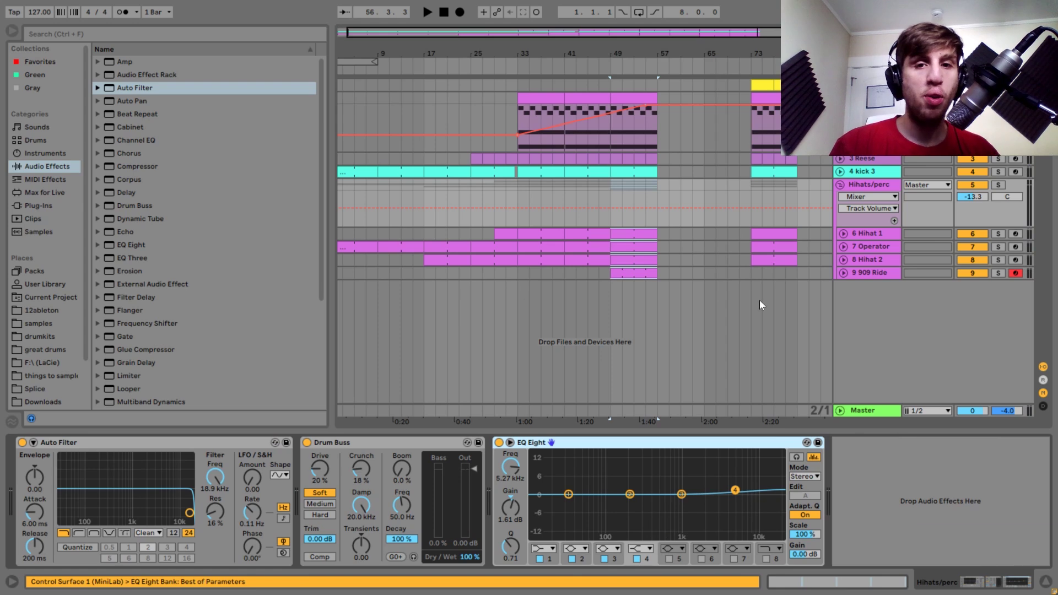
- Duplicate the 2 Pad and 3 Reese clips of bars 49–57 onto bars 57–65 and briefly play the extension
{"action": "left_click", "coordinate": [636, 114]}
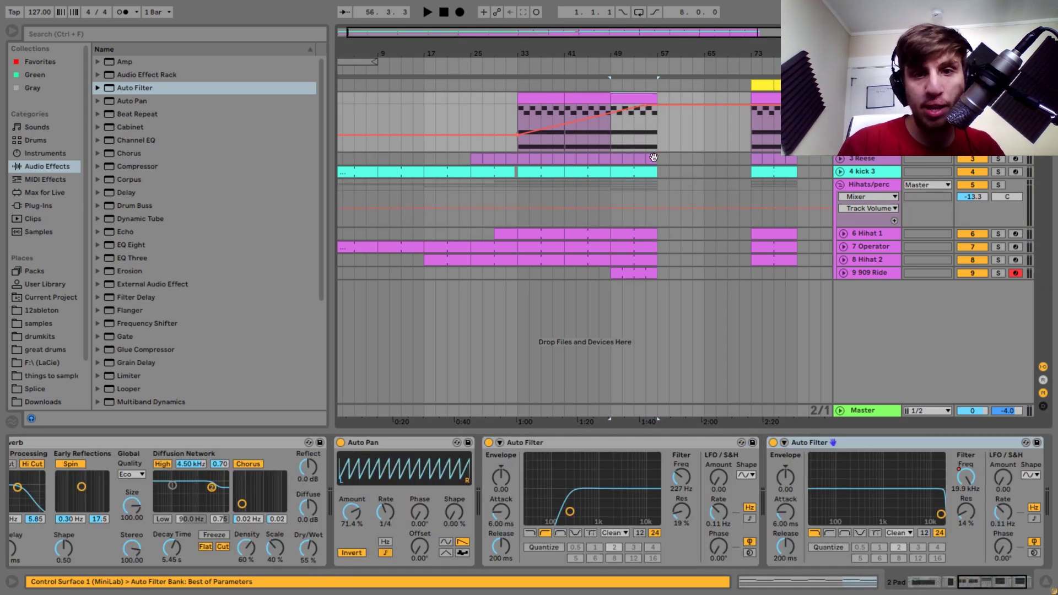
{"action": "key", "text": "ctrl+d"}
{"action": "key", "text": "space"}
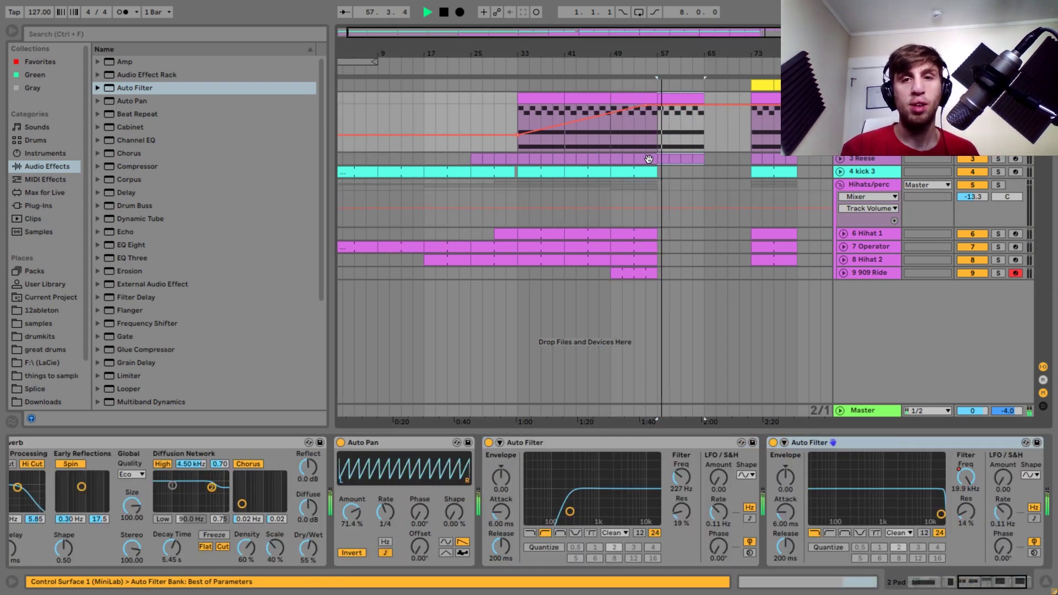
{"action": "key", "text": "space"}
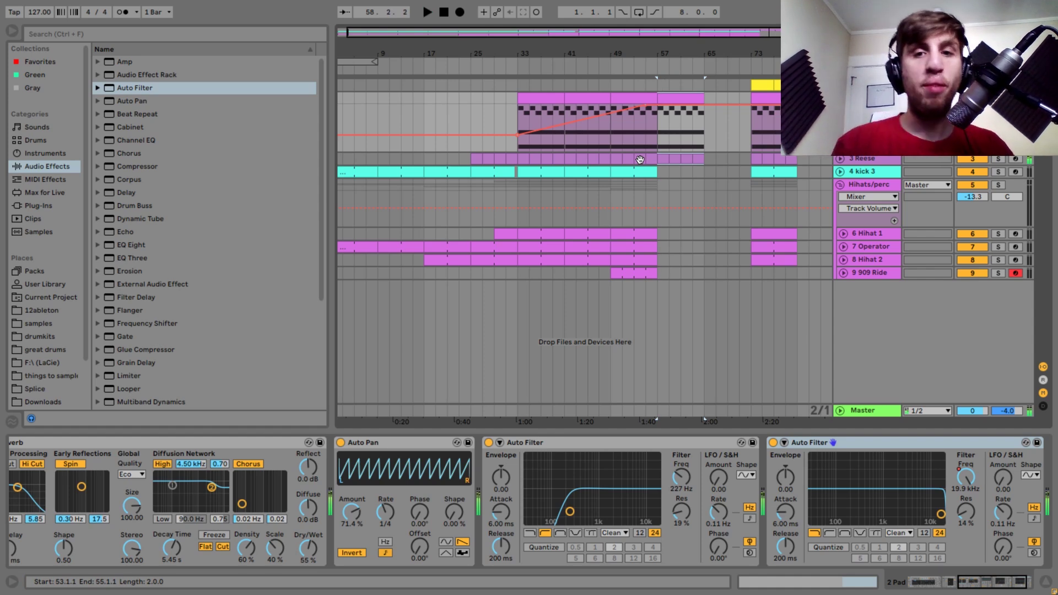
- Duplicate the Hihat 1, Operator, Hihat 2 and 909 Ride clips from bar 49 so they run to bar 65
{"action": "left_click", "coordinate": [629, 233]}
{"action": "left_click", "coordinate": [635, 270], "text": "shift"}
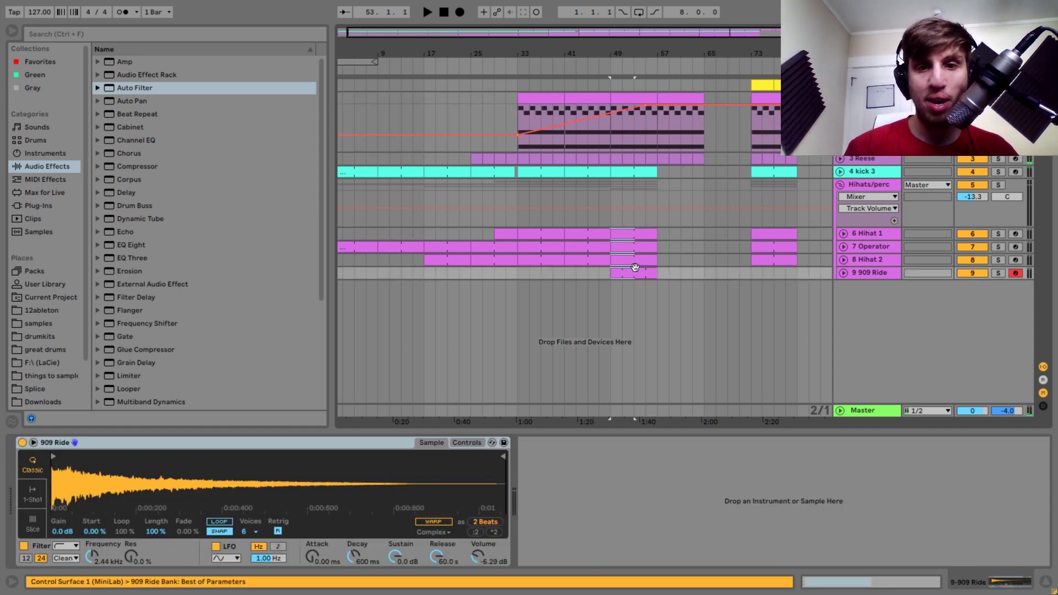
{"action": "key", "text": "ctrl+d"}
- Show the Hihats/perc Auto Filter frequency automation, draw a falling ramp from bar 57 to bar 65, and audition it
{"action": "left_click", "coordinate": [656, 187]}
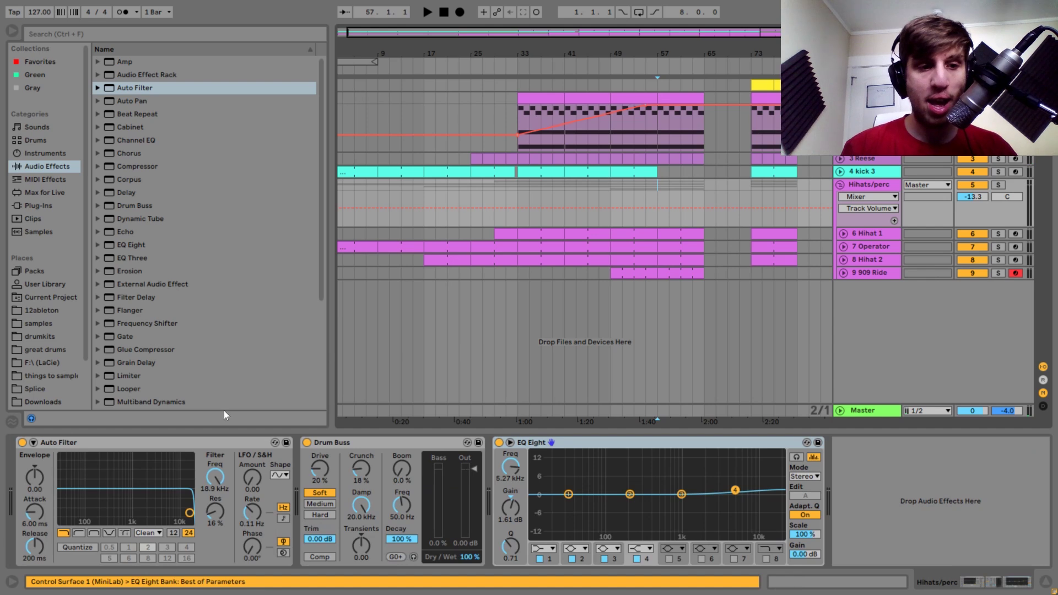
{"action": "right_click", "coordinate": [219, 475]}
{"action": "left_click", "coordinate": [248, 479]}
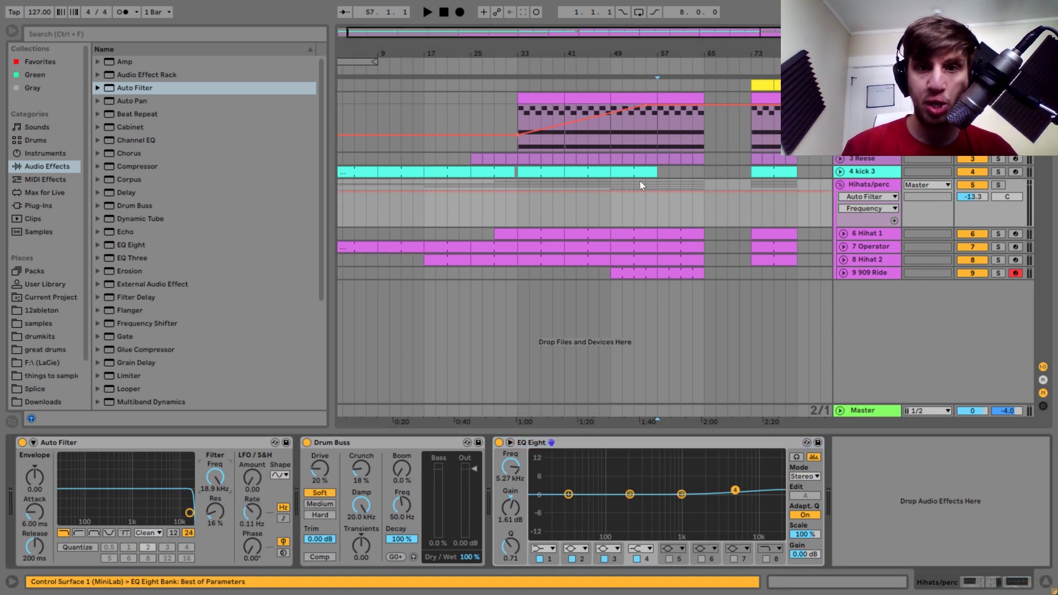
{"action": "scroll", "coordinate": [640, 185], "scroll_direction": "up", "scroll_amount": 3}
{"action": "scroll", "coordinate": [647, 187], "scroll_direction": "down", "scroll_amount": 3}
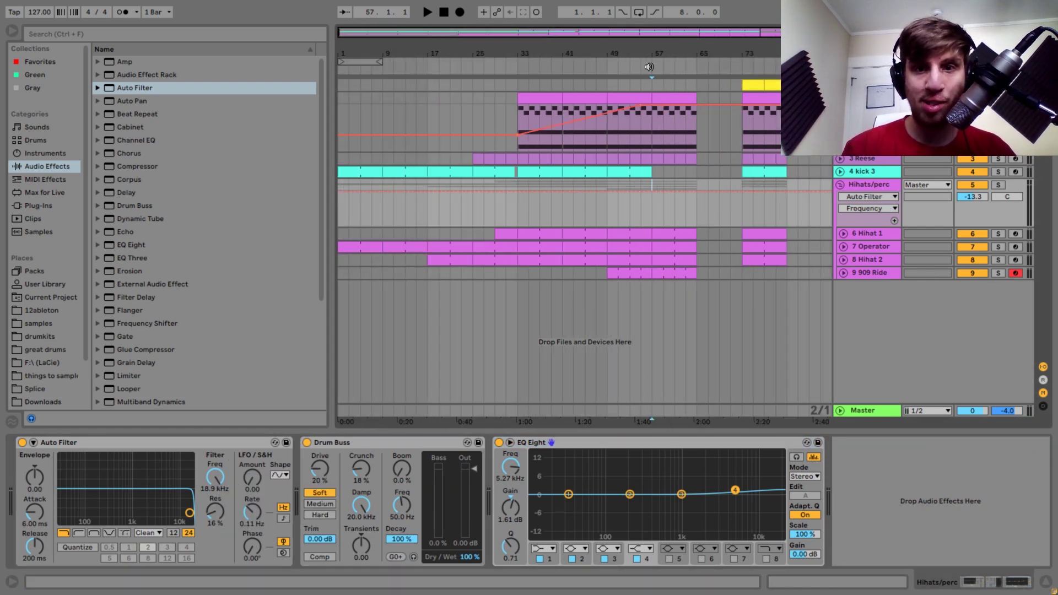
{"action": "left_click", "coordinate": [652, 192]}
{"action": "left_click_drag", "start_coordinate": [696, 193], "coordinate": [695, 215]}
{"action": "key", "text": "space"}
{"action": "left_click", "coordinate": [680, 189]}
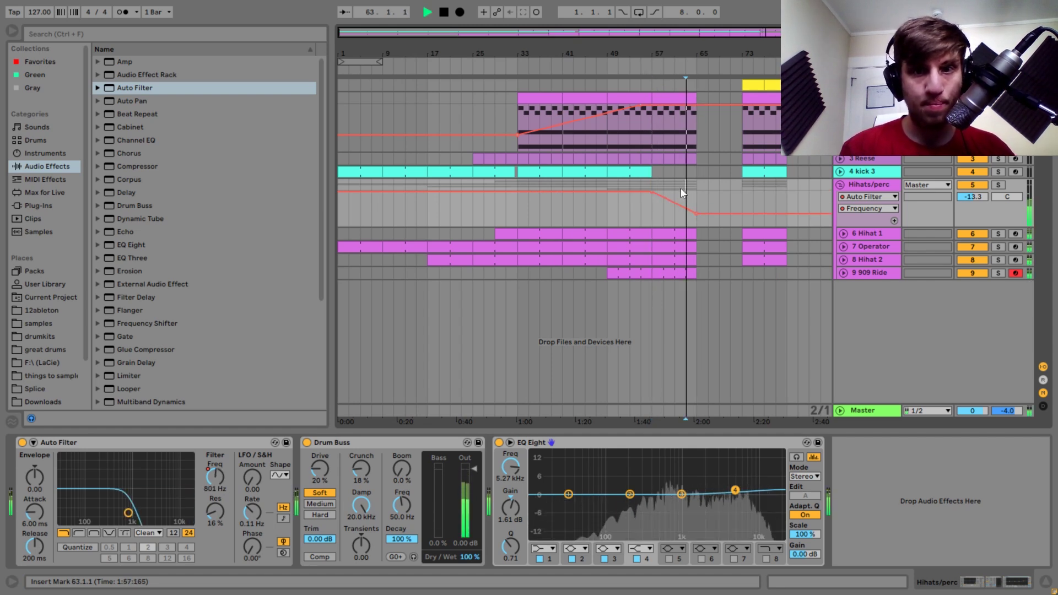
- Duplicate the 2 Pad and 3 Reese clips of bars 57–65 onto bars 65–73 and stop playback
{"action": "left_click", "coordinate": [697, 157]}
{"action": "left_click_drag", "start_coordinate": [696, 156], "coordinate": [653, 97]}
{"action": "key", "text": "ctrl+d"}
{"action": "key", "text": "space"}
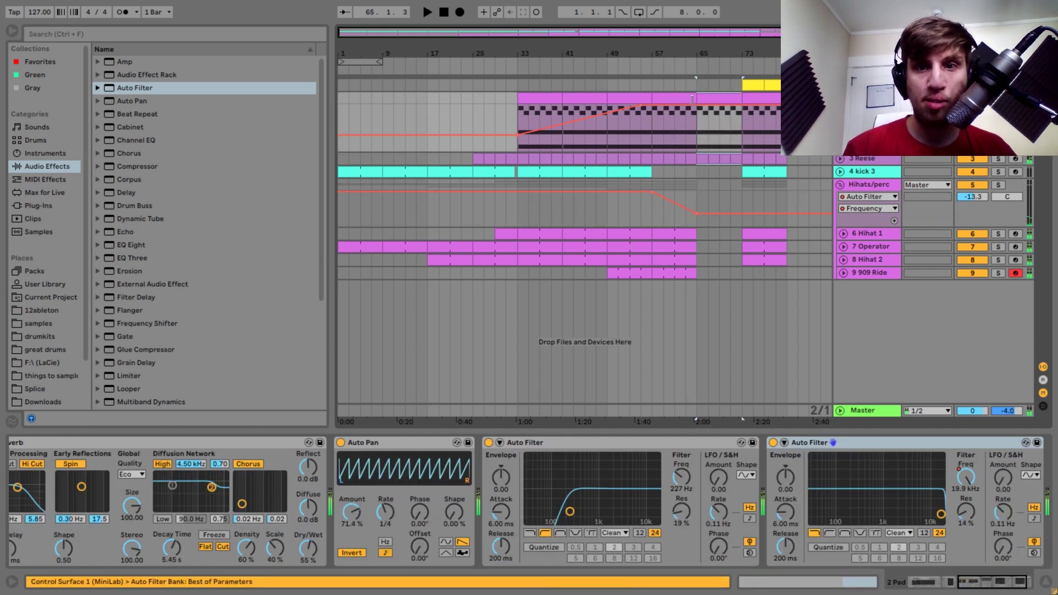
- Copy the four-bar 1 Lead clip to bar 57 and duplicate it up to bar 73 during playback
{"action": "left_click", "coordinate": [653, 85]}
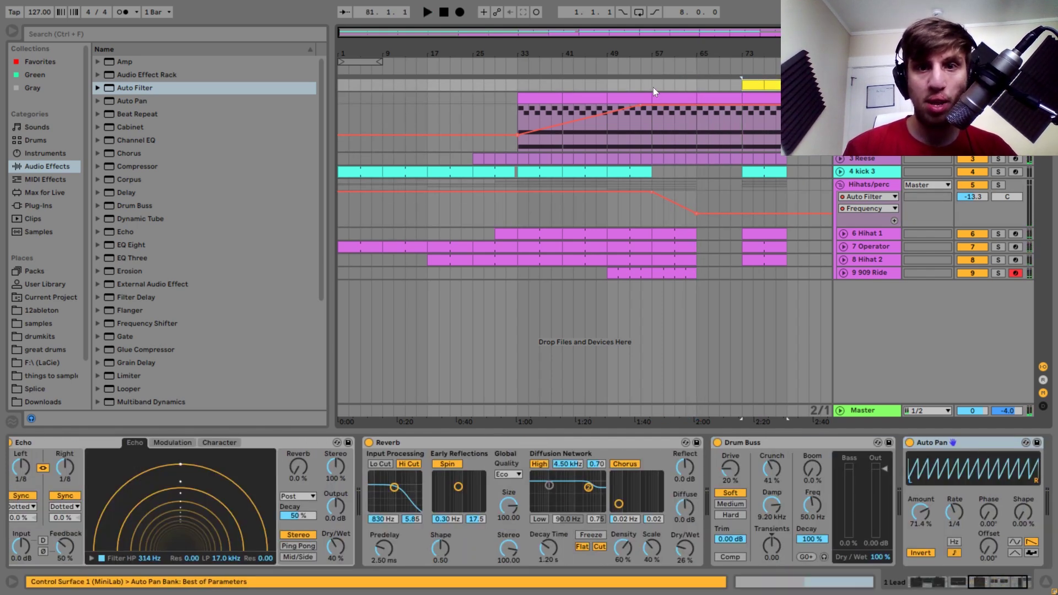
{"action": "key", "text": "ctrl+v"}
{"action": "key", "text": "space"}
{"action": "key", "text": "ctrl+d"}
{"action": "left_click", "coordinate": [656, 84]}
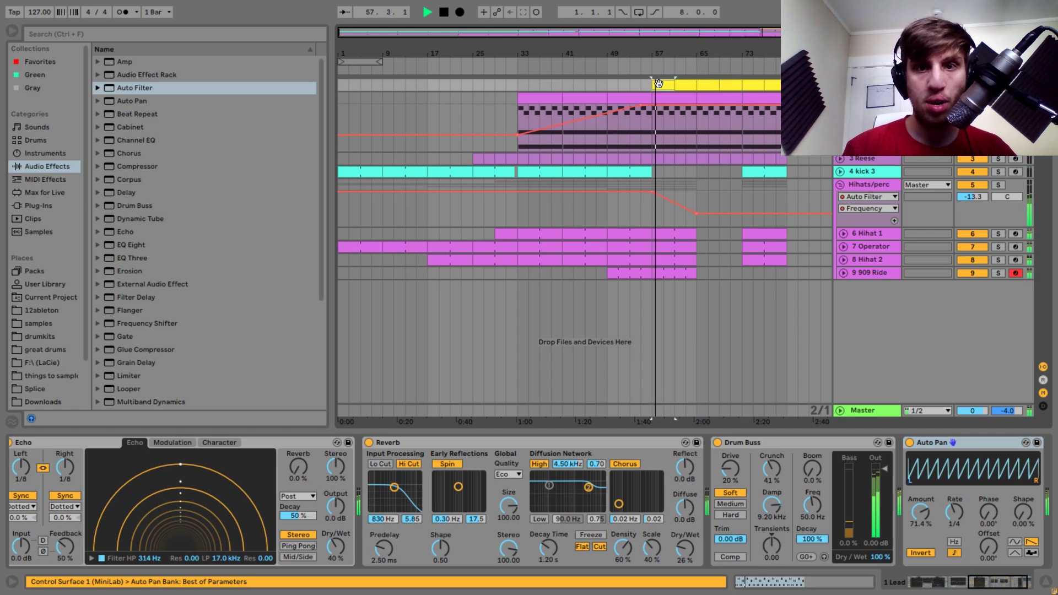
- Add an Auto Filter to the 1 Lead track and extend its clips back to bar 49
{"action": "left_click", "coordinate": [134, 88]}
{"action": "double_click", "coordinate": [134, 88]}
{"action": "key", "text": "space"}
{"action": "left_click_drag", "start_coordinate": [651, 83], "coordinate": [612, 88]}
- Show the 1 Lead Auto Filter frequency automation, draw a rising ramp from bar 49 to bar 65, and play it
{"action": "right_click", "coordinate": [977, 481]}
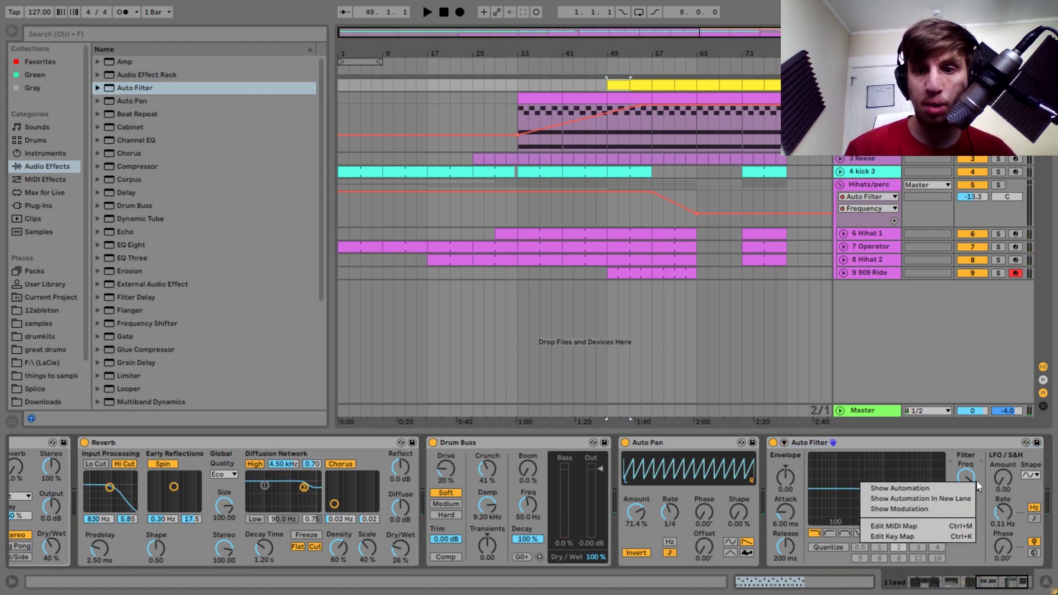
{"action": "left_click", "coordinate": [961, 488]}
{"action": "left_click_drag", "start_coordinate": [696, 95], "coordinate": [608, 124]}
{"action": "key", "text": "space"}
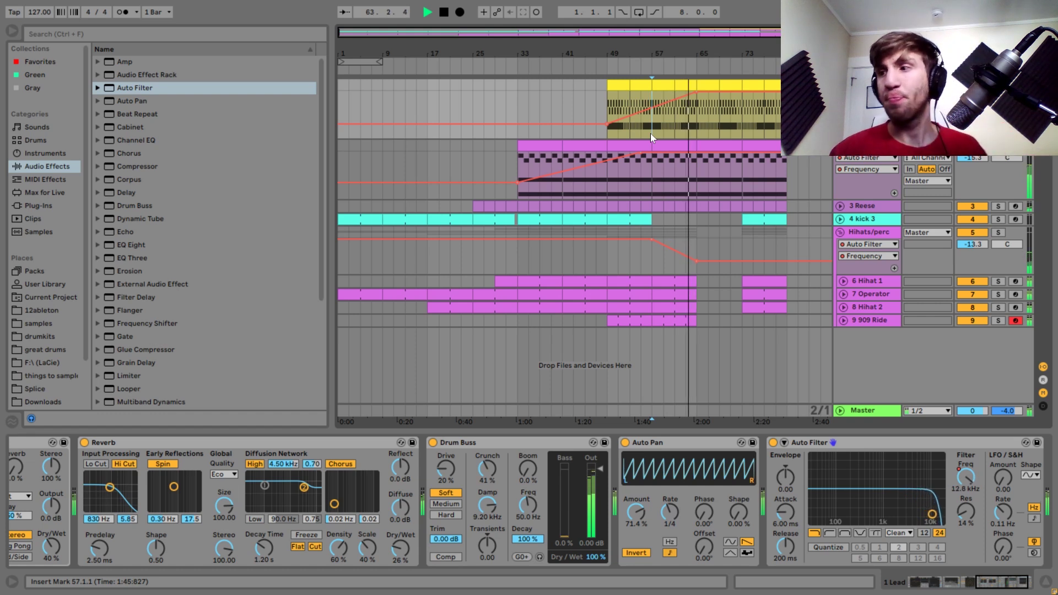
- Move the full section at bar 73 to bar 81 and fill bars 73–81 with duplicated lead, pad and Reese clips
{"action": "left_click", "coordinate": [752, 85]}
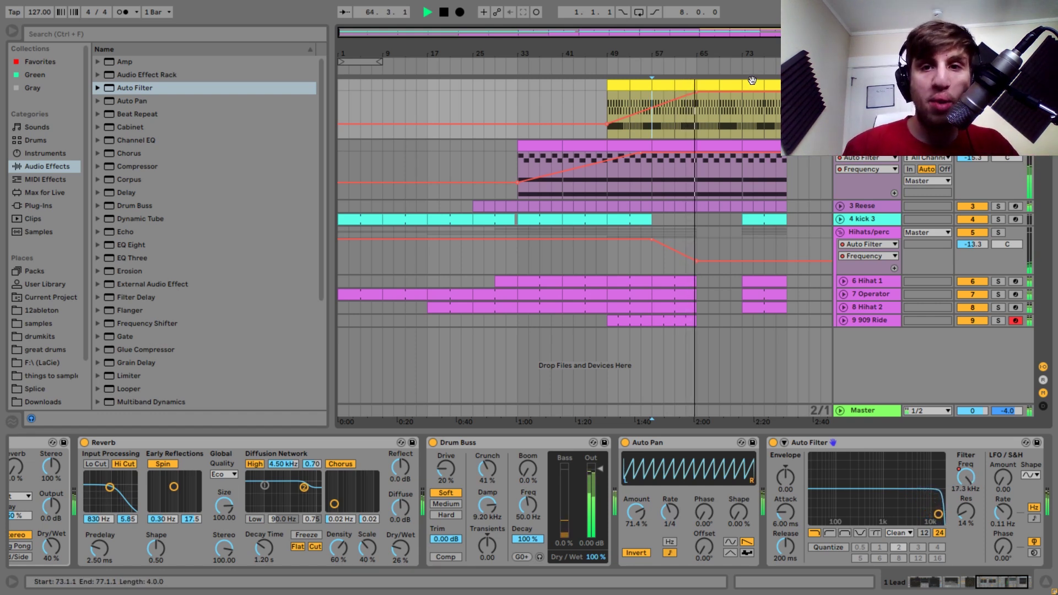
{"action": "left_click_drag", "start_coordinate": [759, 54], "coordinate": [778, 90]}
{"action": "left_click", "coordinate": [786, 320], "text": "shift"}
{"action": "left_click_drag", "start_coordinate": [690, 84], "coordinate": [726, 205]}
{"action": "key", "text": "ctrl+d"}
- Draw falling filter-frequency ramps ending at about bar 81, down to about 208 Hz on 2 Pad and 2.04 kHz on 1 Lead
{"action": "left_click", "coordinate": [687, 154]}
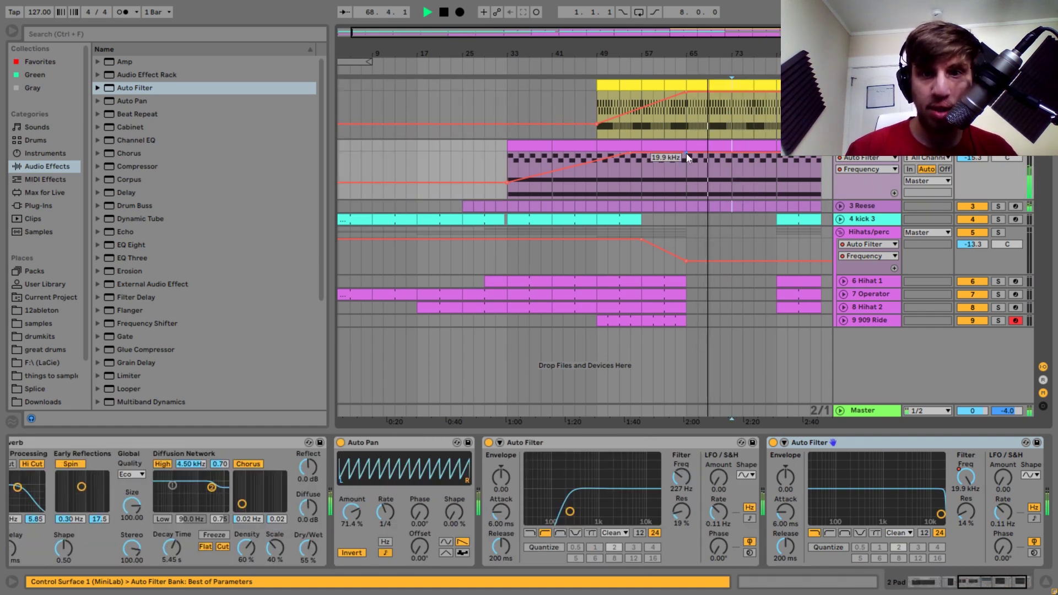
{"action": "left_click_drag", "start_coordinate": [777, 153], "coordinate": [777, 184]}
{"action": "left_click", "coordinate": [712, 94]}
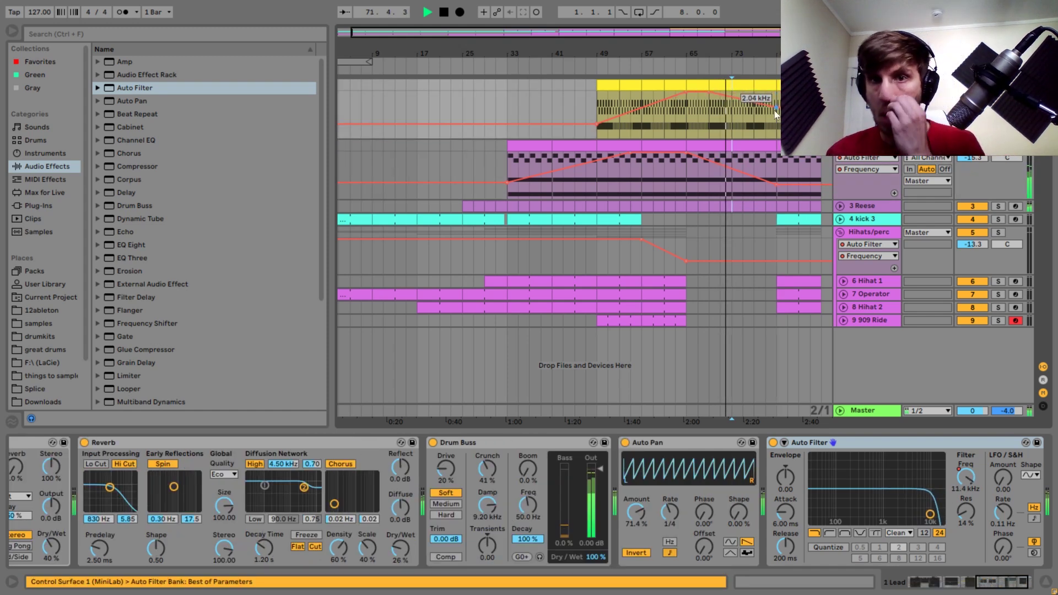
{"action": "left_click", "coordinate": [760, 117]}
{"action": "key", "text": "space"}
{"action": "key", "text": "space"}
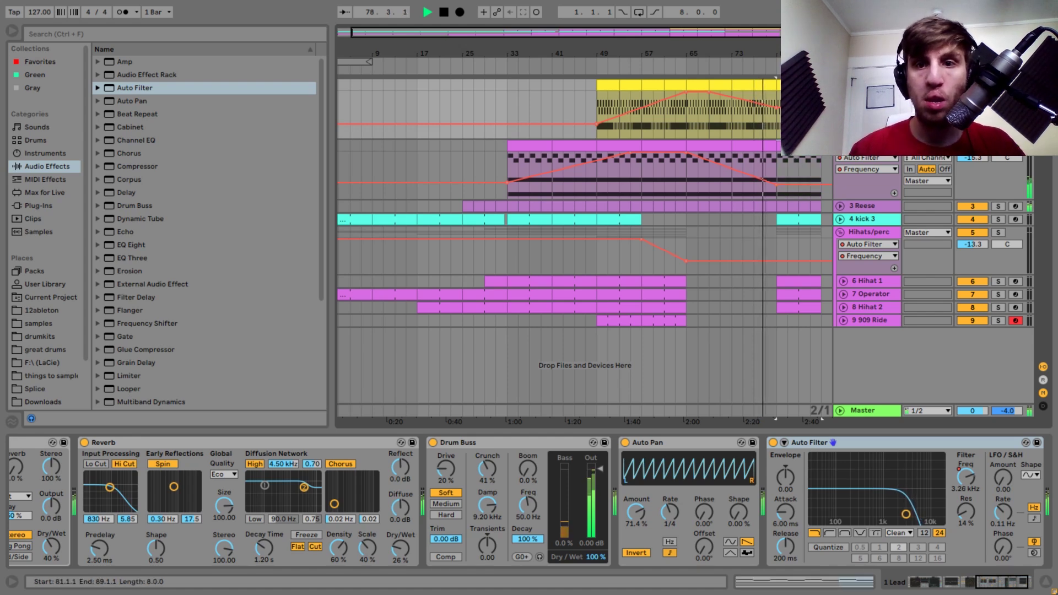
- Remove the 2 Pad clip from bars 81–89 and select the 1 Lead clip at bar 81 during playback
{"action": "left_click", "coordinate": [792, 158]}
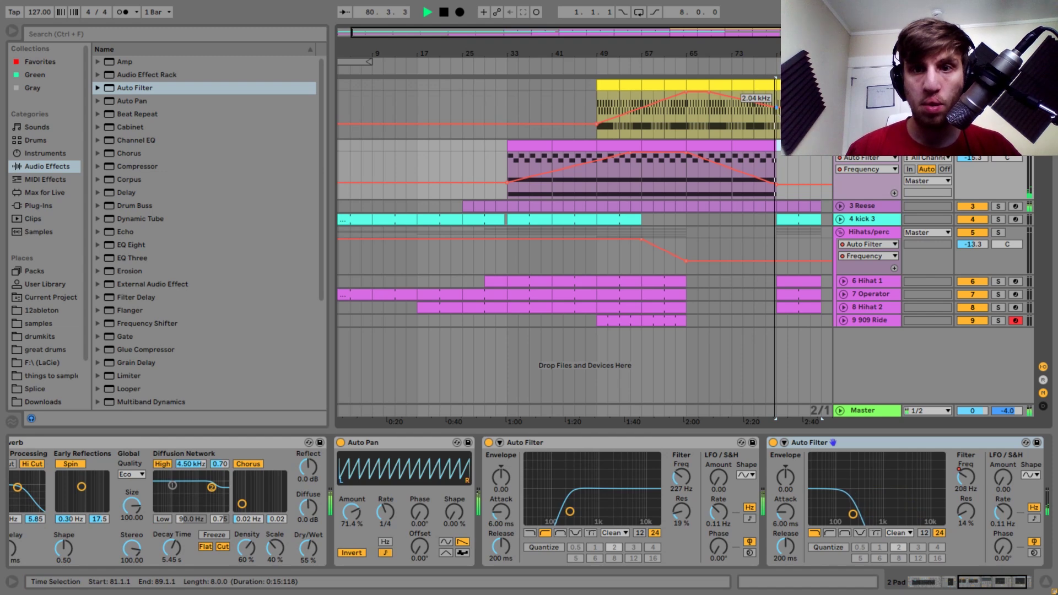
{"action": "left_click", "coordinate": [788, 86]}
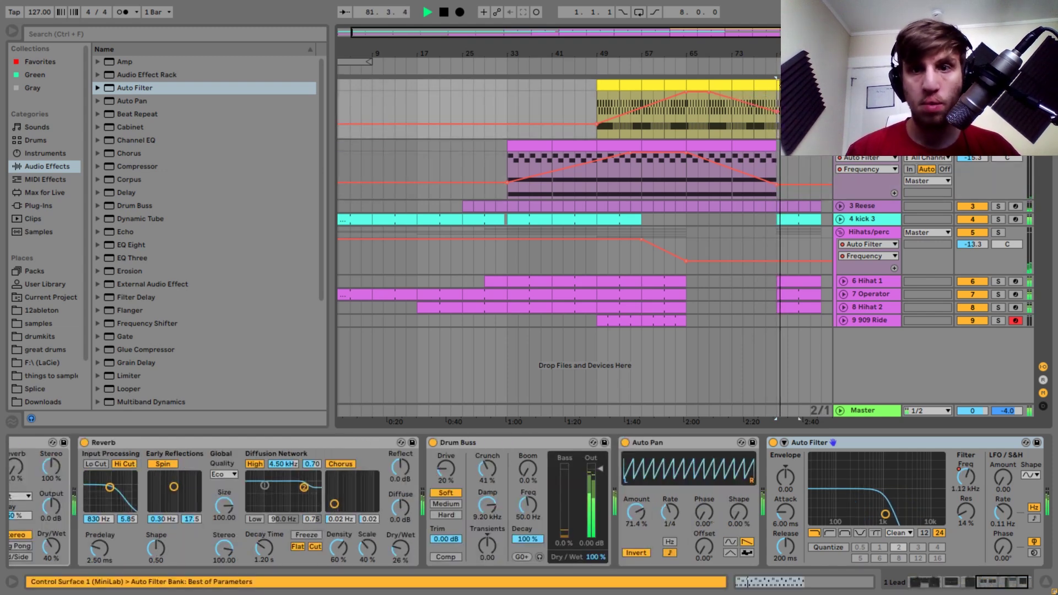
{"action": "left_click_drag", "start_coordinate": [798, 52], "coordinate": [764, 51]}
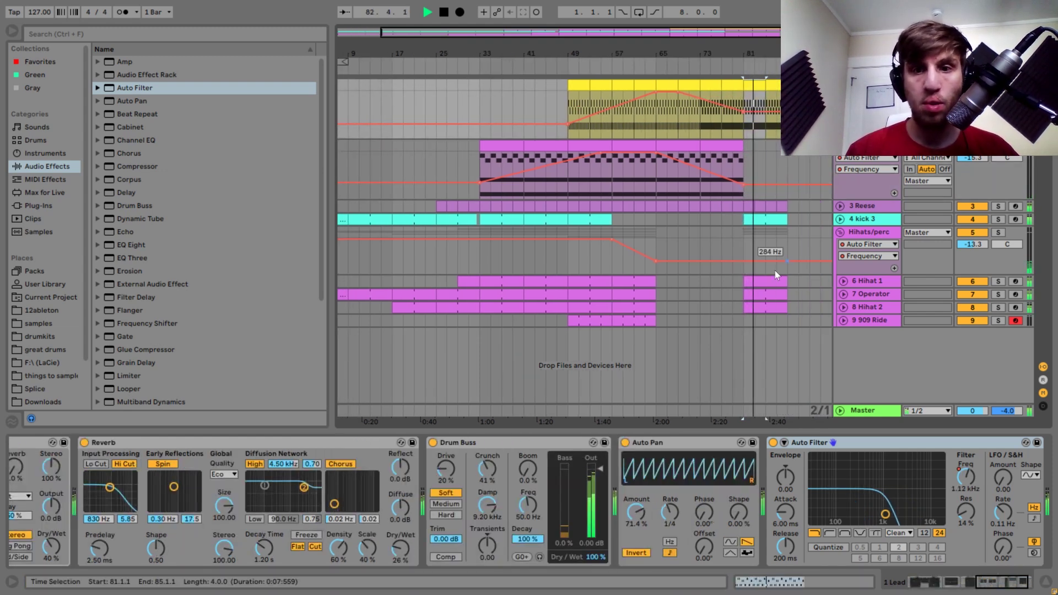
- Replace the hihat clips at bar 81 with copies of the Hihat 1, Operator, Hihat 2 and 909 Ride clips from bar 49
{"action": "left_click", "coordinate": [770, 304]}
{"action": "left_click", "coordinate": [771, 303]}
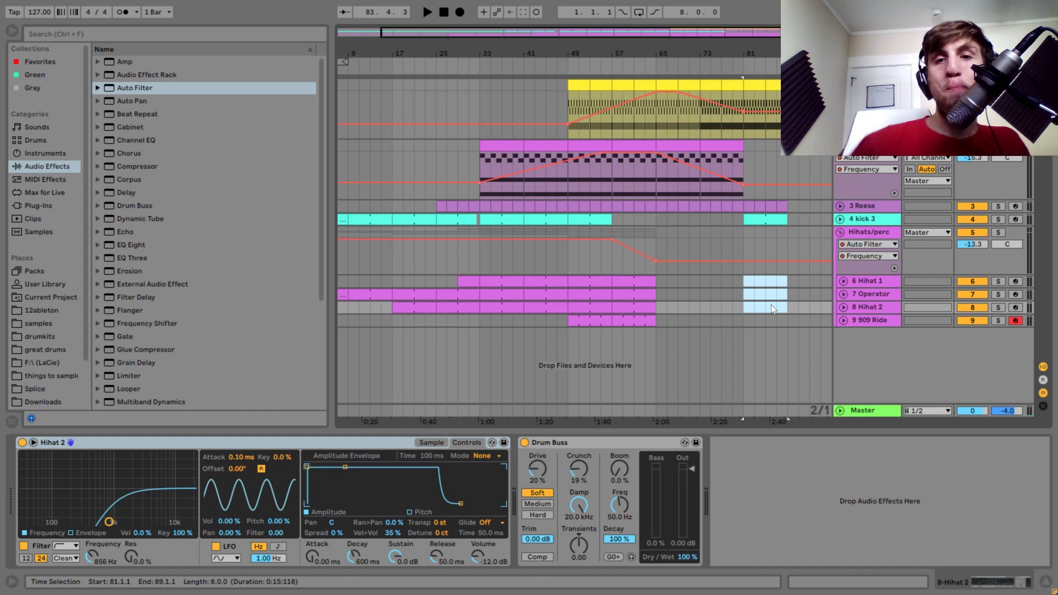
{"action": "key", "text": "space"}
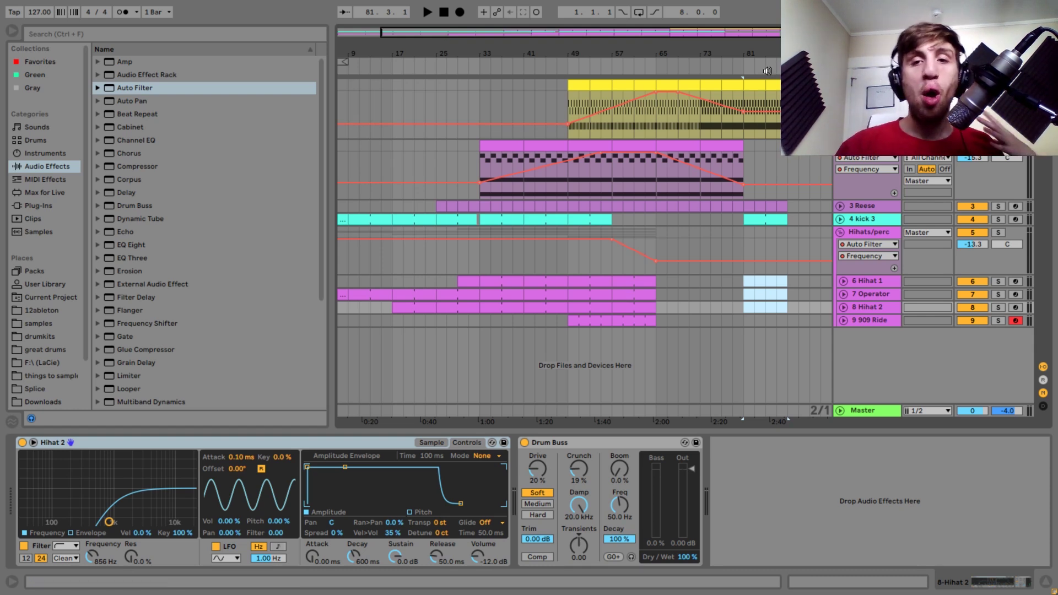
{"action": "key", "text": "minus"}
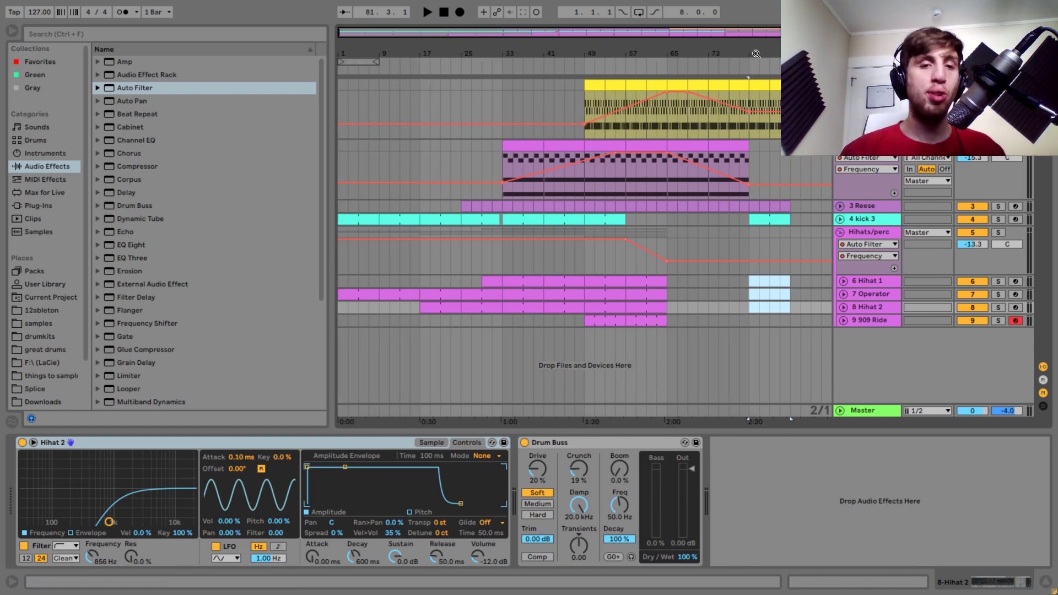
{"action": "left_click", "coordinate": [614, 318]}
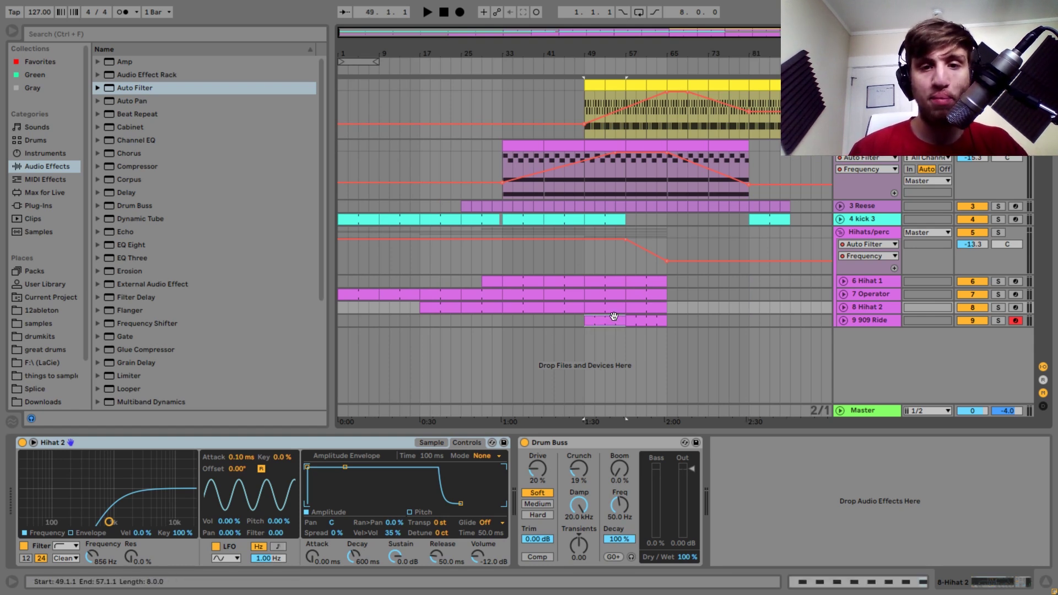
{"action": "left_click", "coordinate": [607, 282], "text": "shift"}
{"action": "left_click", "coordinate": [753, 280]}
{"action": "key", "text": "ctrl+v"}
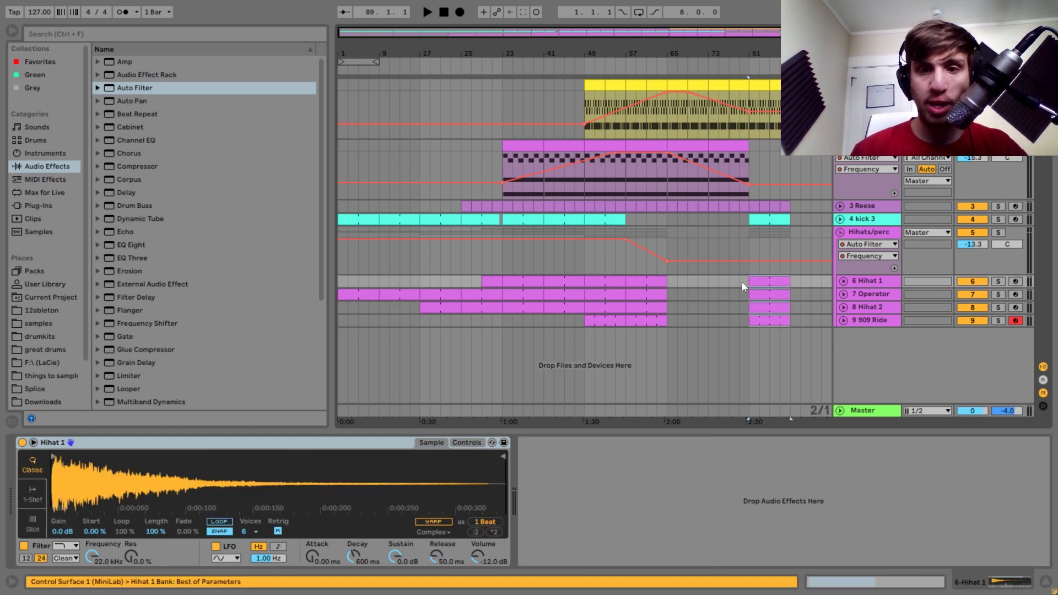
- Play from bar 79 and raise the Hihats/perc filter frequency abruptly to 19.9 kHz at about bar 76
{"action": "left_click", "coordinate": [739, 280]}
{"action": "key", "text": "space"}
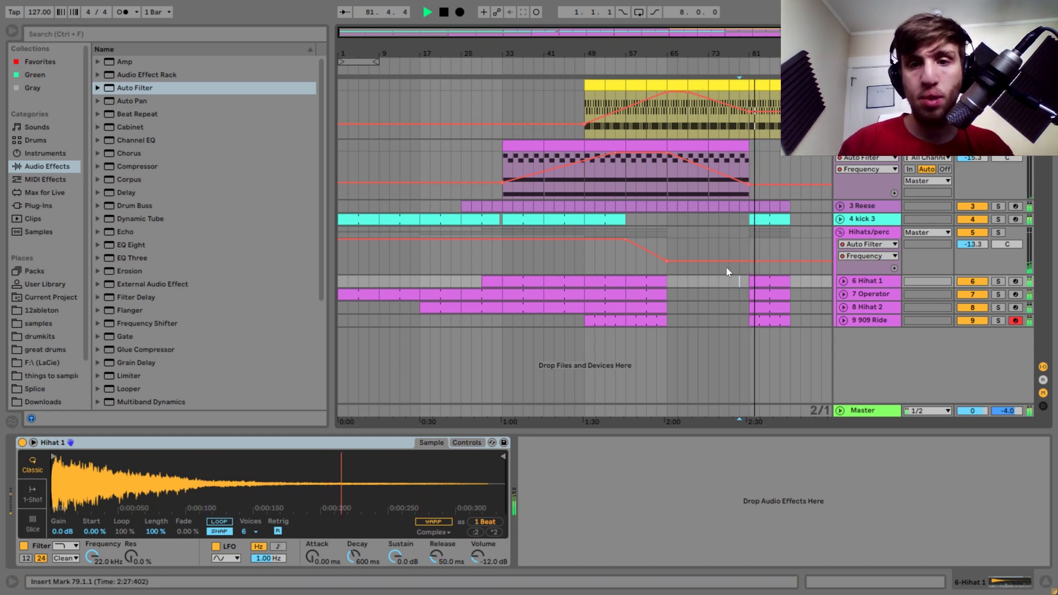
{"action": "left_click", "coordinate": [724, 261]}
{"action": "left_click_drag", "start_coordinate": [725, 260], "coordinate": [725, 240]}
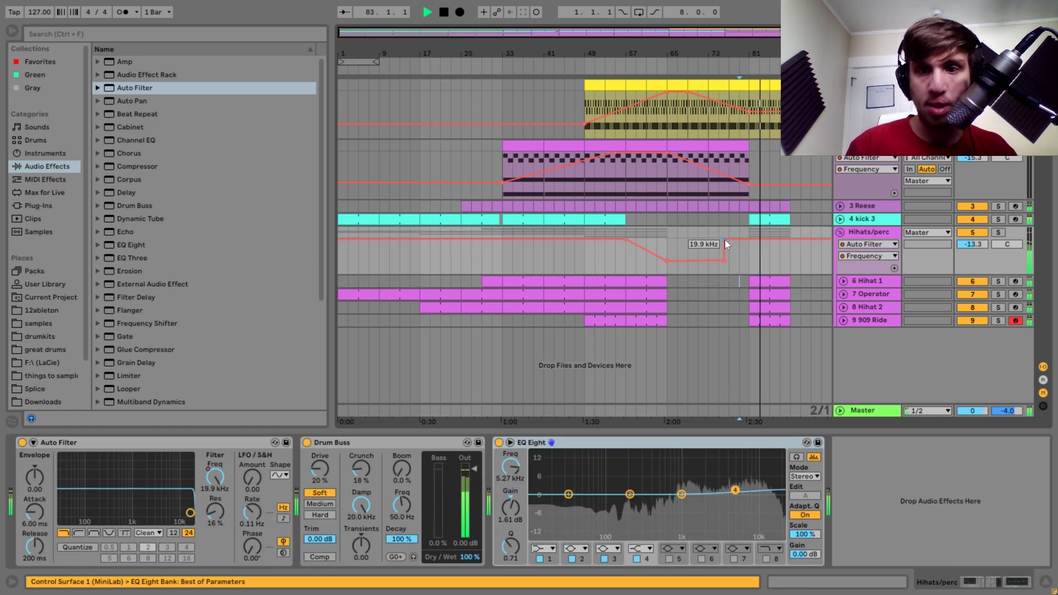
{"action": "left_click", "coordinate": [768, 281]}
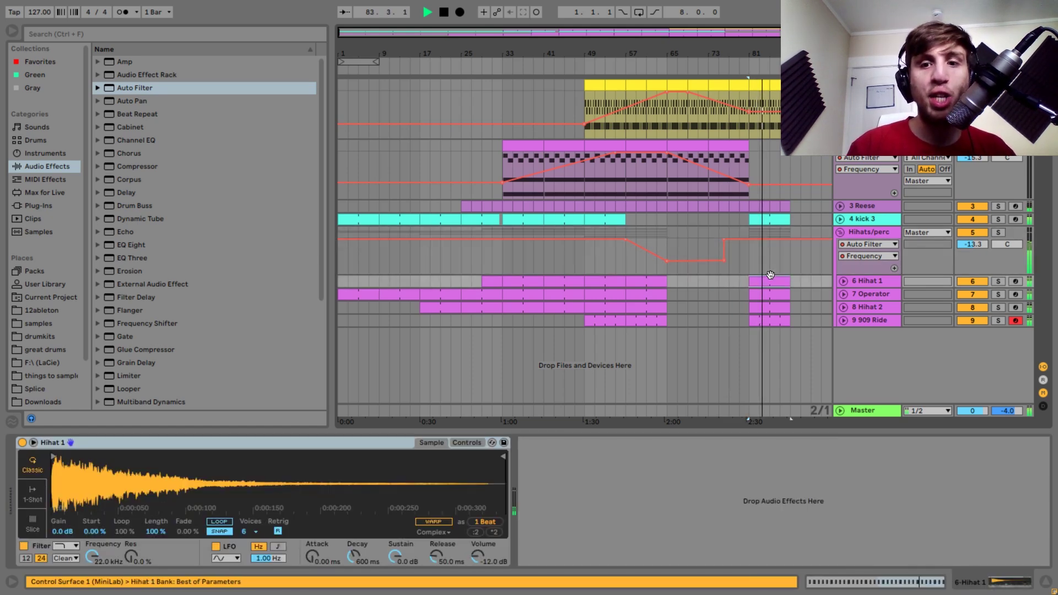
- Remove the four hihat and ride clips from bars 81–89 and duplicate the remaining clips of that section to bars 89–97
{"action": "left_click", "coordinate": [775, 321], "text": "shift"}
{"action": "key", "text": "space"}
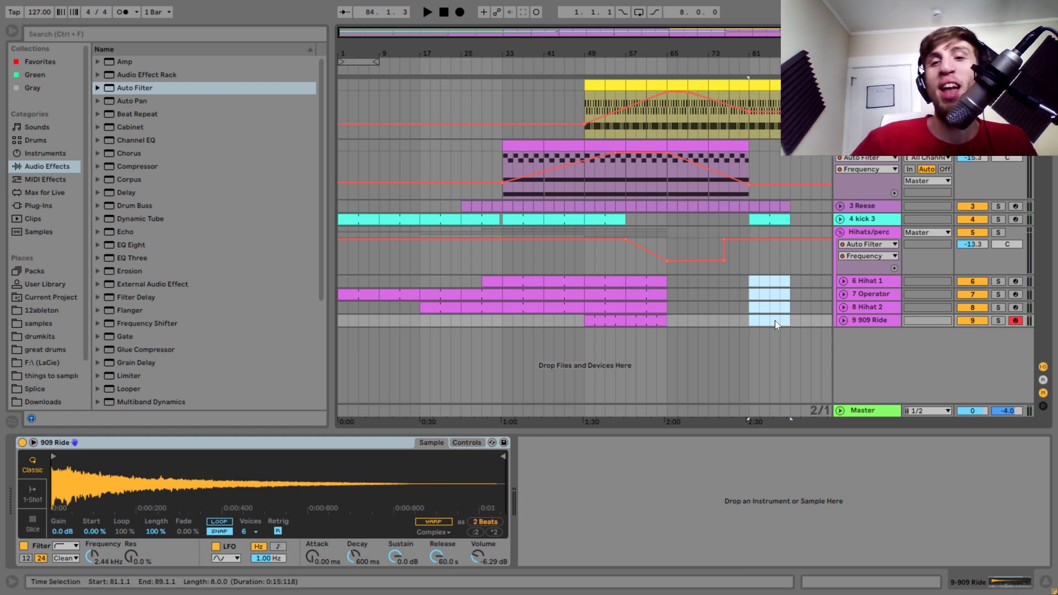
{"action": "key", "text": "space"}
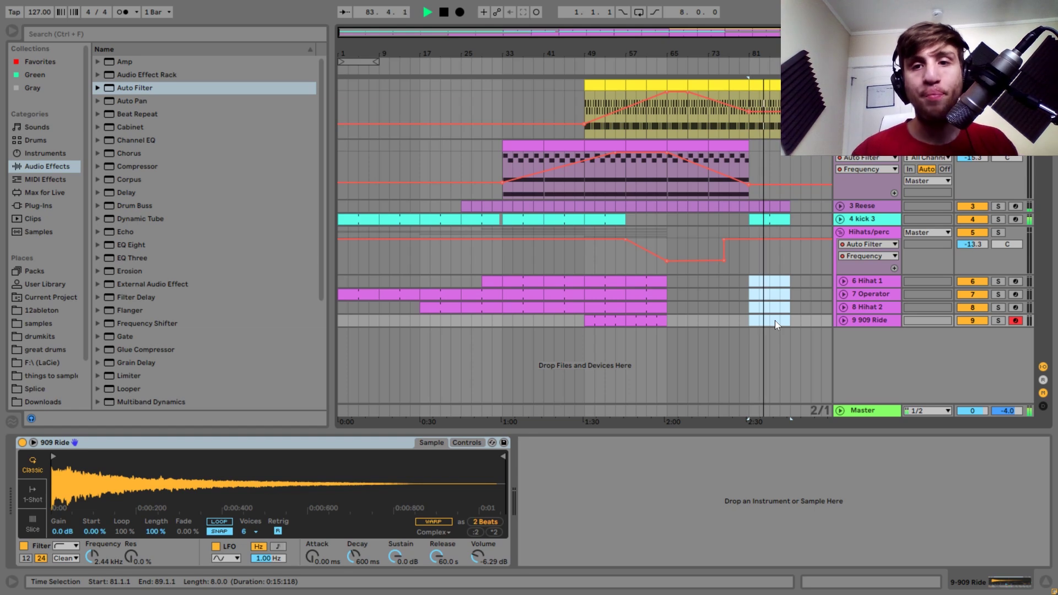
{"action": "left_click", "coordinate": [777, 83], "text": "shift"}
{"action": "key", "text": "space"}
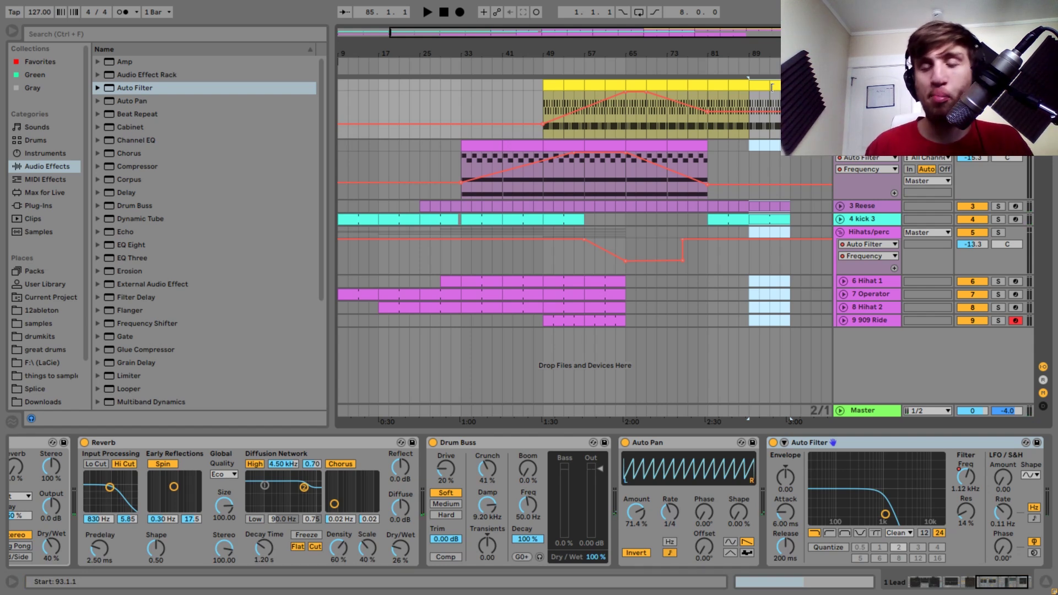
{"action": "key", "text": "space"}
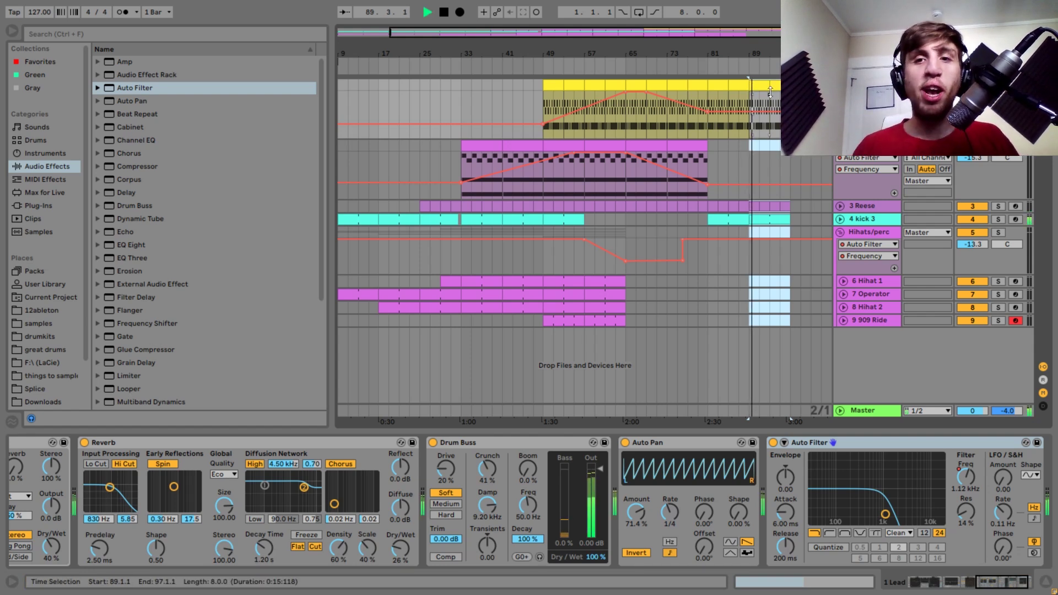
{"action": "key", "text": "space"}
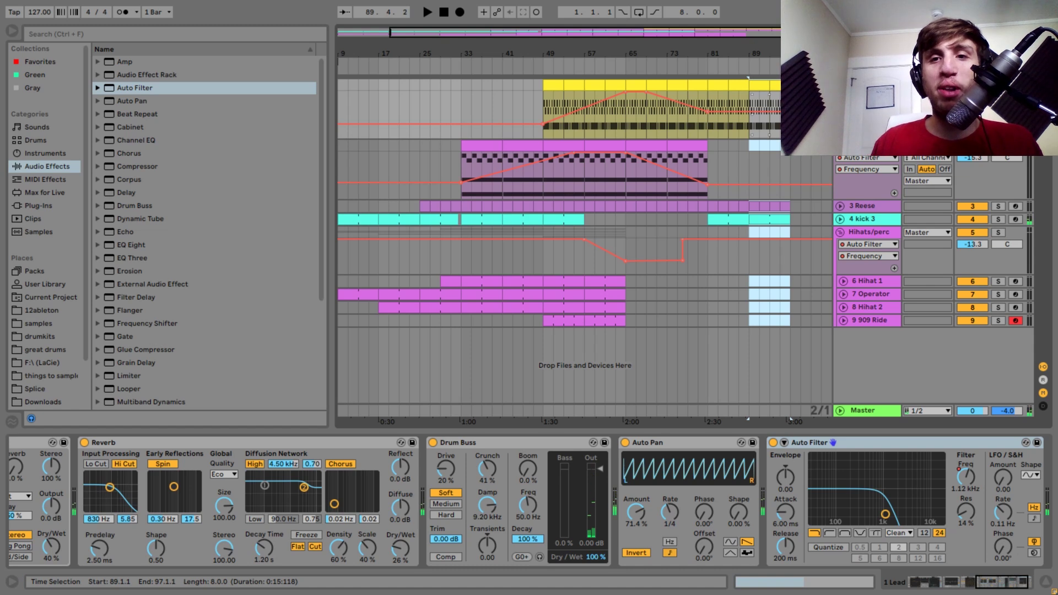
- Raise the 1 Lead filter frequency to 19.9 kHz at bar 97 and play the rising ramp from bar 89
{"action": "left_click_drag", "start_coordinate": [791, 112], "coordinate": [781, 91]}
{"action": "key", "text": "space"}
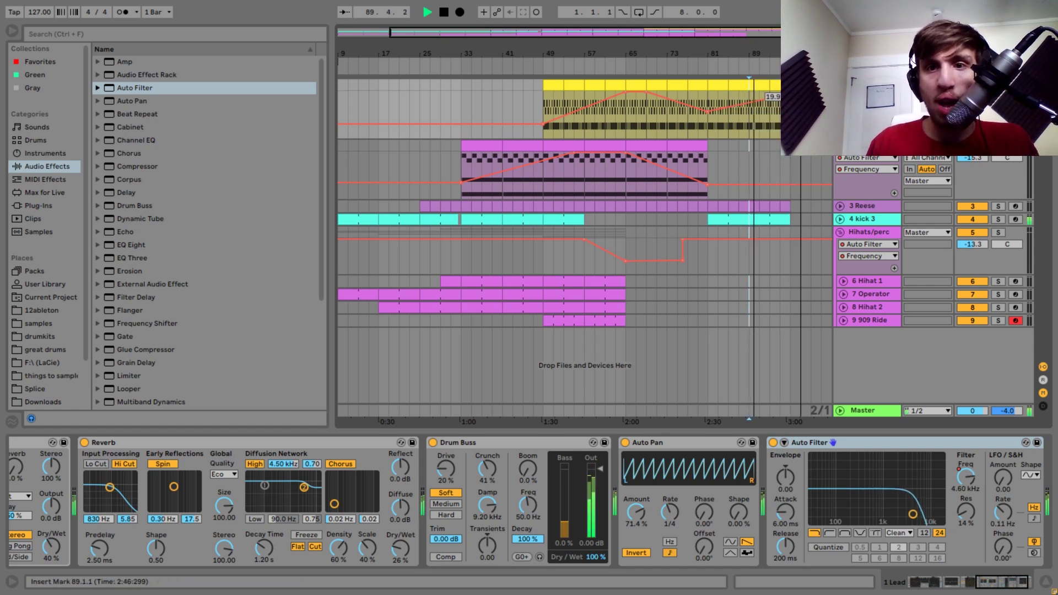
{"action": "left_click", "coordinate": [776, 162]}
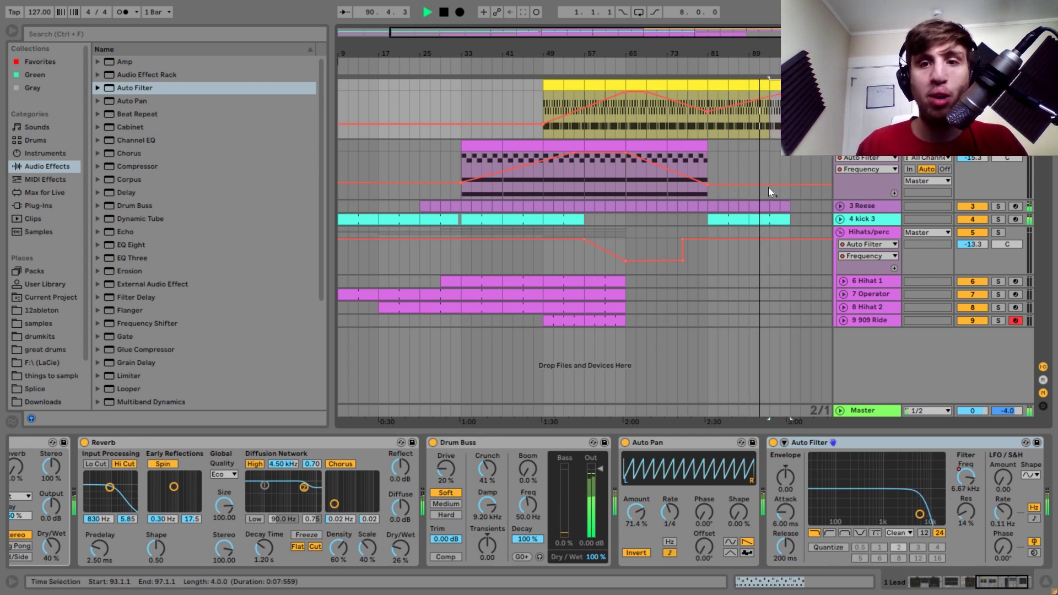
{"action": "key", "text": "space"}
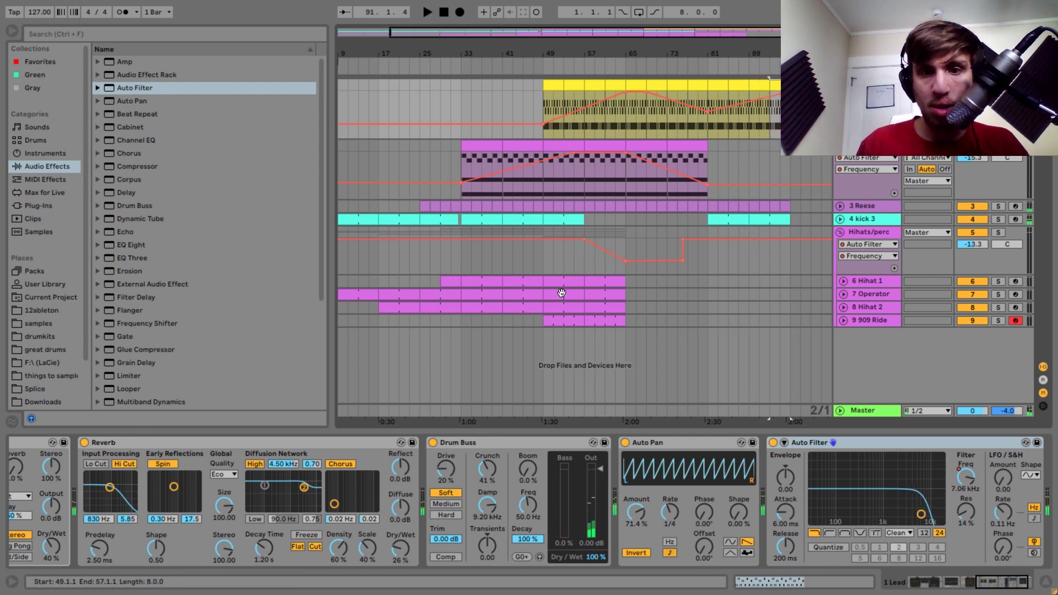
- Copy the eight-bar Operator clip from bar 49 to bar 81 and duplicate it to bars 89–97 during playback
{"action": "left_click", "coordinate": [710, 299]}
{"action": "left_click_drag", "start_coordinate": [710, 302], "coordinate": [729, 296]}
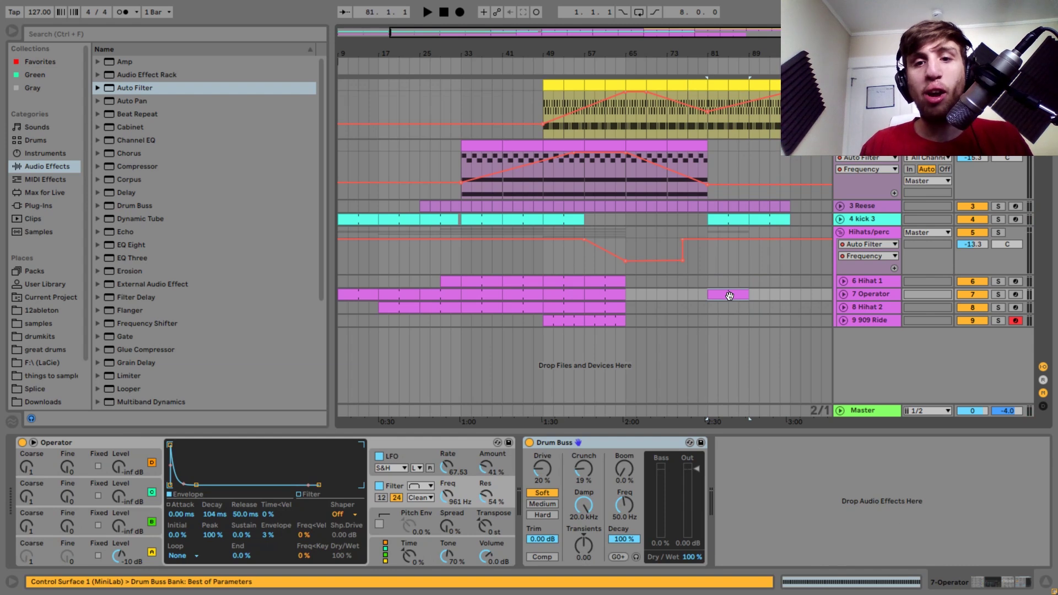
{"action": "key", "text": "space"}
{"action": "key", "text": "ctrl+d"}
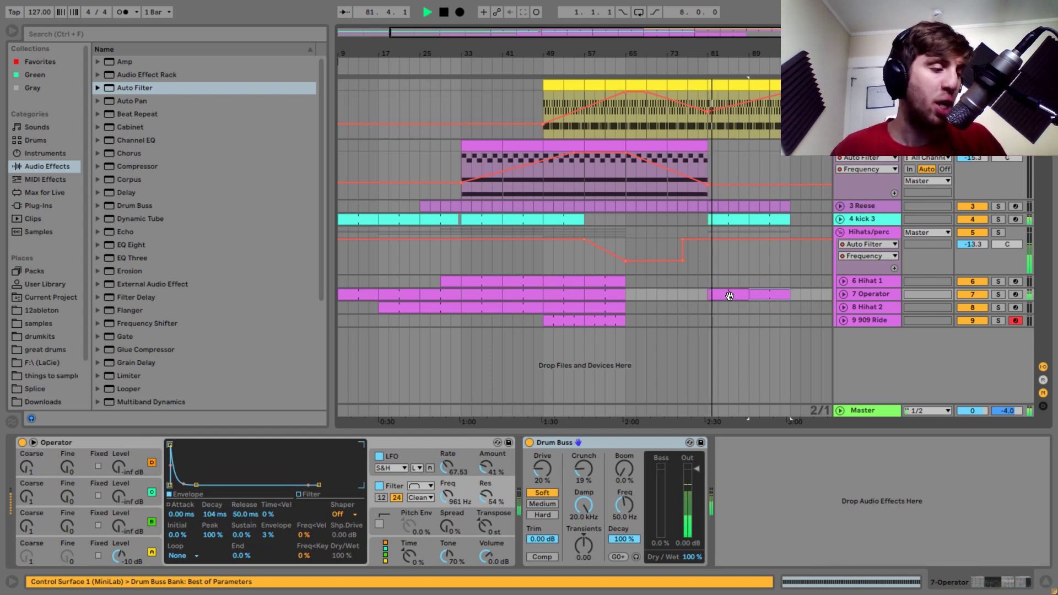
- Copy the last eight-bar clips of Hihat 2 and Hihat 1 from before bar 65 to bars 89–97
{"action": "left_click_drag", "start_coordinate": [633, 310], "coordinate": [766, 307]}
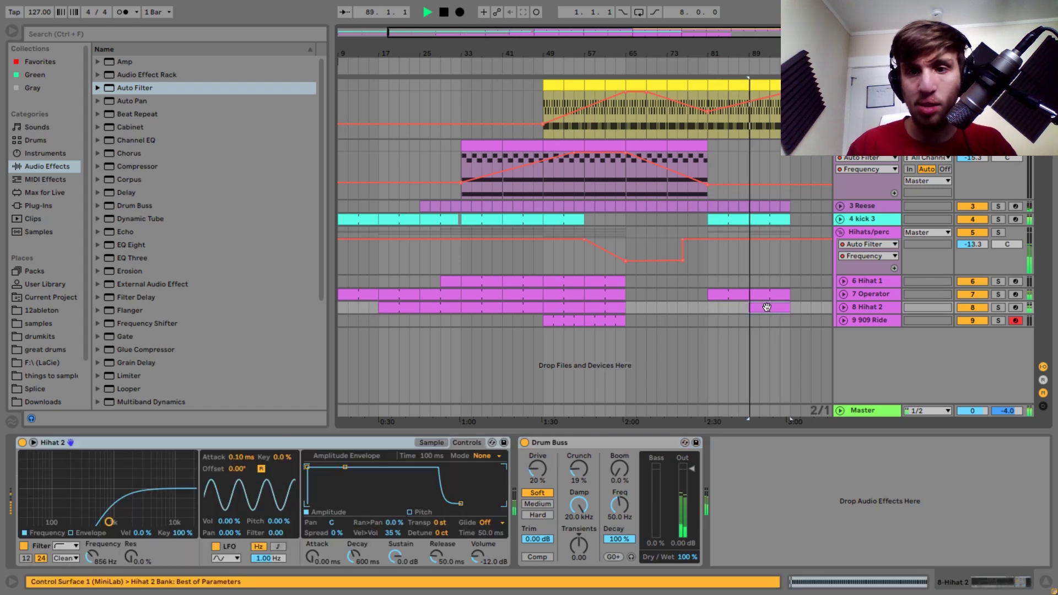
{"action": "left_click_drag", "start_coordinate": [603, 280], "coordinate": [769, 282]}
{"action": "key", "text": "ctrl+z"}
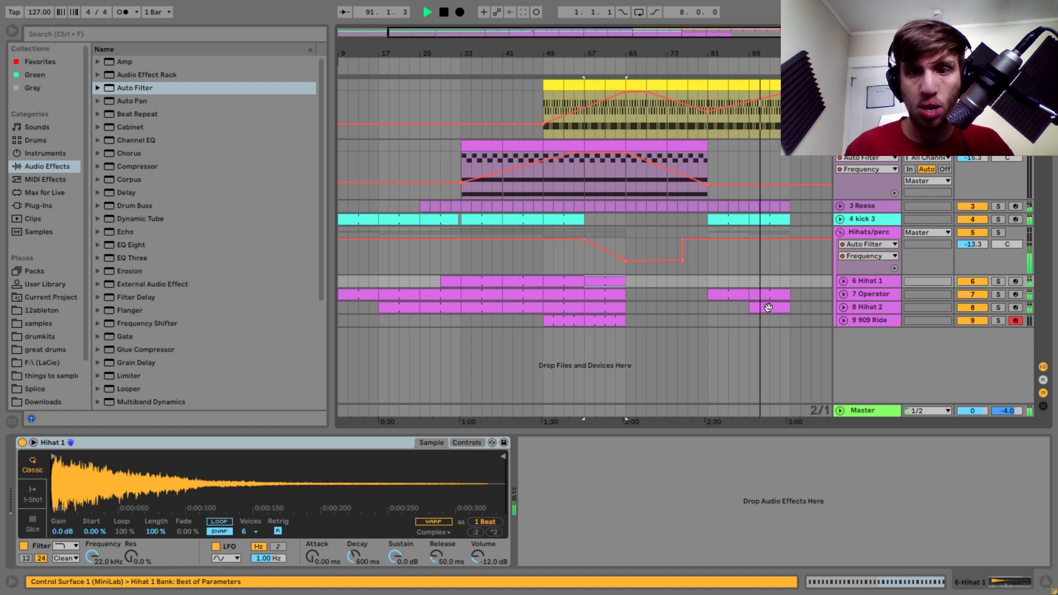
{"action": "key", "text": "ctrl+c"}
{"action": "left_click", "coordinate": [750, 282]}
{"action": "key", "text": "ctrl+v"}
- Copy the Hihat 1, Operator, Hihat 2 and 909 Ride clips of bars 49–65 to bars 97–113
{"action": "left_click", "coordinate": [607, 319]}
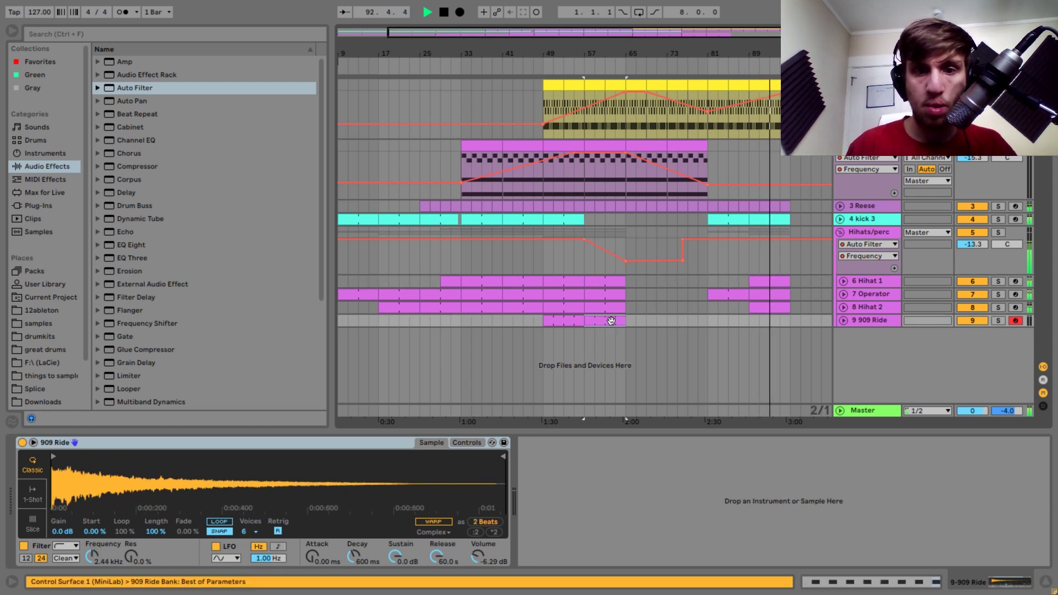
{"action": "left_click", "coordinate": [564, 280], "text": "shift"}
{"action": "key", "text": "ctrl+c"}
{"action": "left_click", "coordinate": [750, 282]}
{"action": "key", "text": "ctrl+v"}
- Duplicate bars 81–97 of the 1 Lead, 2 Pad, 3 Reese and 4 kick 3 tracks to bars 97–113
{"action": "left_click", "coordinate": [771, 218]}
{"action": "right_click", "coordinate": [719, 86]}
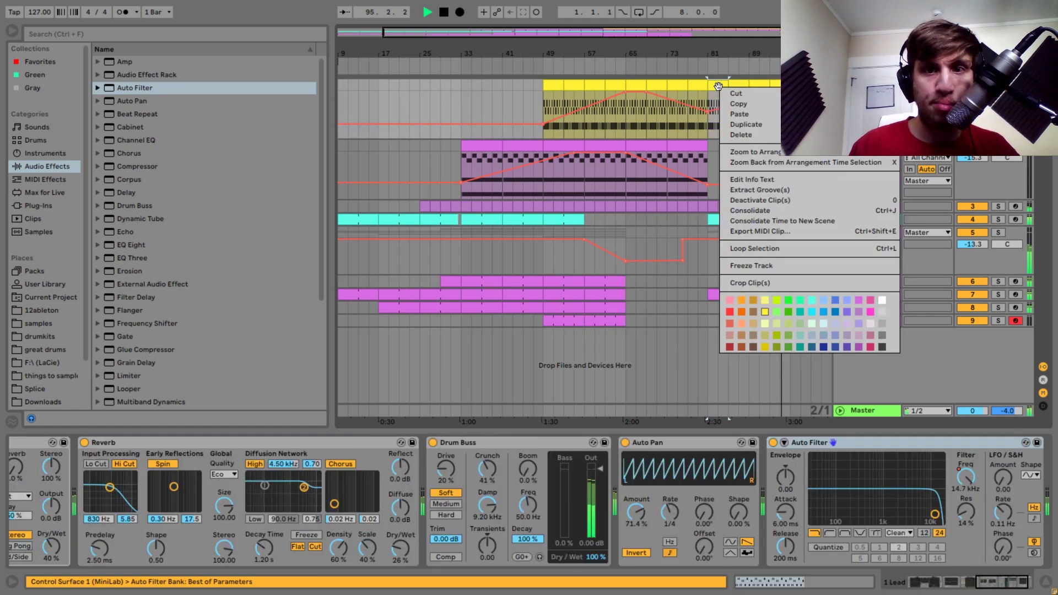
{"action": "key", "text": "Escape"}
{"action": "double_click", "coordinate": [718, 86]}
{"action": "left_click", "coordinate": [777, 222], "text": "shift"}
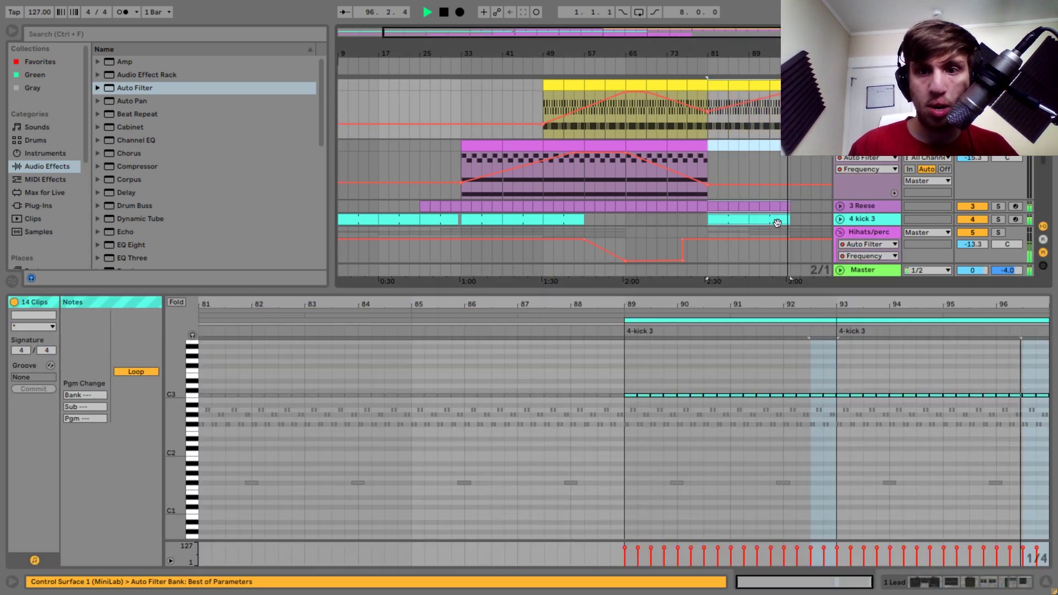
- Unfold the 909 Ride track, lower its volume to -7.1 dB while listening, and stop playback
{"action": "left_click", "coordinate": [856, 233]}
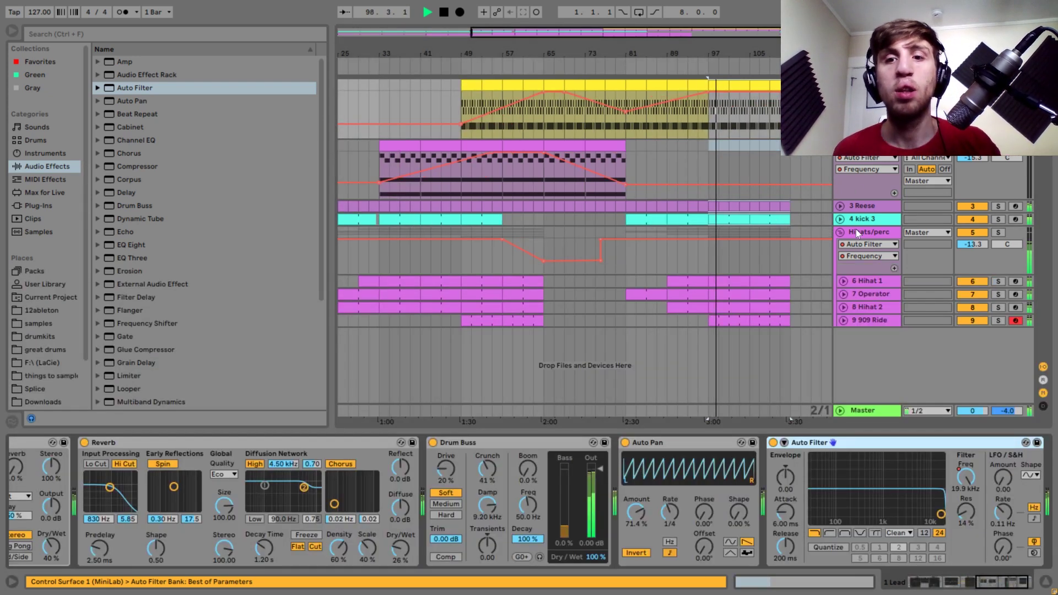
{"action": "left_click", "coordinate": [869, 322]}
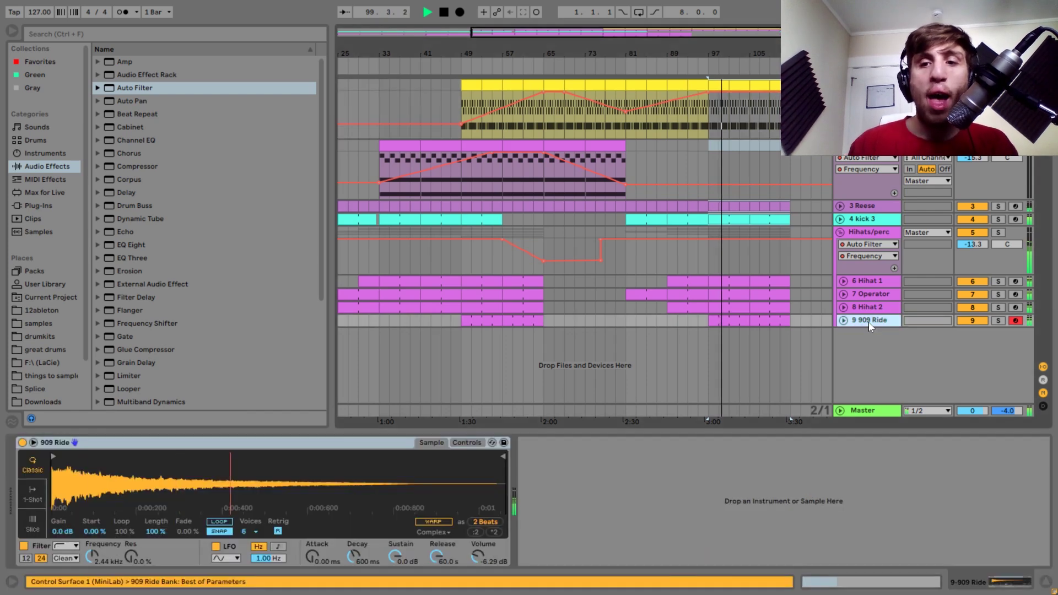
{"action": "key", "text": "u"}
{"action": "left_click_drag", "start_coordinate": [984, 334], "coordinate": [981, 335]}
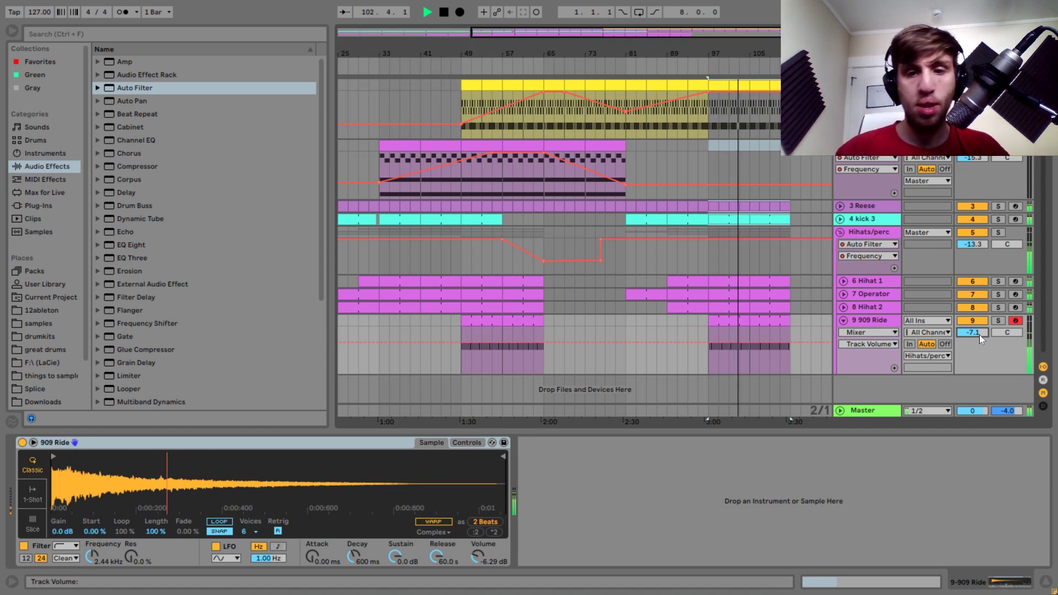
{"action": "key", "text": "space"}
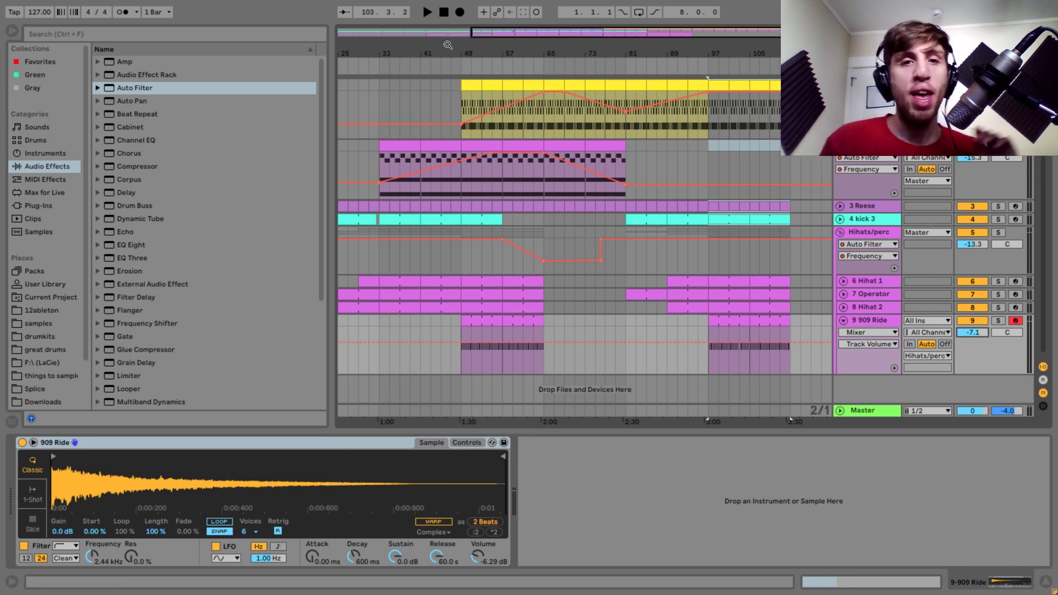
- Lower the 1 Lead filter frequency at bar 113 to form a falling ramp from bar 97
{"action": "left_click_drag", "start_coordinate": [448, 44], "coordinate": [523, 47]}
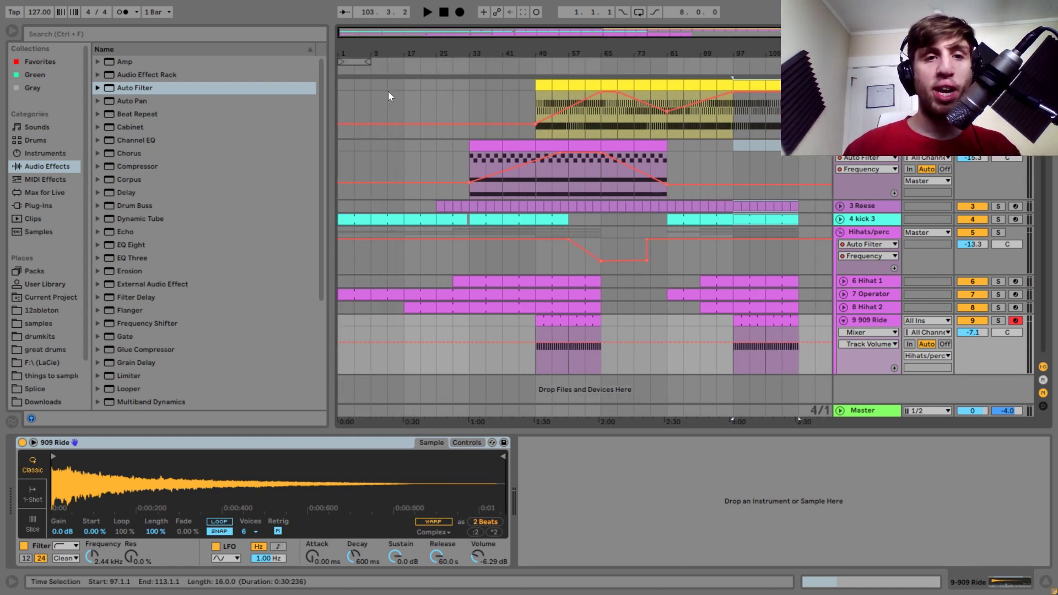
{"action": "key", "text": "space"}
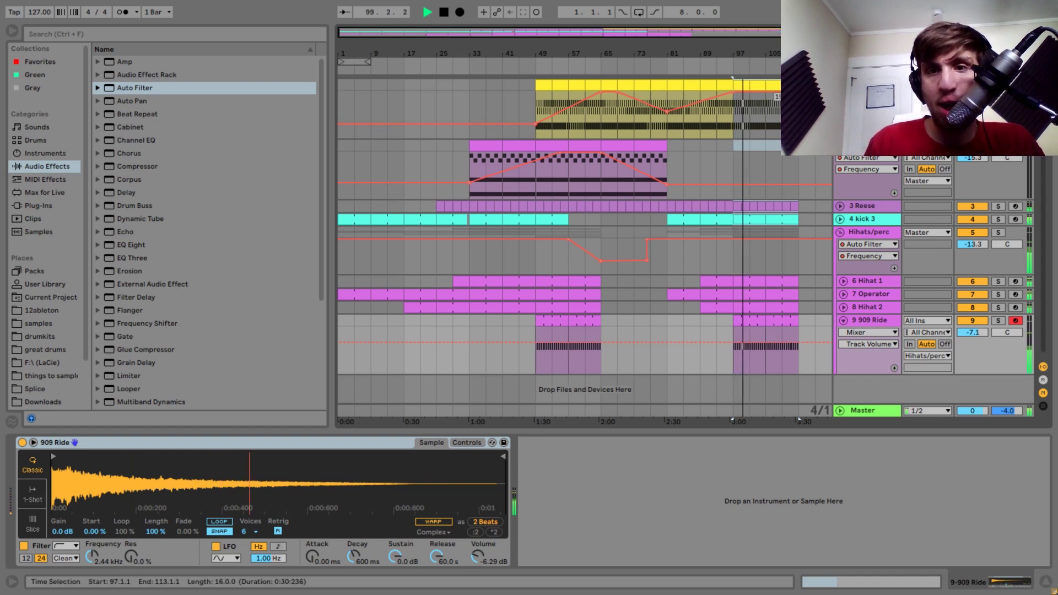
{"action": "left_click_drag", "start_coordinate": [799, 92], "coordinate": [799, 110]}
{"action": "key", "text": "space"}
- Insert a MIDI track below 1 Lead and load String.wav onto it by searching the Tutorial Files for "string"
{"action": "key", "text": "ctrl+shift+t"}
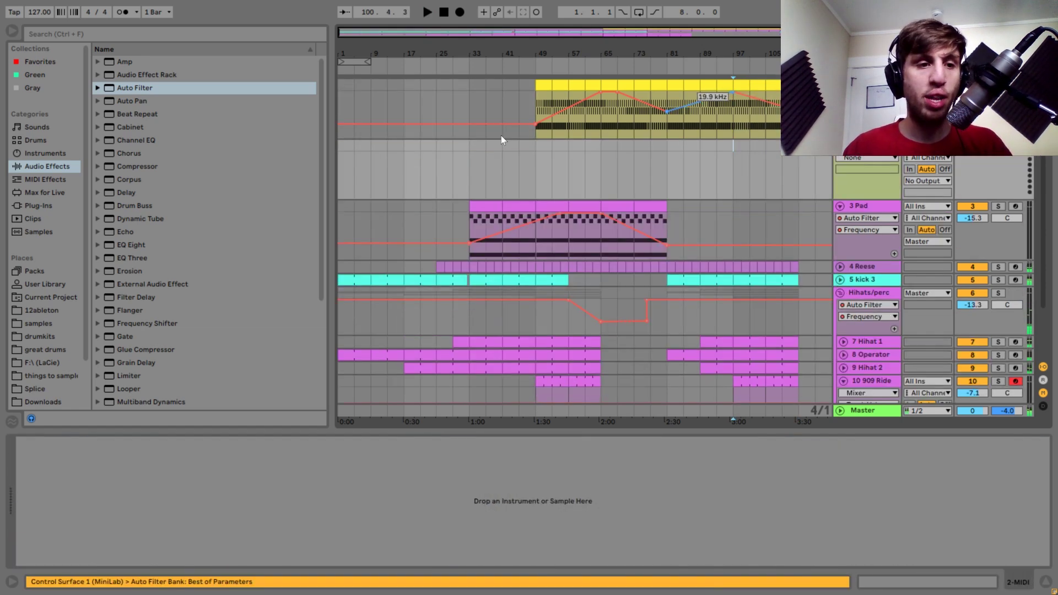
{"action": "scroll", "coordinate": [88, 396], "scroll_direction": "down", "scroll_amount": 2}
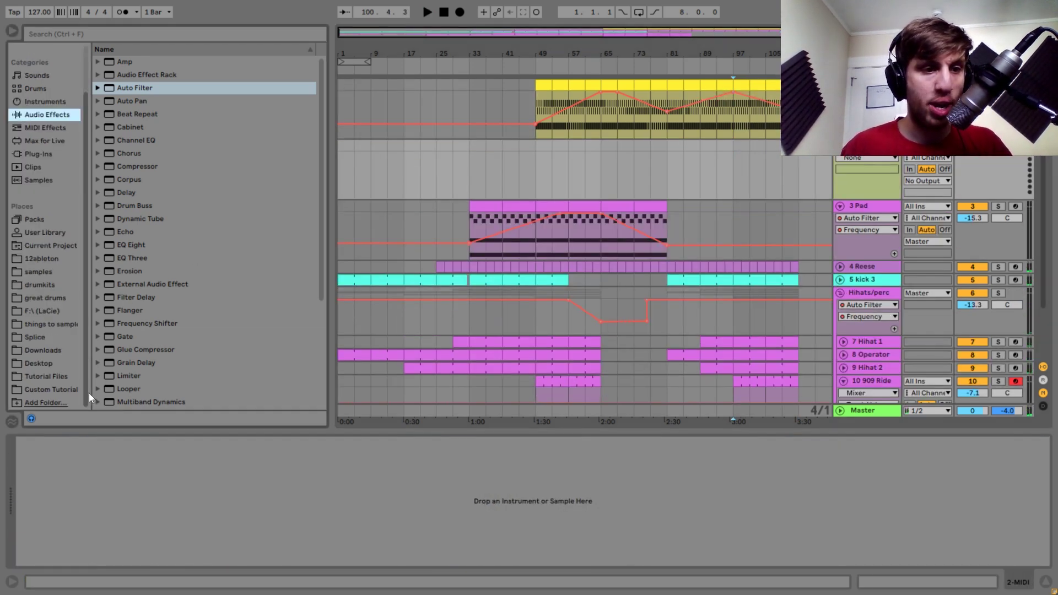
{"action": "left_click", "coordinate": [41, 376]}
{"action": "left_click", "coordinate": [133, 33]}
{"action": "type", "text": "string"}
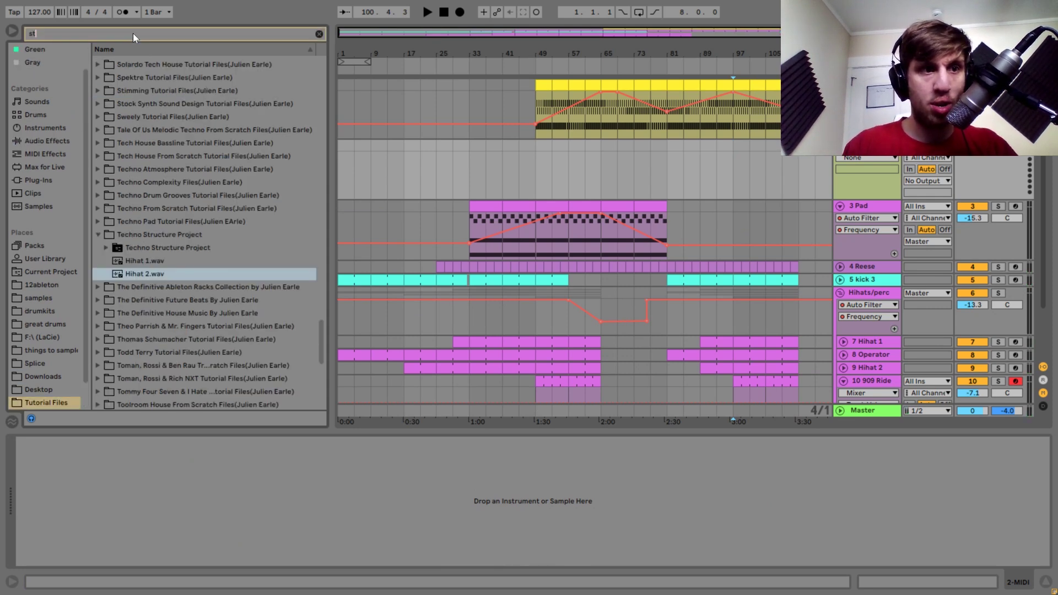
{"action": "key", "text": "Down"}
{"action": "key", "text": "Down"}
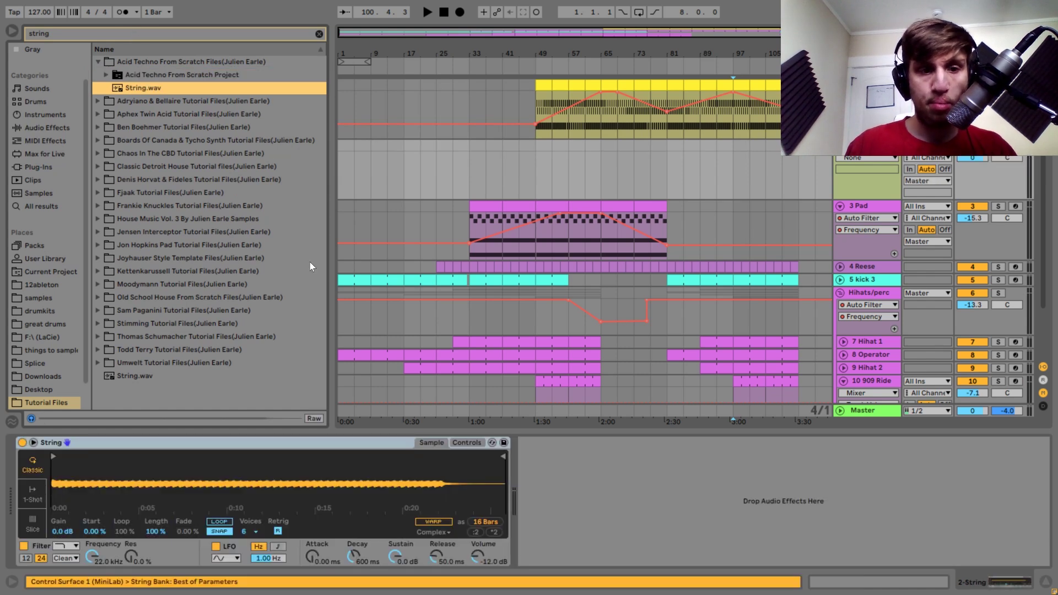
- Set the String sample's start to 19.5 %, its length to 50.0 % and its loop fade to 46.1 %
{"action": "left_click_drag", "start_coordinate": [156, 531], "coordinate": [156, 549]}
{"action": "left_click_drag", "start_coordinate": [95, 532], "coordinate": [94, 554]}
{"action": "left_click_drag", "start_coordinate": [184, 536], "coordinate": [183, 513]}
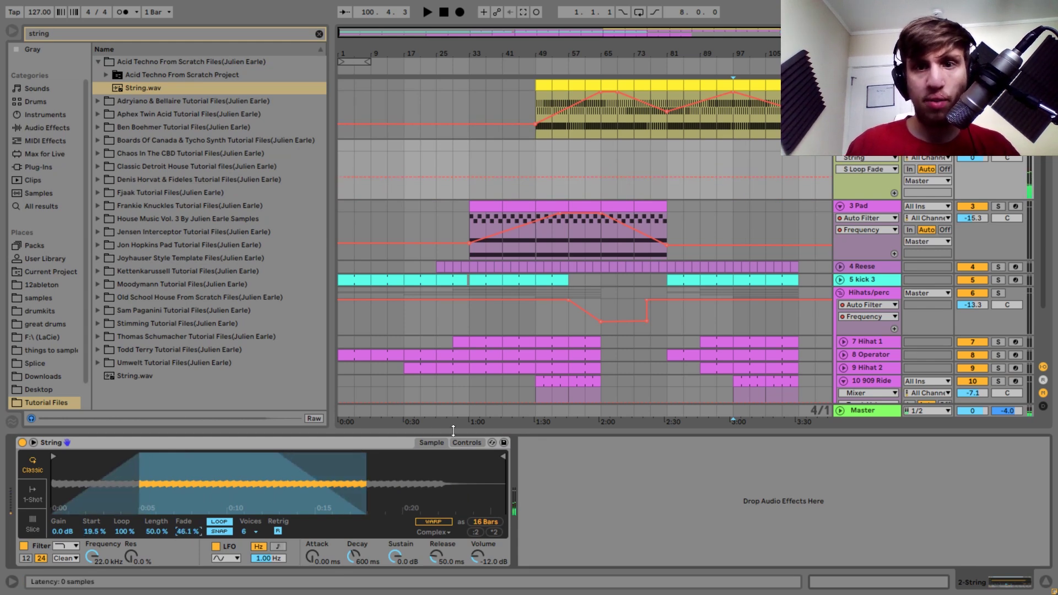
- Create a MIDI clip on the String track at bars 97–113 with one F#4 note sustained over all 16 bars
{"action": "left_click_drag", "start_coordinate": [749, 143], "coordinate": [751, 144]}
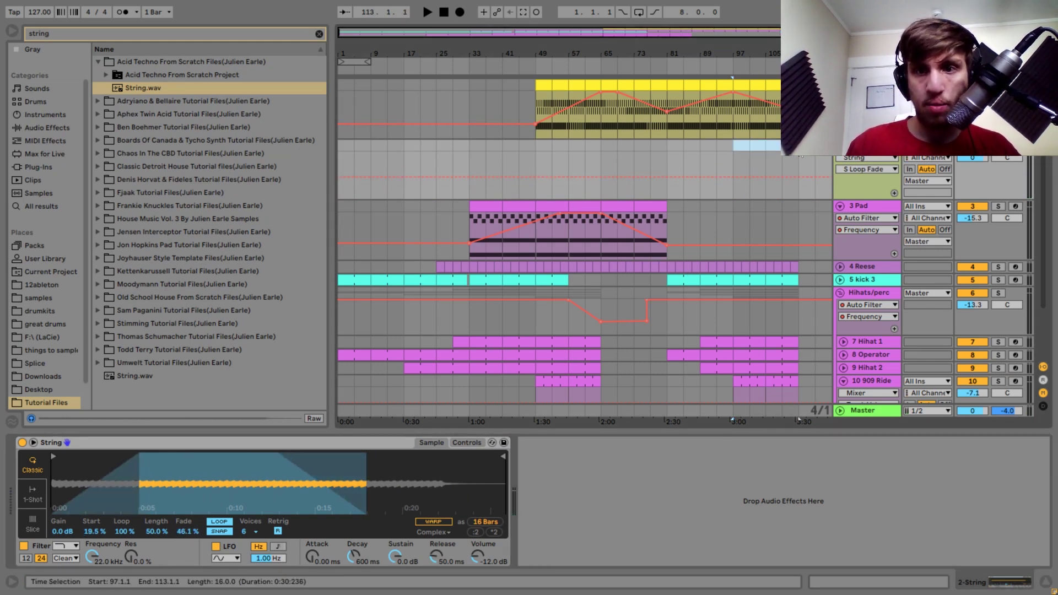
{"action": "key", "text": "ctrl+shift+m"}
{"action": "double_click", "coordinate": [206, 437]}
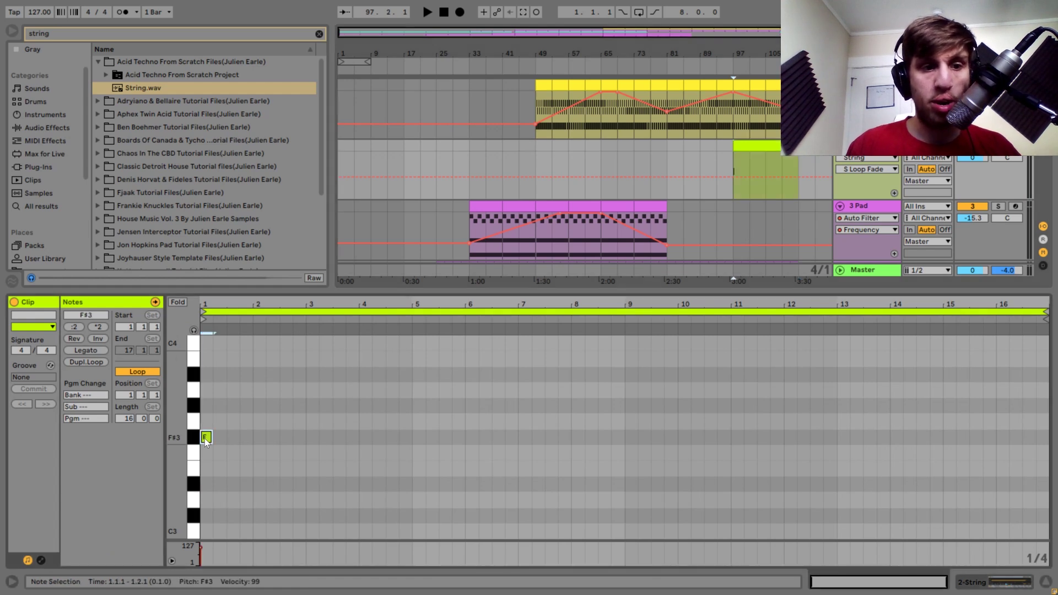
{"action": "key", "text": "shift+Up"}
{"action": "left_click", "coordinate": [76, 352]}
- Copy the Auto Pan from 1 Lead to the String track and lower the String volume to about -5.3 dB during playback
{"action": "key", "text": "space"}
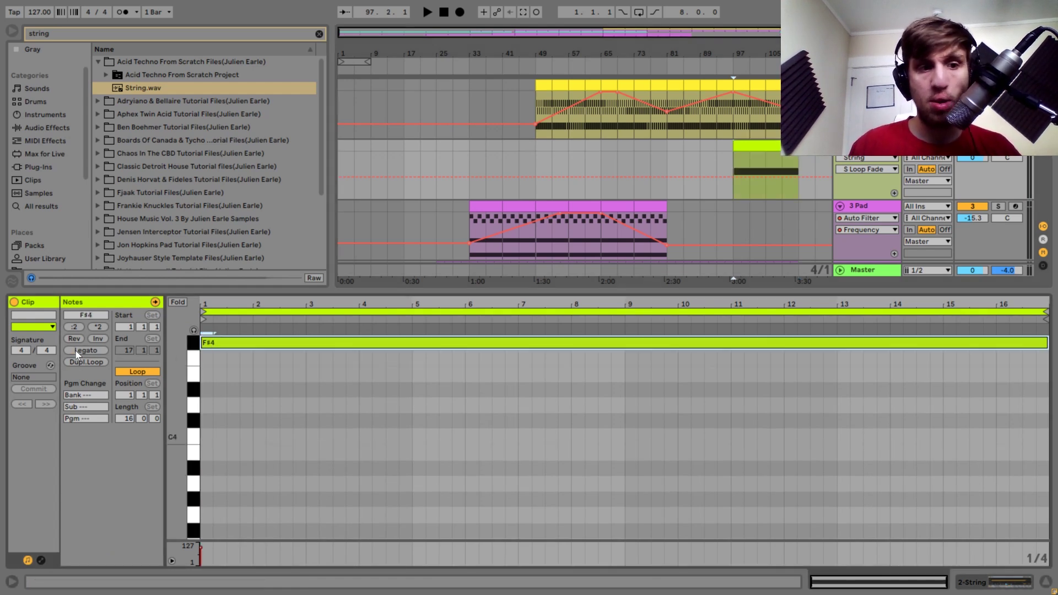
{"action": "key", "text": "shift+Tab"}
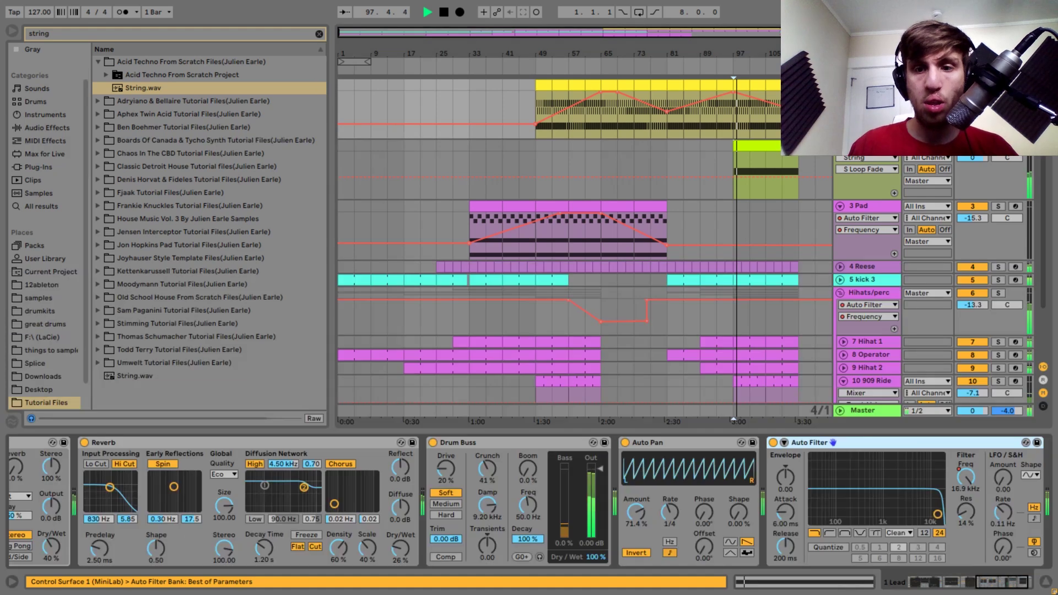
{"action": "left_click", "coordinate": [711, 443]}
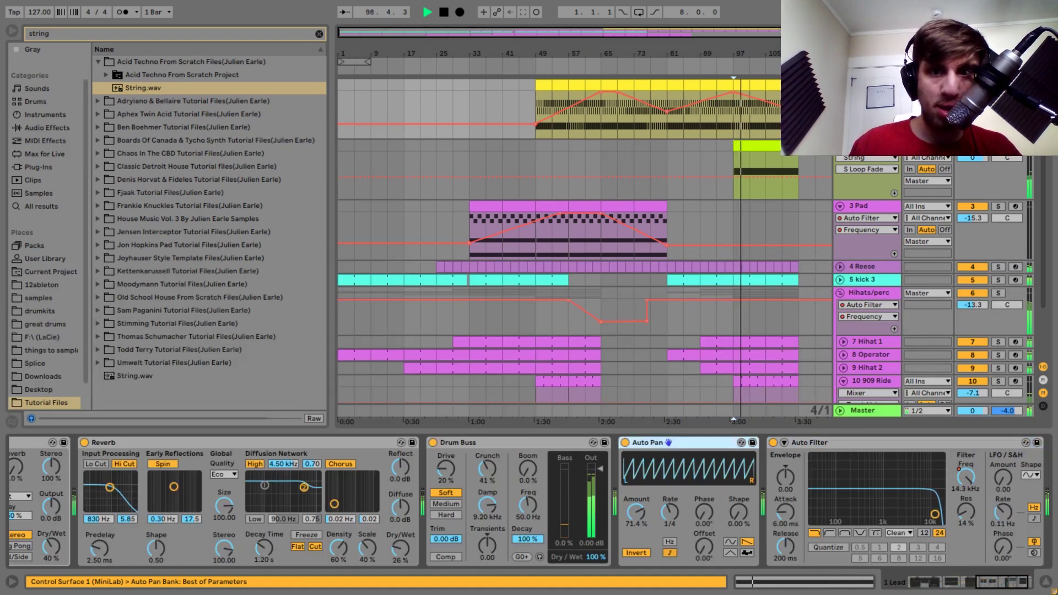
{"action": "left_click", "coordinate": [757, 146]}
{"action": "left_click_drag", "start_coordinate": [973, 159], "coordinate": [973, 170]}
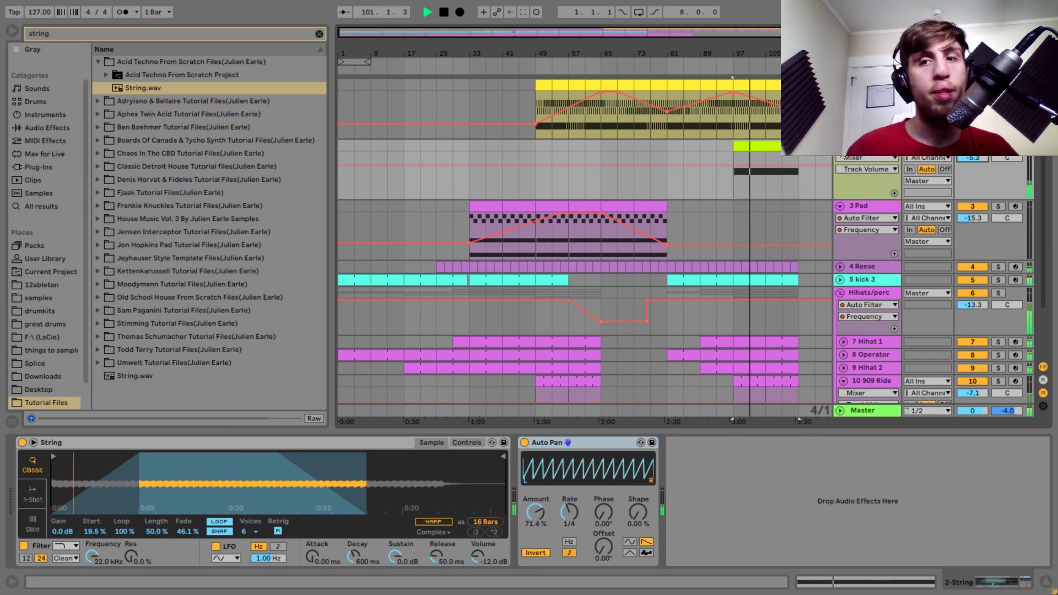
- Fold the String, 1 Lead and 3 Pad tracks and stop playback
{"action": "left_click", "coordinate": [840, 146]}
{"action": "left_click", "coordinate": [840, 86]}
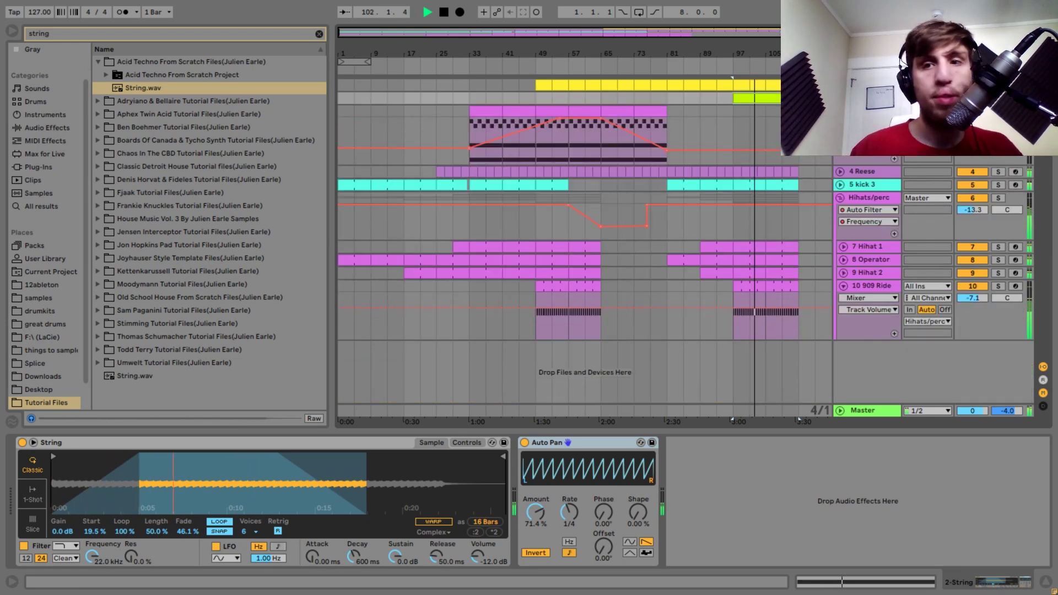
{"action": "left_click", "coordinate": [841, 111]}
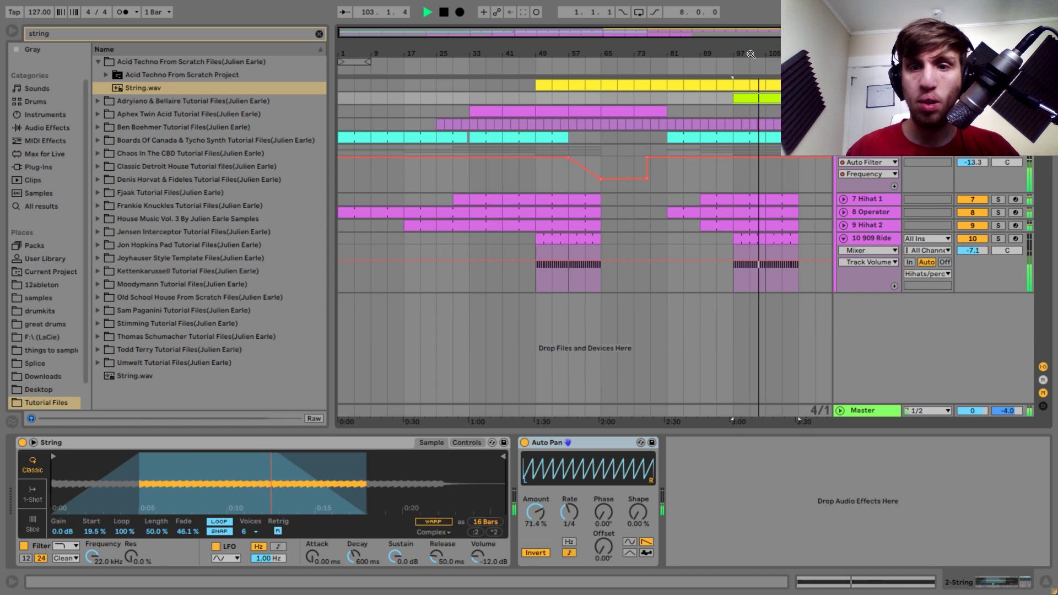
{"action": "key", "text": "space"}
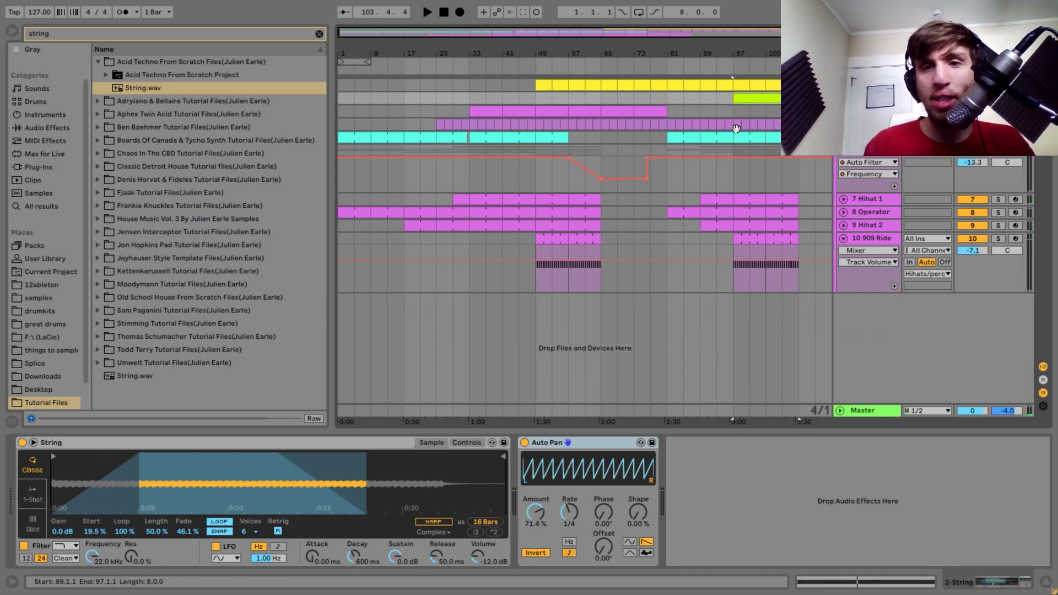
- Duplicate bars 105–113 of all tracks to bars 113–121 and remove the 909 Ride copy
{"action": "left_click_drag", "start_coordinate": [736, 124], "coordinate": [799, 86]}
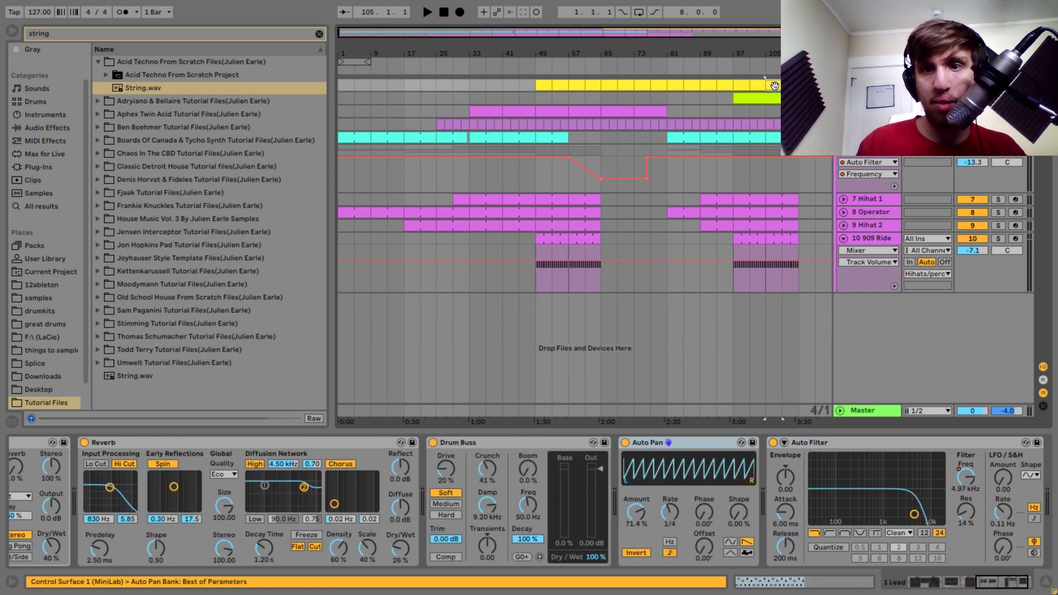
{"action": "left_click_drag", "start_coordinate": [775, 85], "coordinate": [799, 238]}
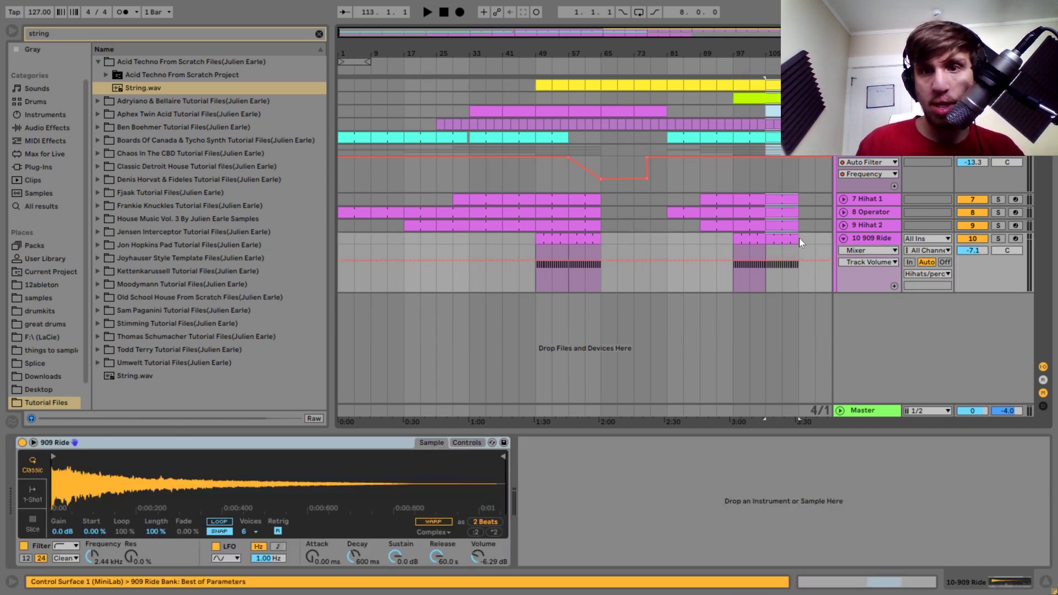
{"action": "key", "text": "ctrl+d"}
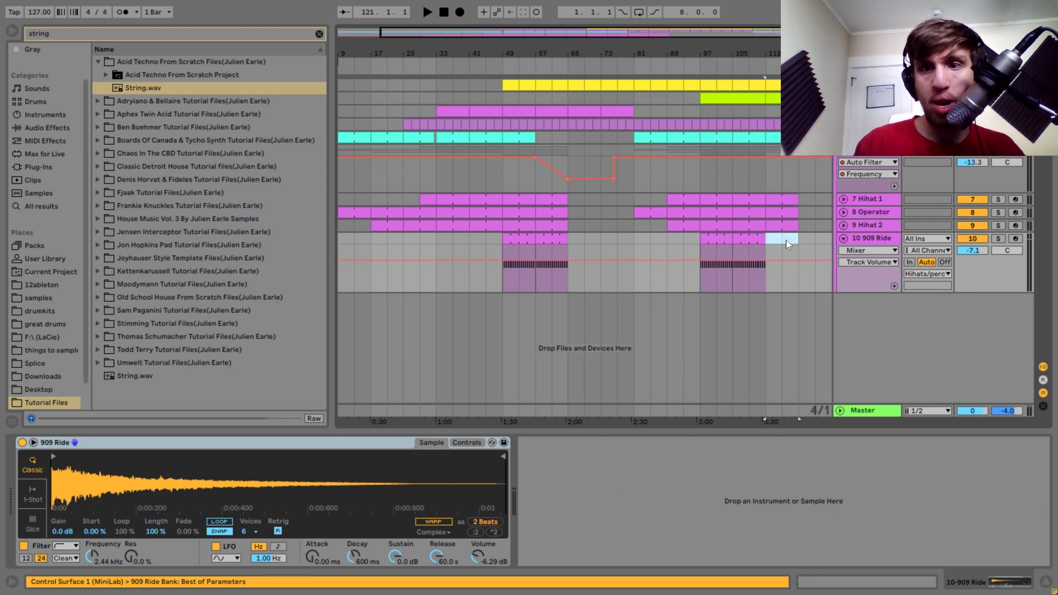
- Automate the kick's Auto Filter on for bars 113–121 and lower the Hihats/perc filter frequency over them from 19.9 kHz to about 483 Hz
{"action": "scroll", "coordinate": [853, 159], "scroll_direction": "up", "scroll_amount": 2}
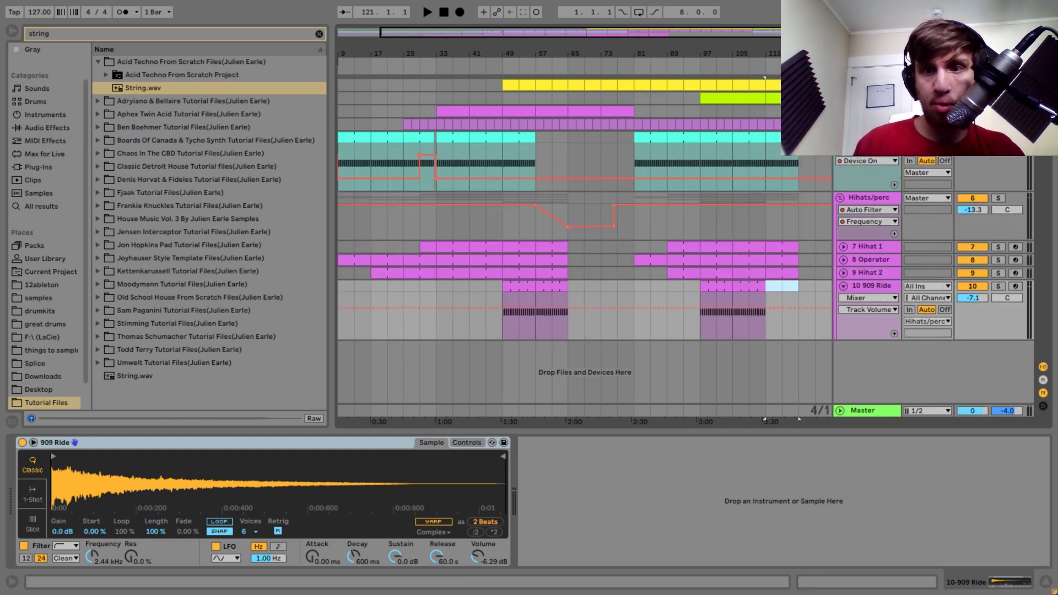
{"action": "left_click", "coordinate": [769, 161]}
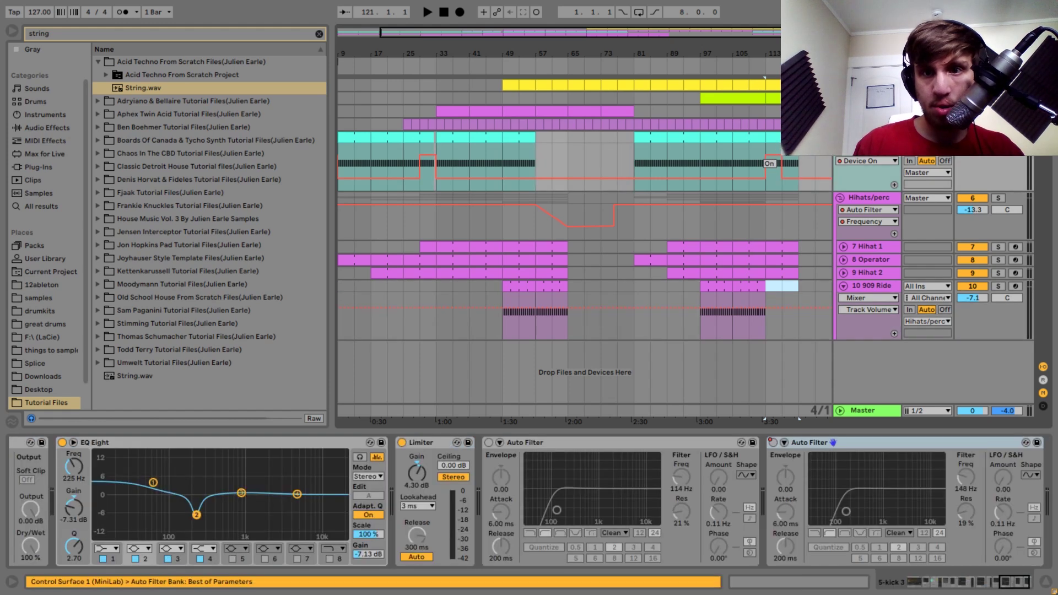
{"action": "right_click", "coordinate": [769, 209]}
{"action": "left_click", "coordinate": [767, 195]}
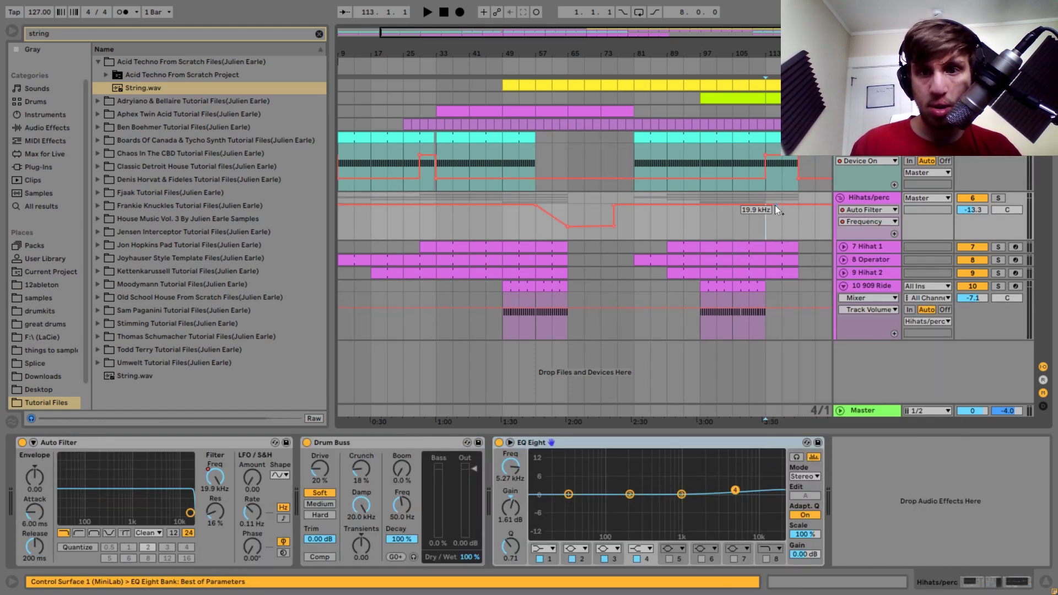
{"action": "left_click_drag", "start_coordinate": [798, 206], "coordinate": [765, 205]}
{"action": "key", "text": "space"}
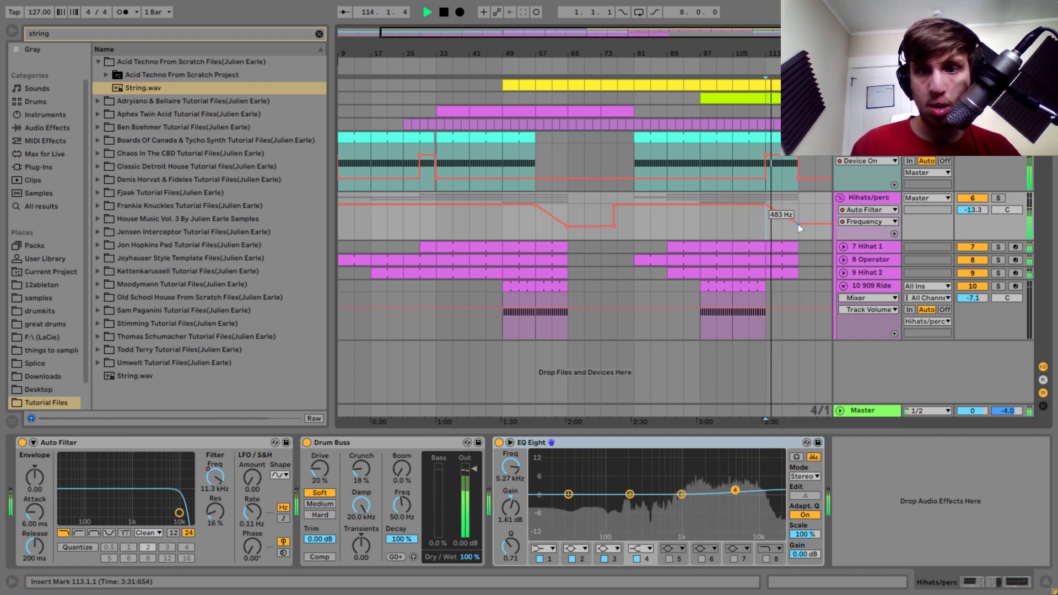
{"action": "left_click", "coordinate": [840, 197]}
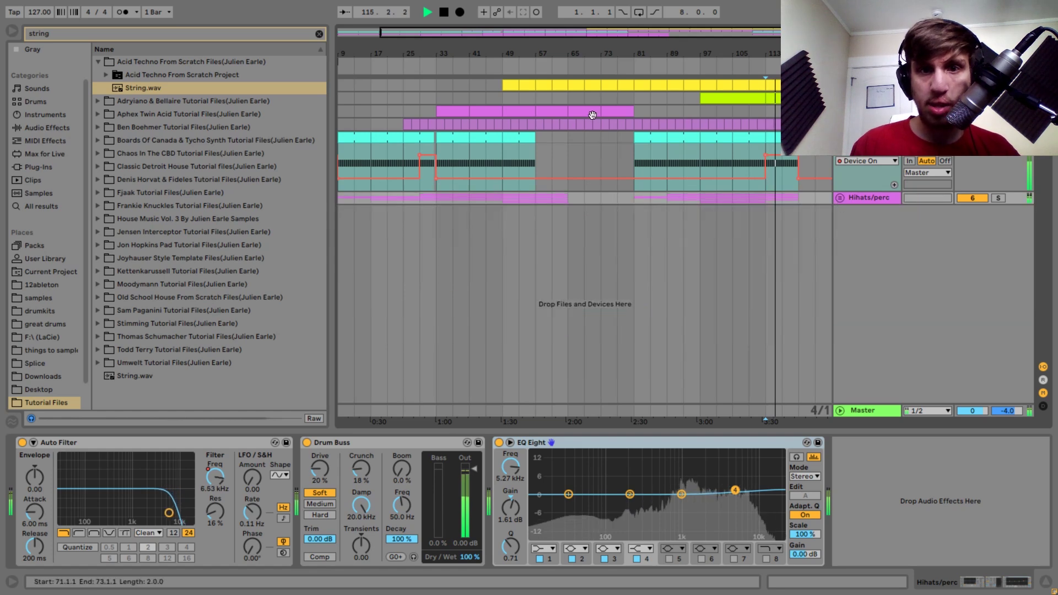
- Copy an eight-bar section of the 3 Pad clips and paste it twice to fill bars 105–121
{"action": "left_click", "coordinate": [588, 110]}
{"action": "key", "text": "space"}
{"action": "left_click", "coordinate": [734, 110]}
{"action": "key", "text": "ctrl+v"}
{"action": "key", "text": "ctrl+v"}
- Ramp the 3 Pad Auto Filter frequency up from bar 105 to 19.9 kHz at bar 121 and play it back
{"action": "left_click", "coordinate": [840, 112]}
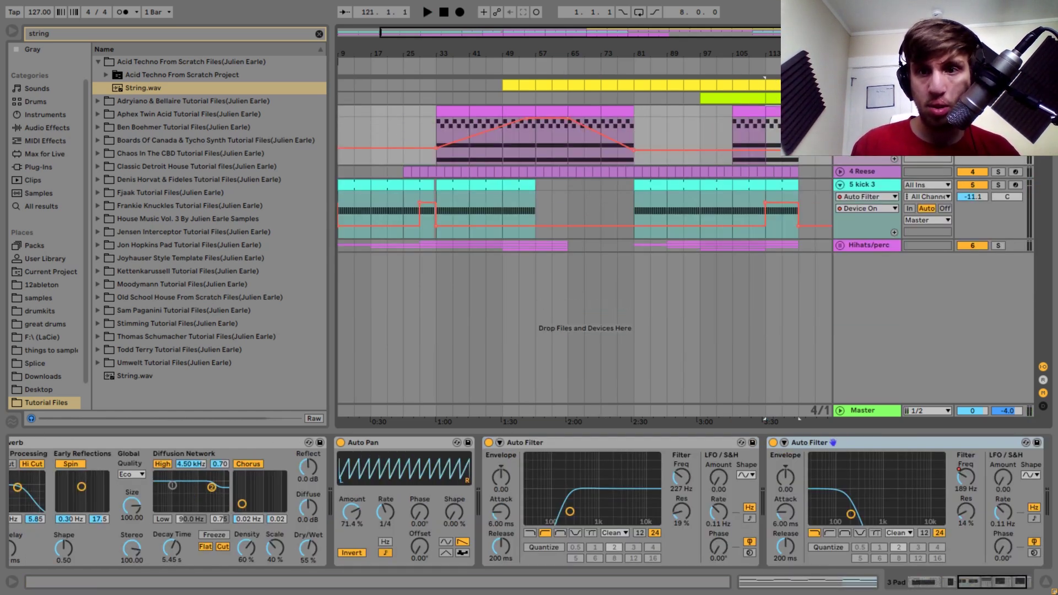
{"action": "left_click", "coordinate": [730, 151]}
{"action": "left_click_drag", "start_coordinate": [798, 150], "coordinate": [799, 117]}
{"action": "key", "text": "space"}
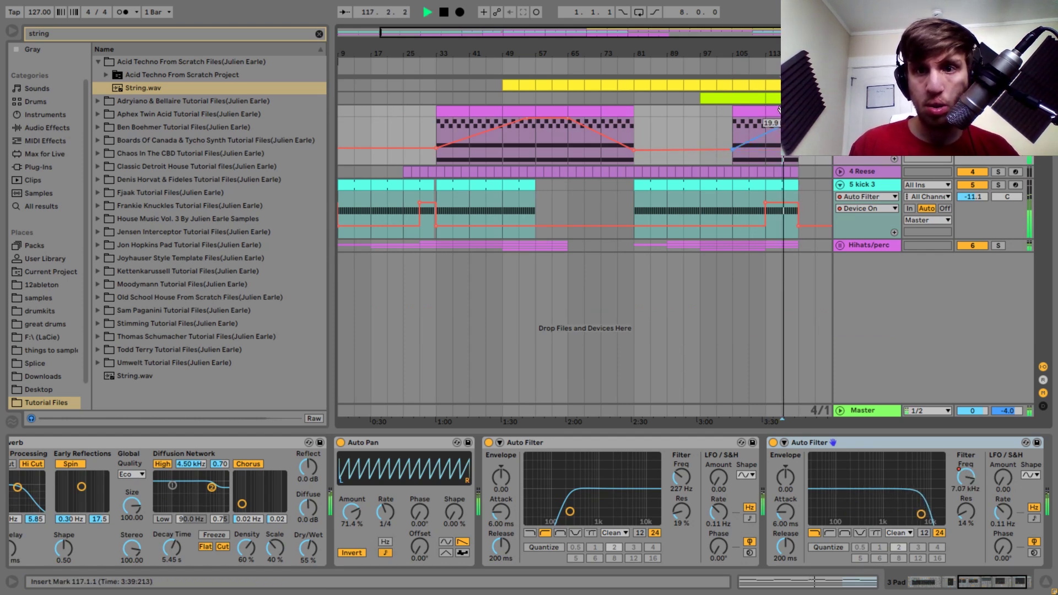
- Duplicate the 3 Pad and 4 Reese clips from bars 105–121 to bars 121–137
{"action": "left_click", "coordinate": [738, 82]}
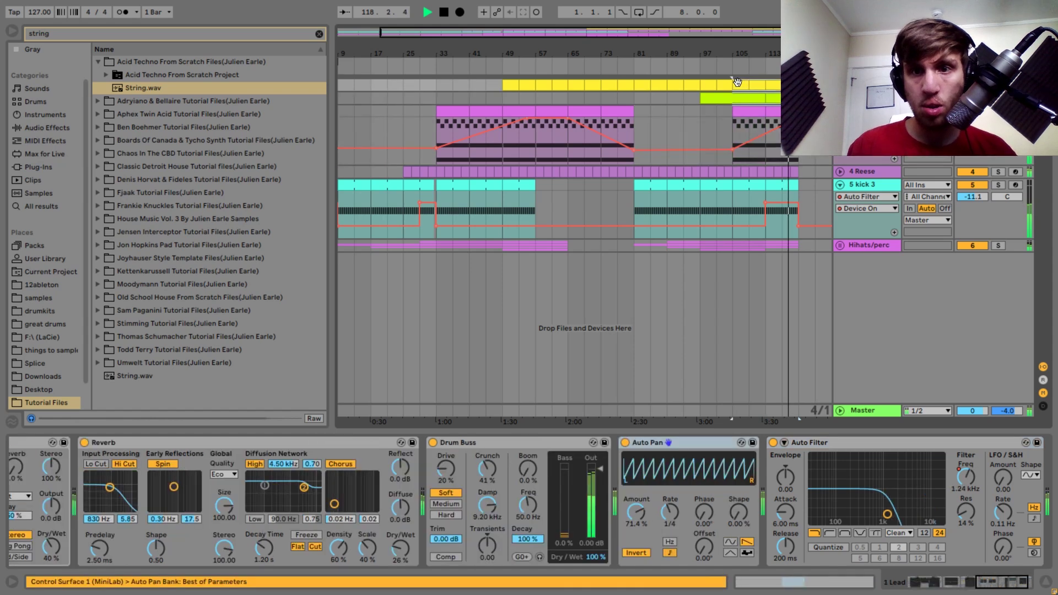
{"action": "left_click", "coordinate": [737, 173]}
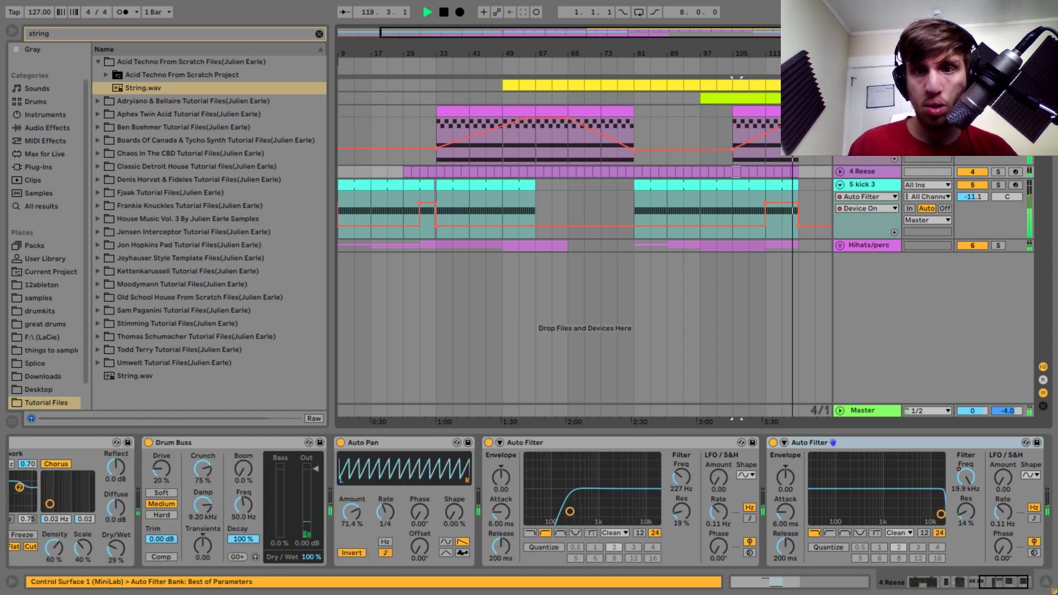
{"action": "left_click", "coordinate": [780, 110], "text": "shift"}
{"action": "key", "text": "ctrl+d"}
- Duplicate the 16-bar String clip up to bar 145 and consolidate bars 97–145 into one clip
{"action": "left_click", "coordinate": [698, 99]}
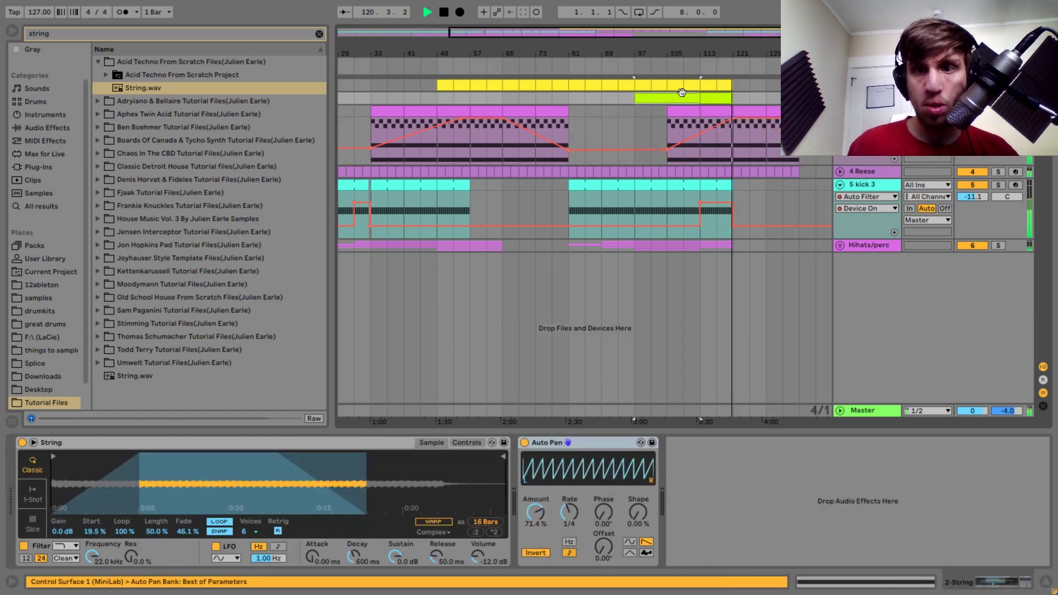
{"action": "key", "text": "ctrl+d"}
{"action": "key", "text": "space"}
{"action": "left_click", "coordinate": [840, 99]}
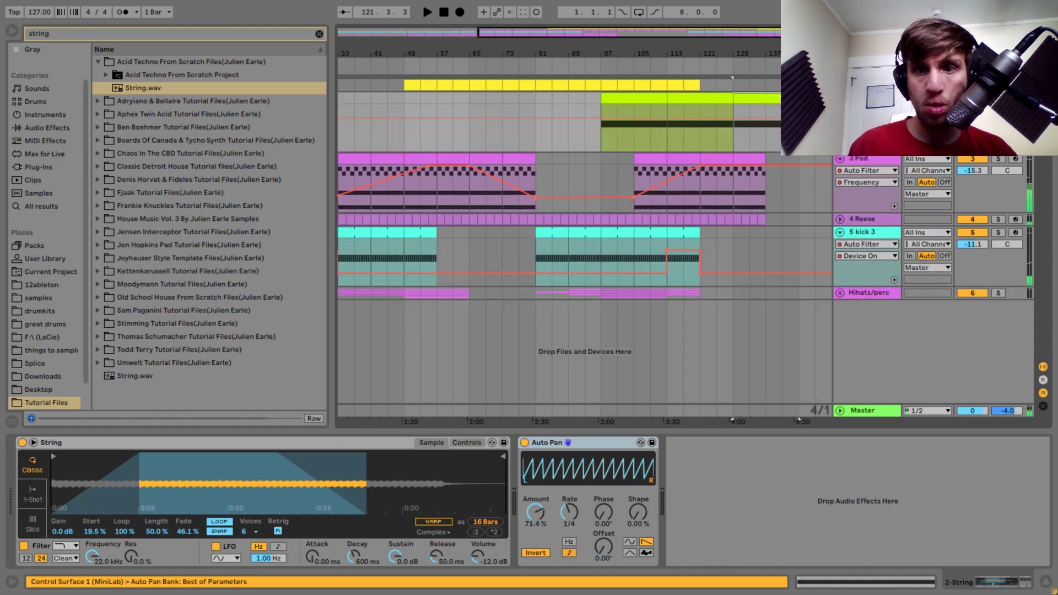
{"action": "left_click", "coordinate": [657, 98]}
{"action": "left_click", "coordinate": [767, 134], "text": "shift"}
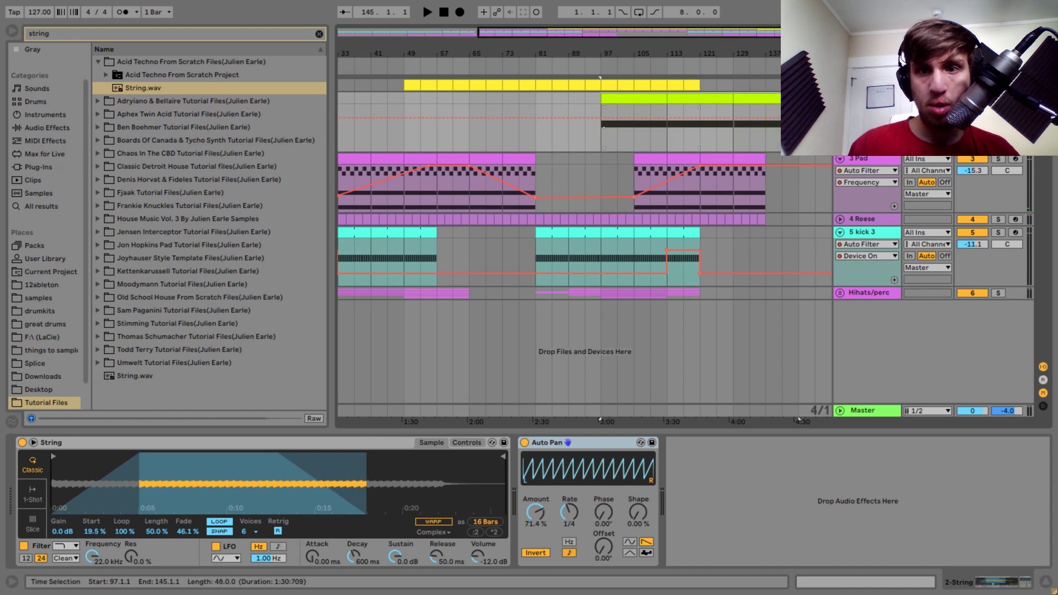
- Lengthen the first F#4 note in the String clip to sustain over all 48 bars, play it and return to the device view
{"action": "double_click", "coordinate": [741, 100]}
{"action": "left_click", "coordinate": [447, 344]}
{"action": "key", "text": "shift+Right"}
{"action": "key", "text": "shift+Right"}
{"action": "key", "text": "shift+Right"}
{"action": "key", "text": "shift+Right"}
{"action": "key", "text": "shift+Right"}
{"action": "key", "text": "shift+Right"}
{"action": "key", "text": "shift+Right"}
{"action": "key", "text": "shift+Right"}
{"action": "key", "text": "shift+Right"}
{"action": "key", "text": "shift+Right"}
{"action": "key", "text": "shift+Right"}
{"action": "key", "text": "shift+Right"}
{"action": "key", "text": "shift+Right"}
{"action": "key", "text": "shift+Right"}
{"action": "key", "text": "shift+Right"}
{"action": "key", "text": "shift+Right"}
{"action": "key", "text": "shift+Right"}
{"action": "key", "text": "shift+Right"}
{"action": "key", "text": "shift+Right"}
{"action": "key", "text": "shift+Right"}
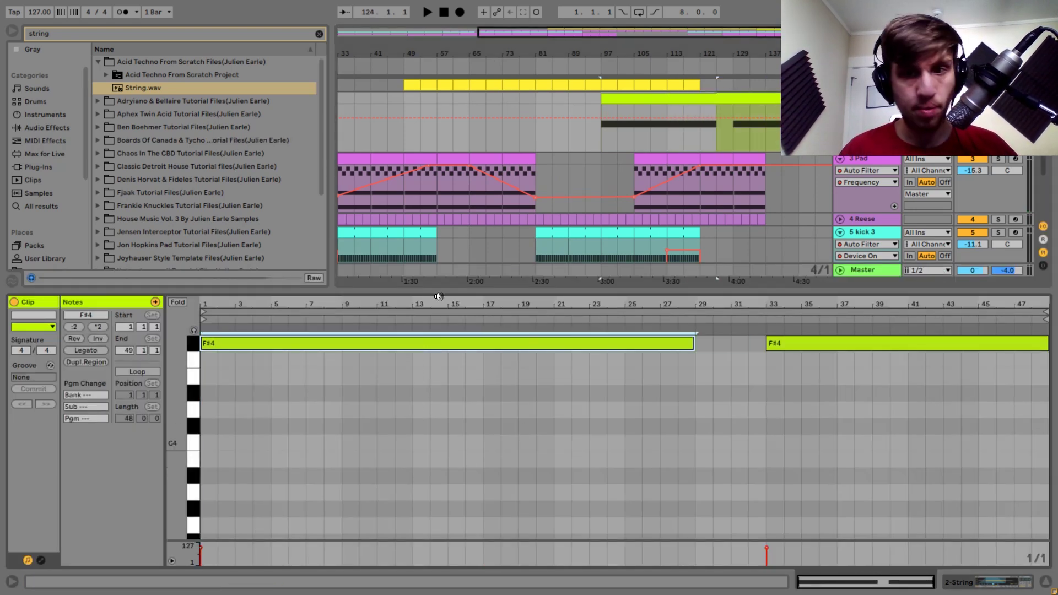
{"action": "key", "text": "space"}
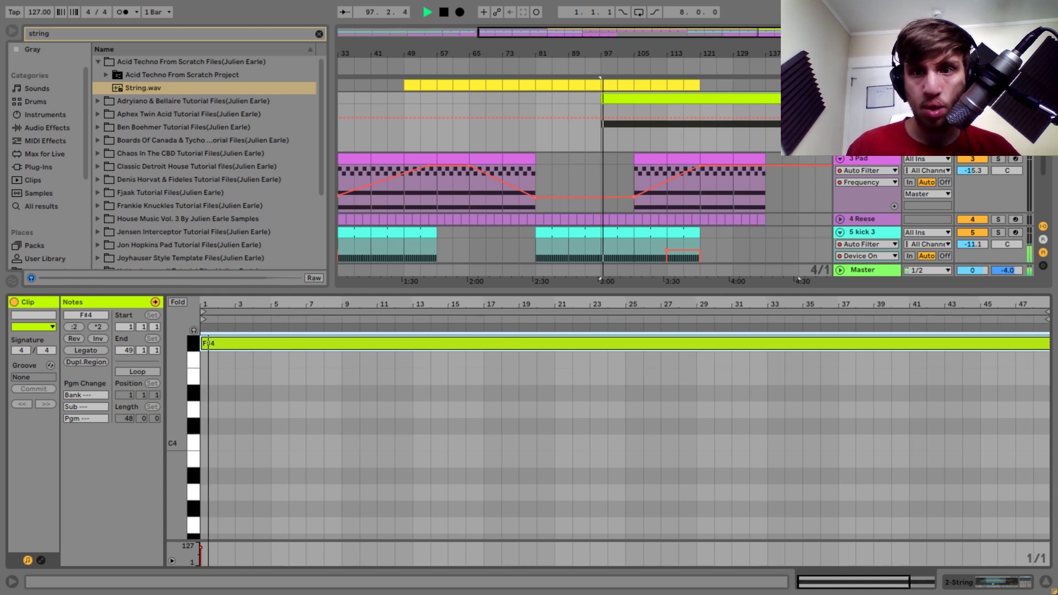
{"action": "key", "text": "shift+Tab"}
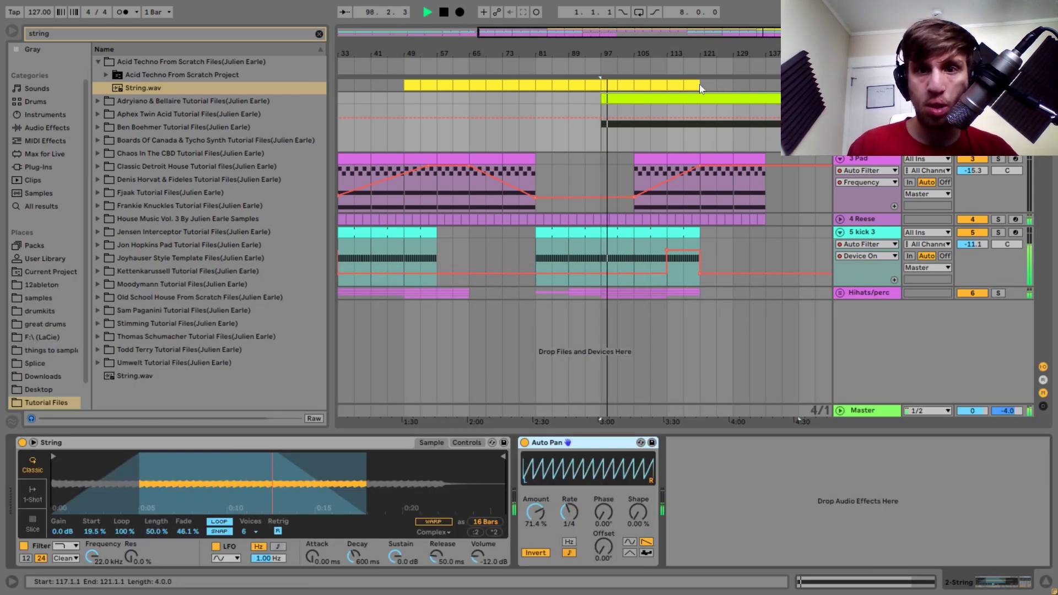
- Extend the 1 Lead clips to bar 129 and lower the lead's filter frequency automation to about 155 Hz near that bar
{"action": "left_click", "coordinate": [685, 135]}
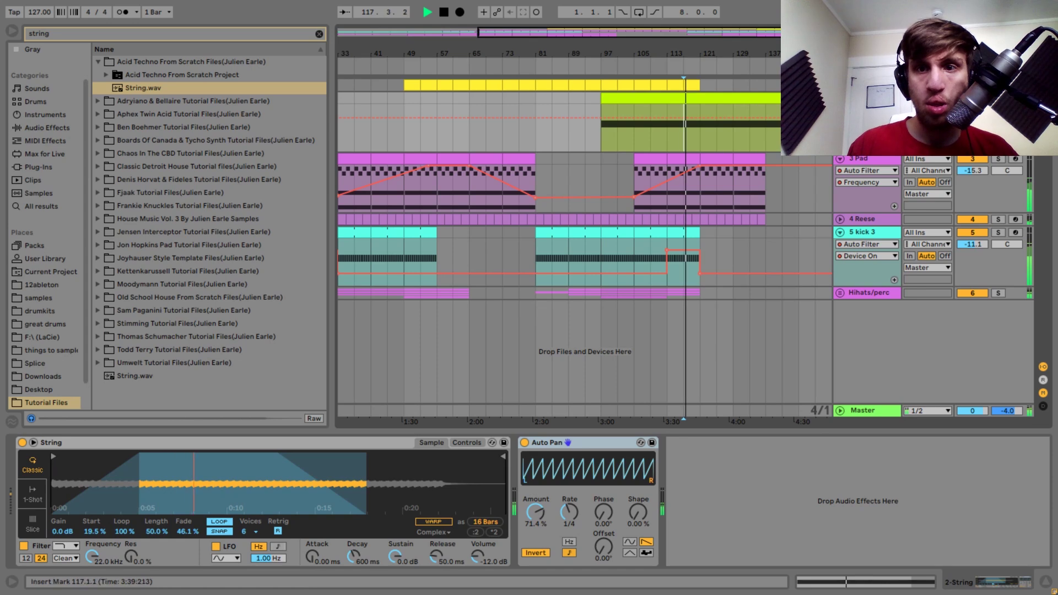
{"action": "left_click", "coordinate": [840, 85]}
{"action": "left_click_drag", "start_coordinate": [700, 119], "coordinate": [733, 85]}
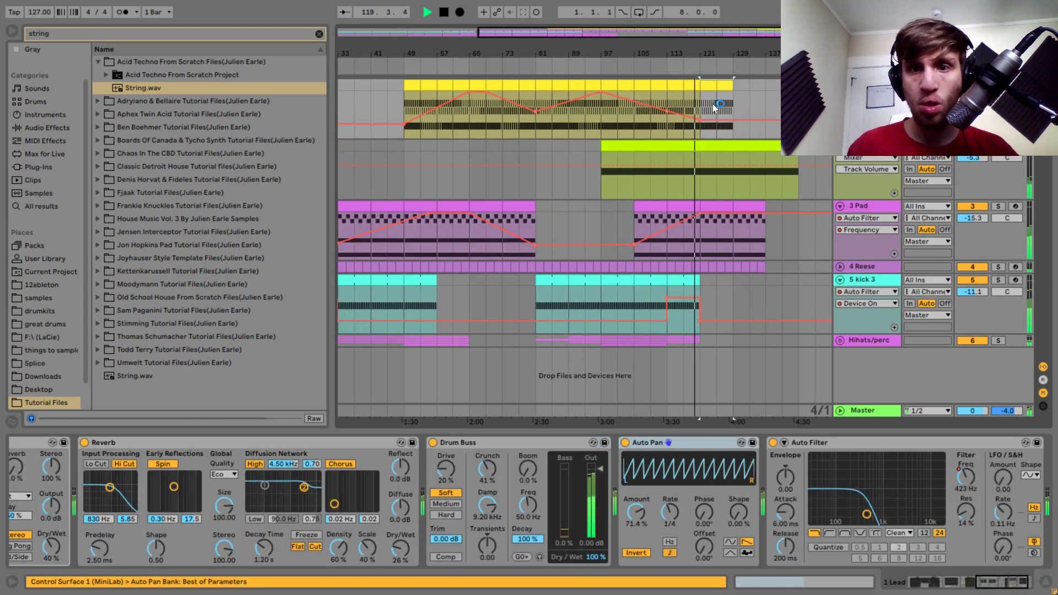
{"action": "left_click_drag", "start_coordinate": [732, 122], "coordinate": [724, 127]}
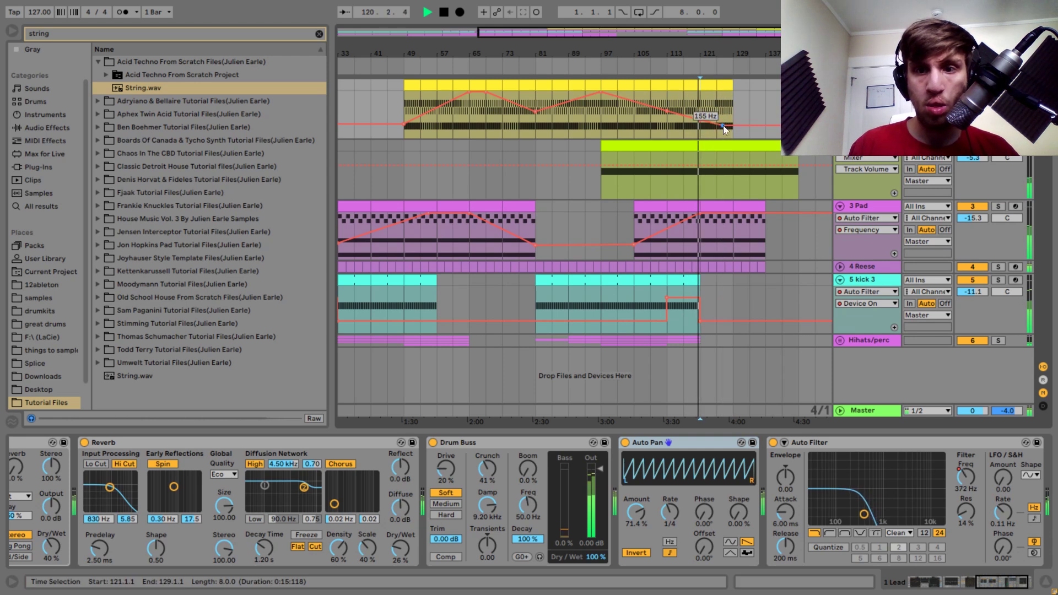
- Extend the filter-on automation of the 5 kick 3 track to bar 125
{"action": "left_click", "coordinate": [713, 312]}
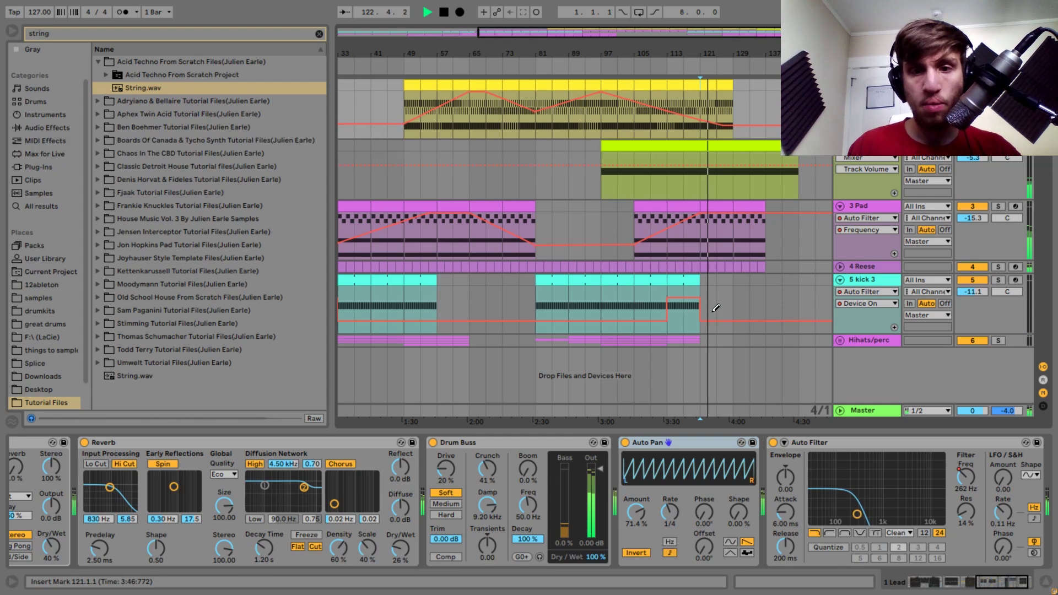
{"action": "left_click", "coordinate": [710, 296]}
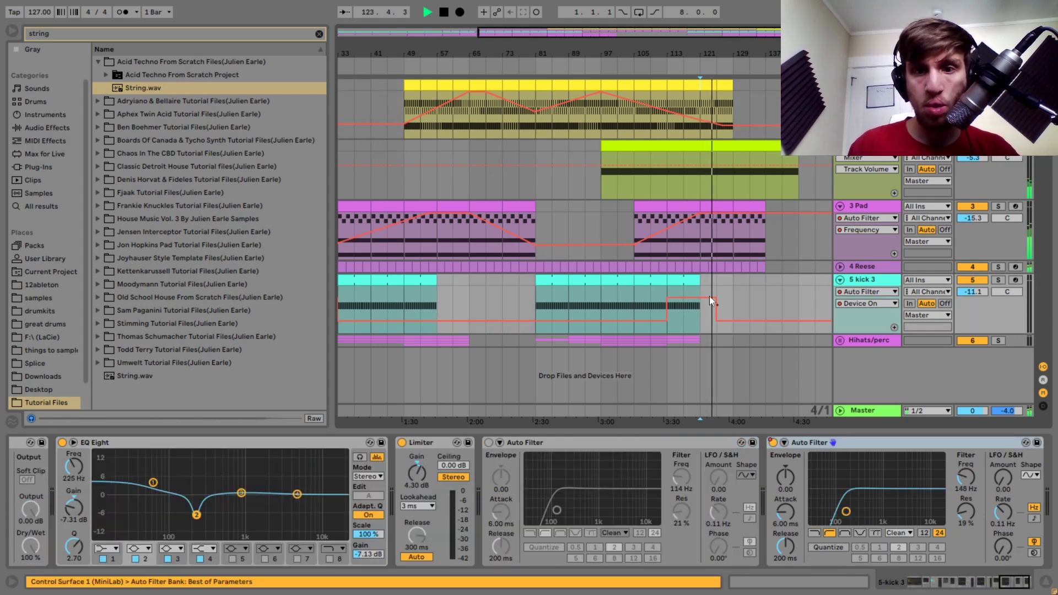
- Extend the 1 Lead clips to bar 145, with the filter automation dipping to about 70 Hz at bar 129 and rising from there
{"action": "left_click_drag", "start_coordinate": [733, 127], "coordinate": [773, 99]}
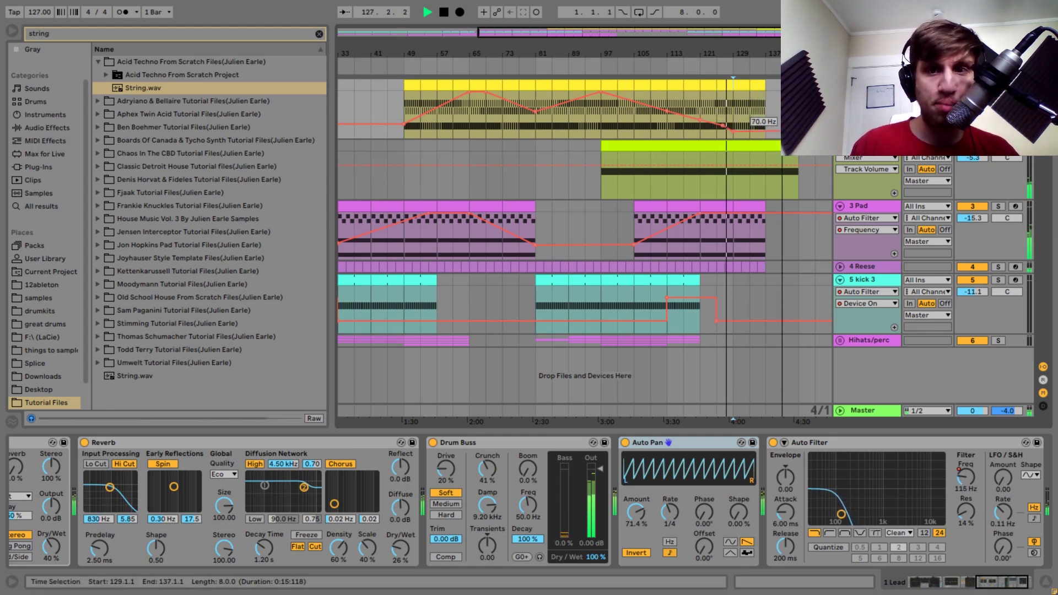
{"action": "left_click", "coordinate": [753, 85]}
{"action": "left_click", "coordinate": [740, 86], "text": "shift"}
{"action": "key", "text": "ctrl+d"}
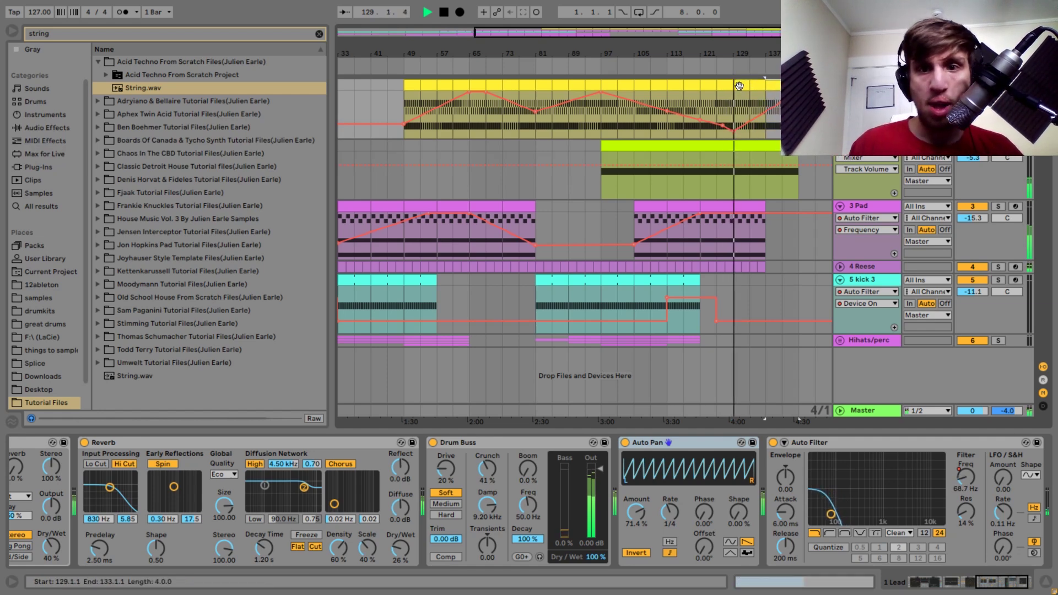
- Duplicate the 3 Pad clips to bar 145 and ramp the filter down from 19.9 kHz at bar 129 to about 508 Hz at bar 145
{"action": "left_click", "coordinate": [749, 204]}
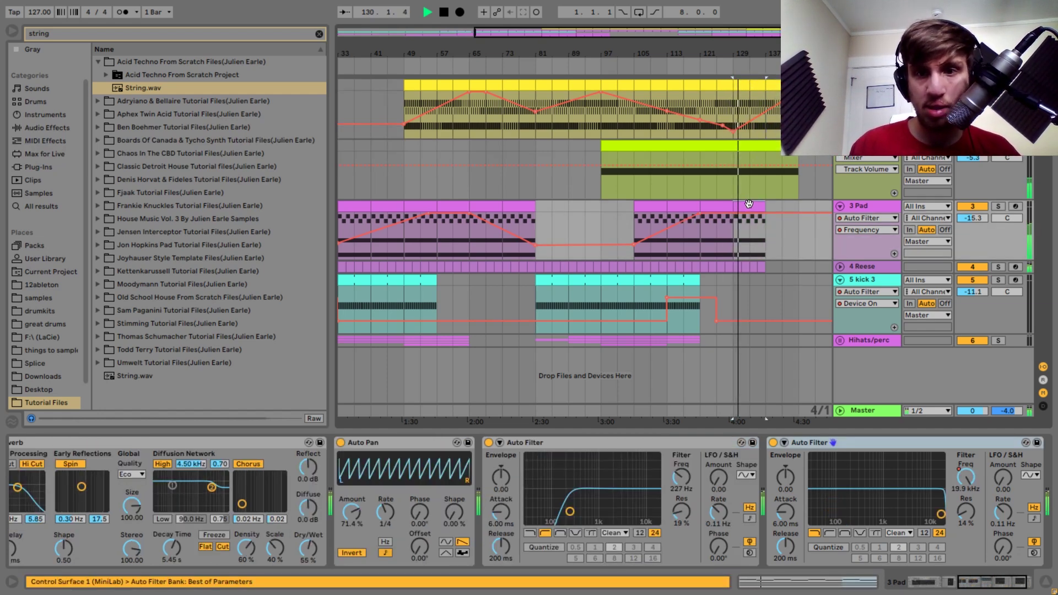
{"action": "key", "text": "ctrl+d"}
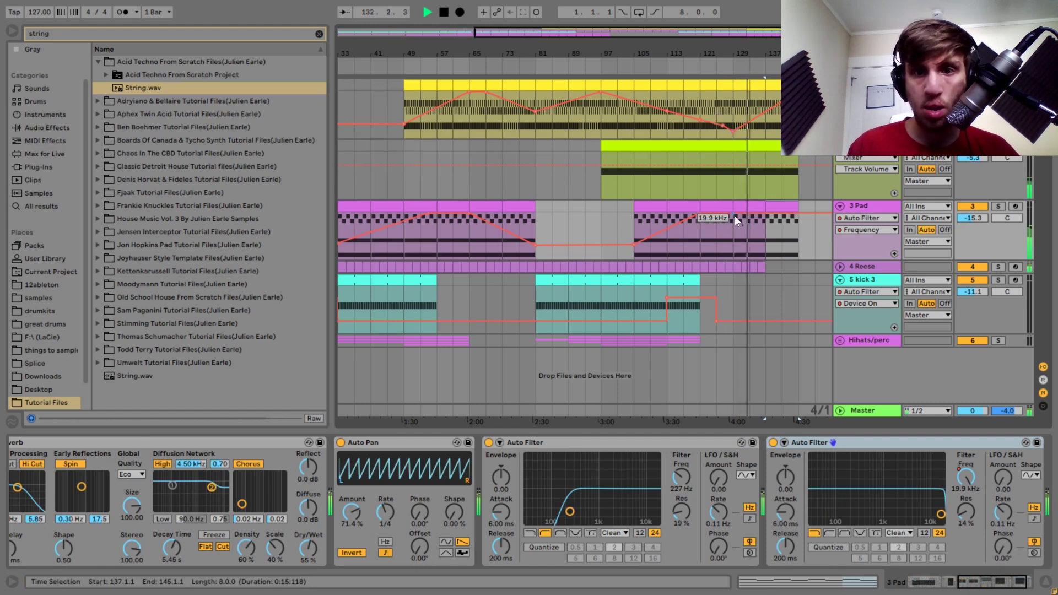
{"action": "left_click_drag", "start_coordinate": [799, 213], "coordinate": [798, 237]}
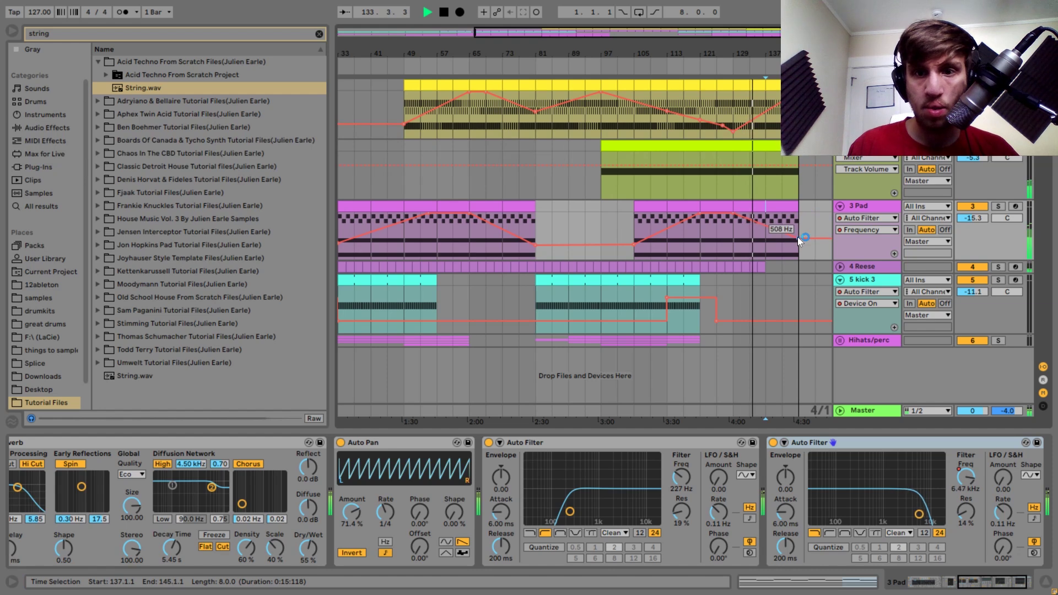
- Duplicate the 4 Reese clips to bars 137–145 and fold the 3 Pad and String tracks
{"action": "left_click", "coordinate": [736, 265]}
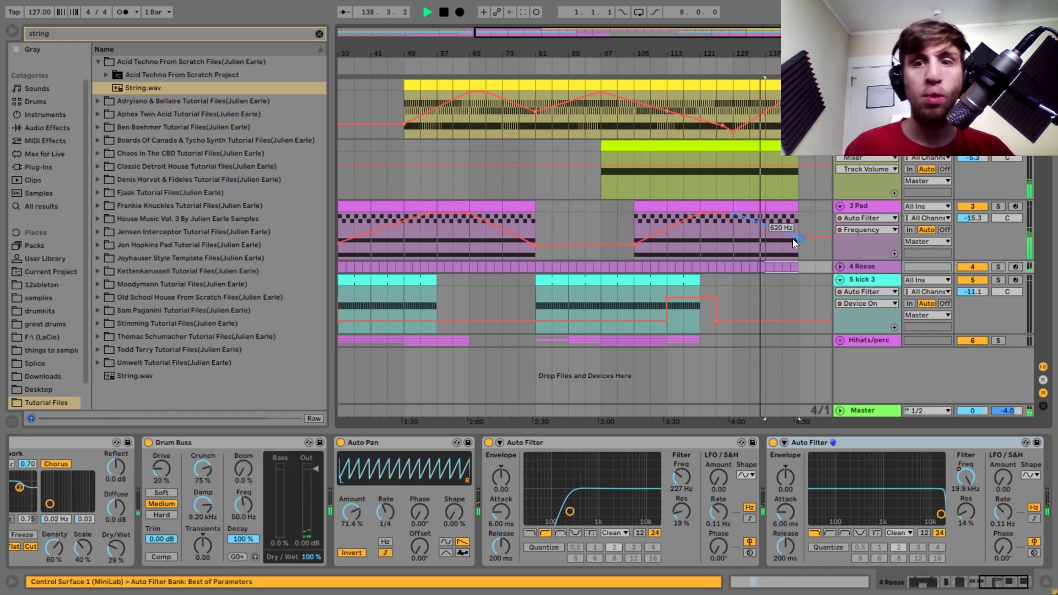
{"action": "left_click", "coordinate": [840, 206]}
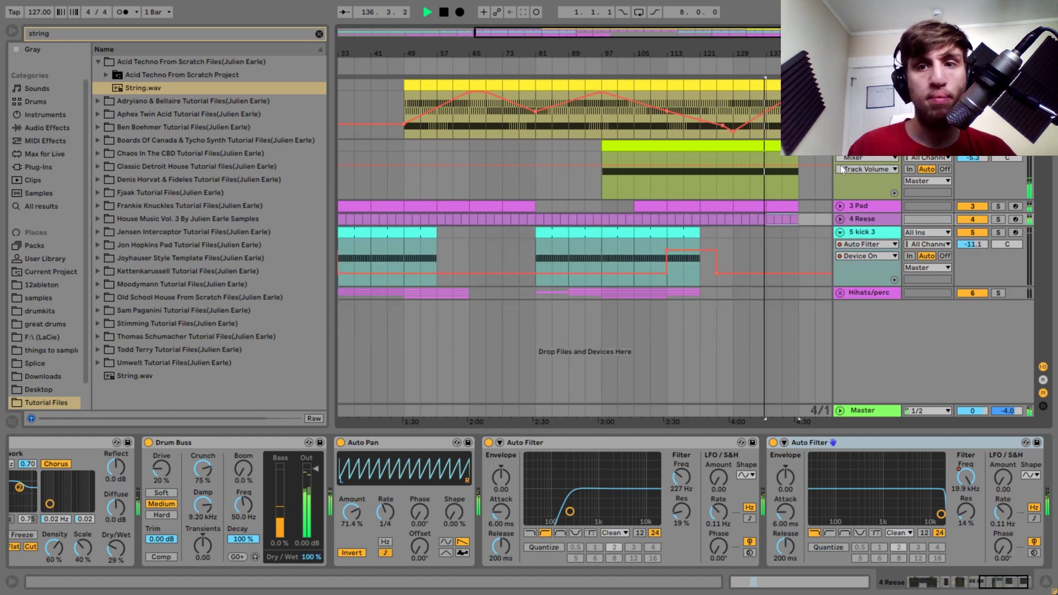
{"action": "left_click", "coordinate": [841, 145]}
- Examine the instruments and effects in the 1 Lead and 3 Pad device chains during playback
{"action": "left_click", "coordinate": [867, 86]}
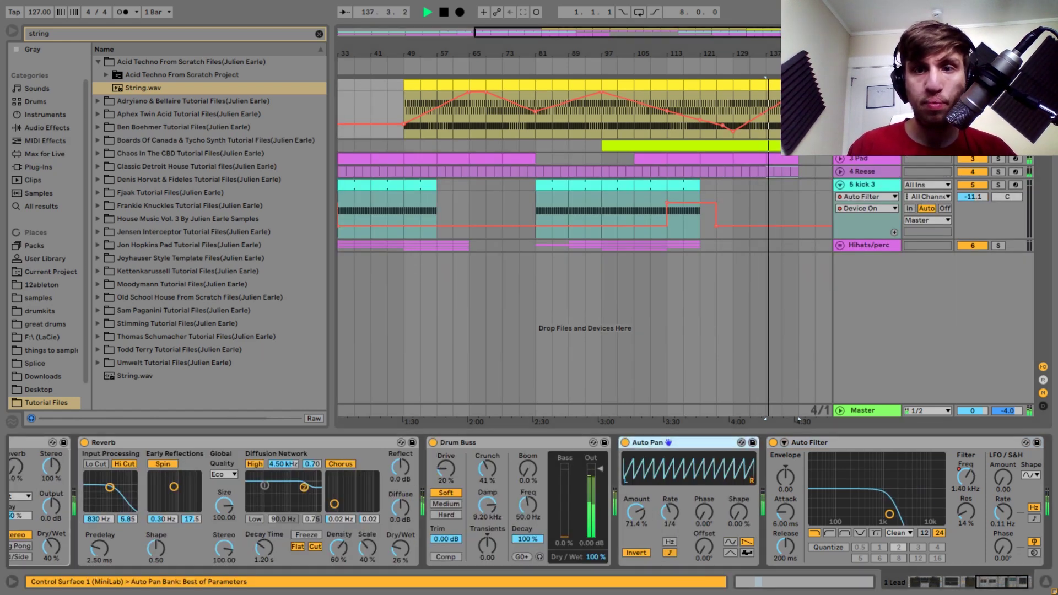
{"action": "left_click", "coordinate": [946, 583]}
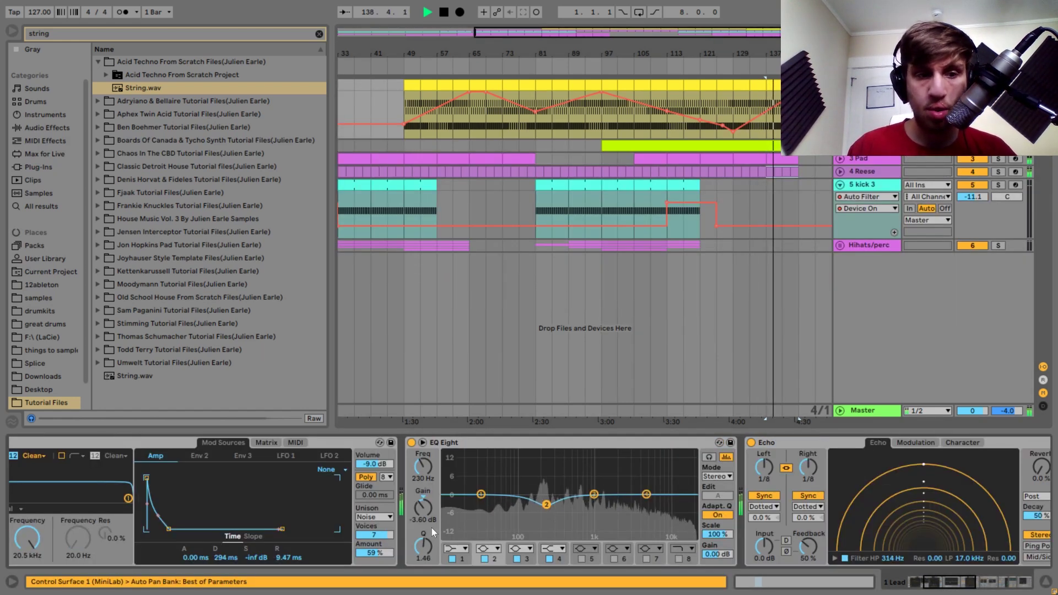
{"action": "left_click_drag", "start_coordinate": [967, 590], "coordinate": [951, 589]}
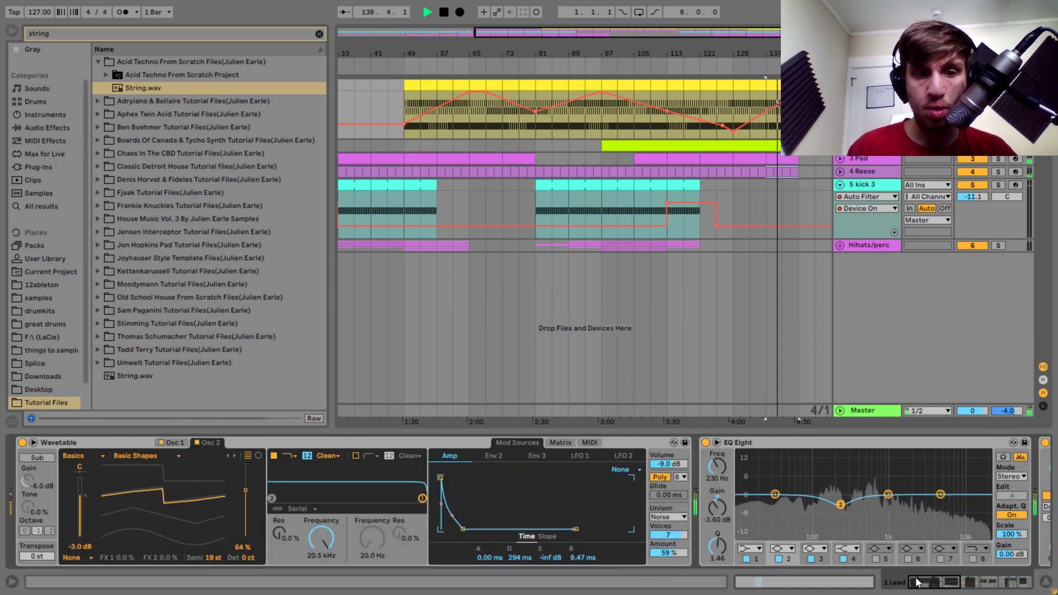
{"action": "left_click", "coordinate": [859, 157]}
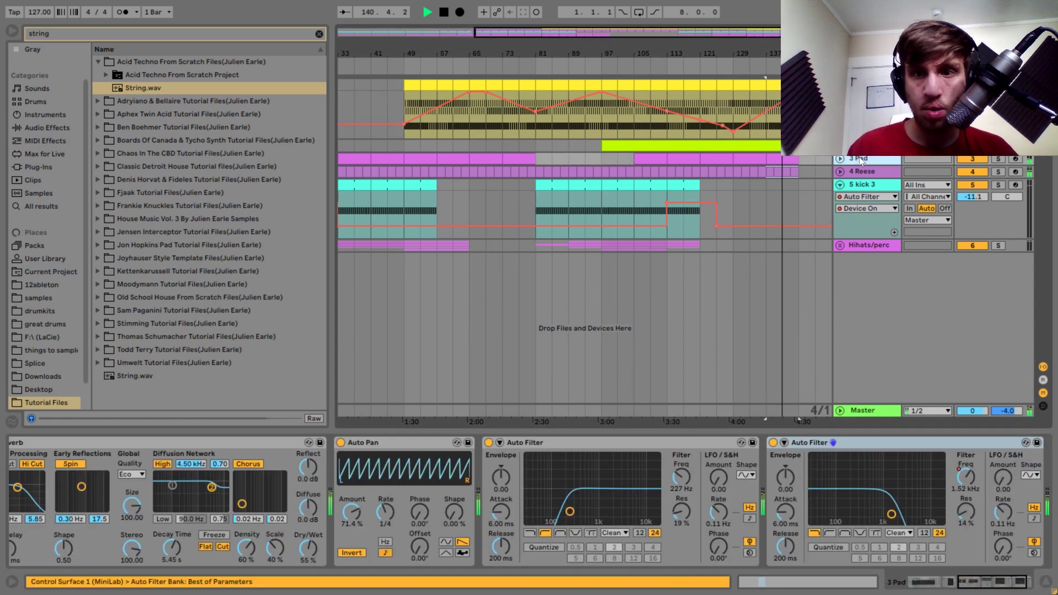
{"action": "left_click", "coordinate": [911, 577]}
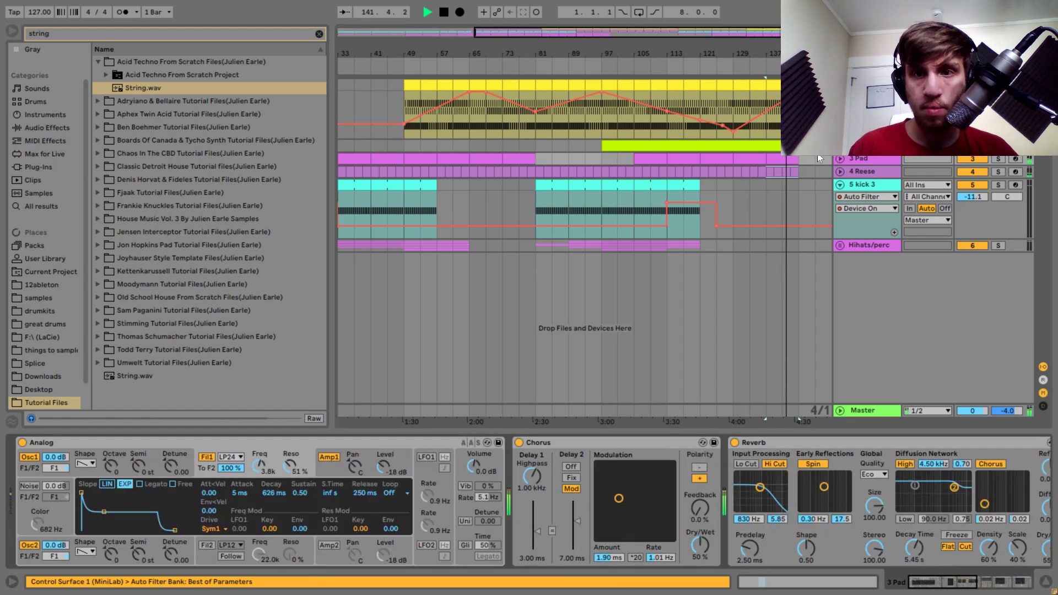
- Extend the 1 Lead clips past bar 145 and paste the 5 kick and Hihats/perc clips from bars 89–97 at bar 145
{"action": "left_click", "coordinate": [863, 85]}
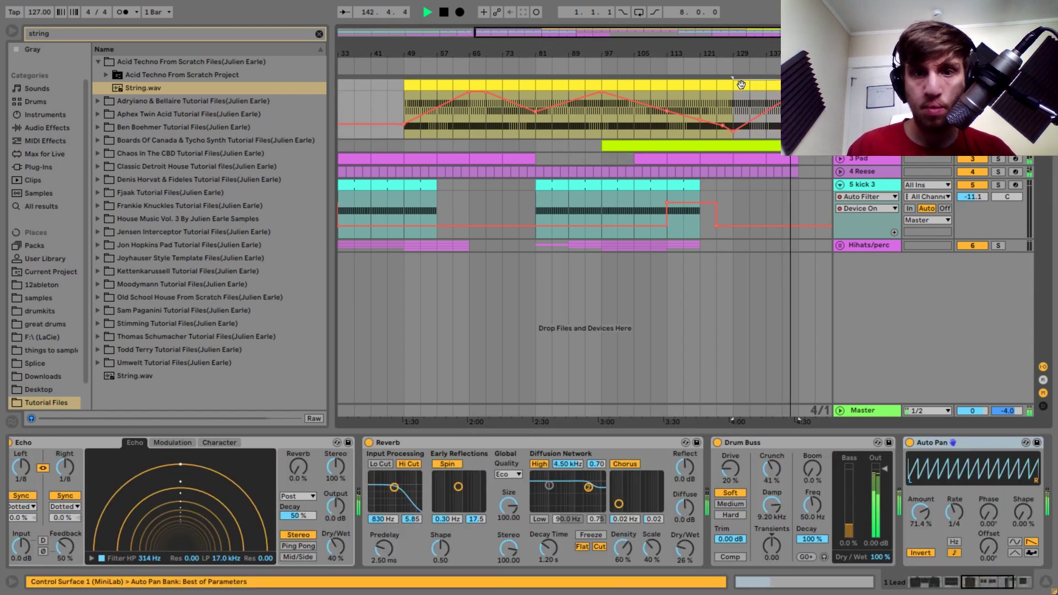
{"action": "left_click_drag", "start_coordinate": [505, 248], "coordinate": [520, 248]}
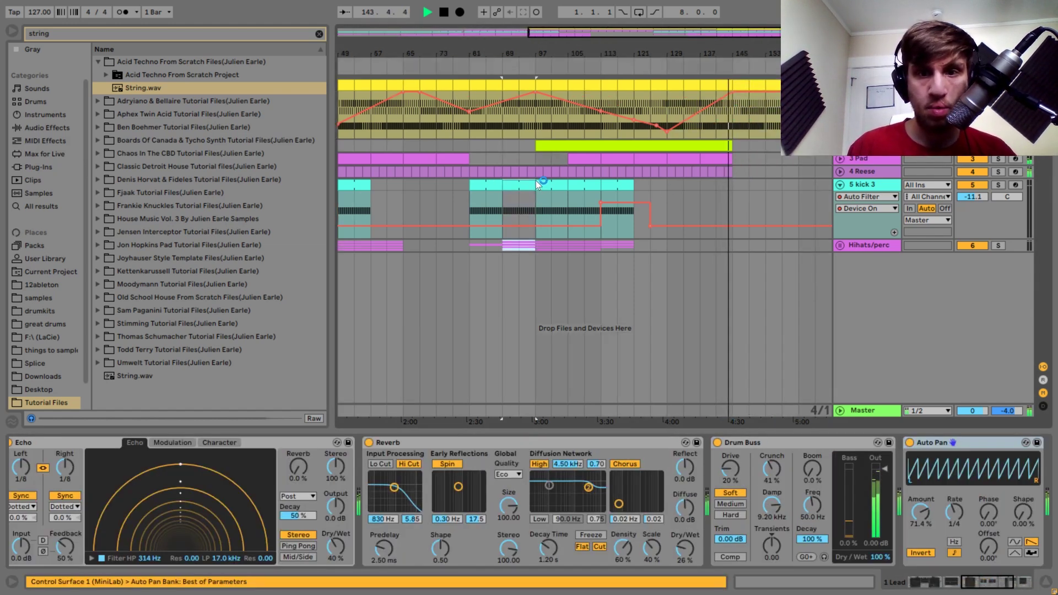
{"action": "left_click", "coordinate": [537, 182]}
{"action": "left_click", "coordinate": [735, 184]}
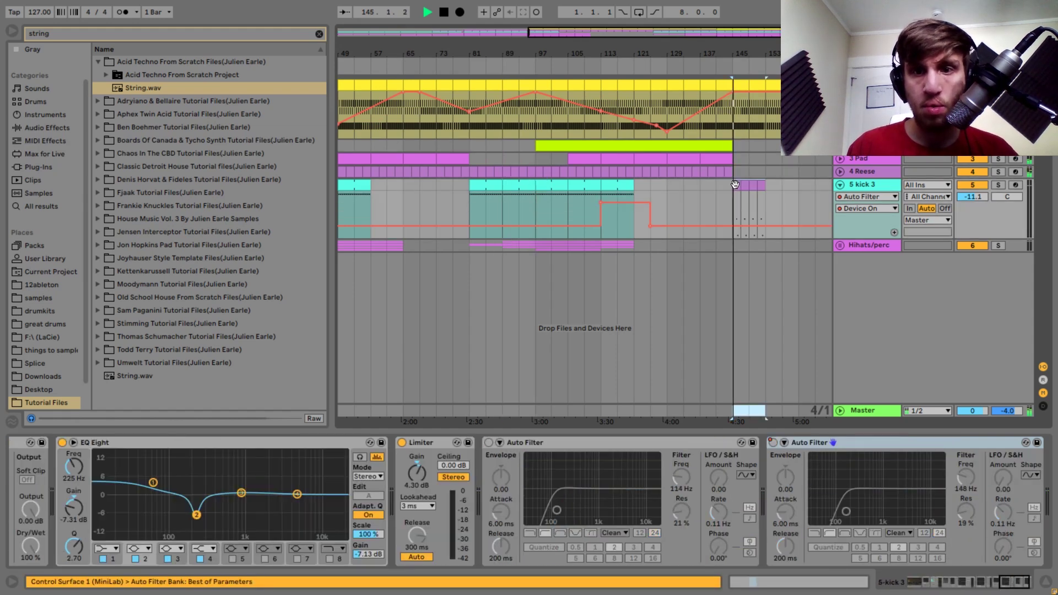
{"action": "left_click", "coordinate": [587, 186]}
{"action": "left_click", "coordinate": [528, 205]}
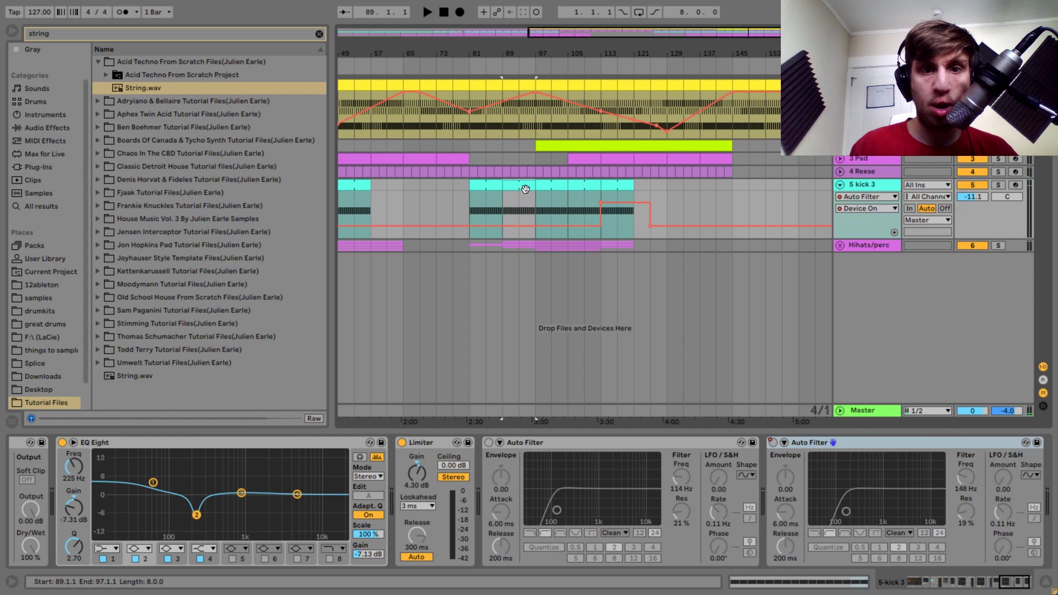
{"action": "left_click", "coordinate": [504, 248]}
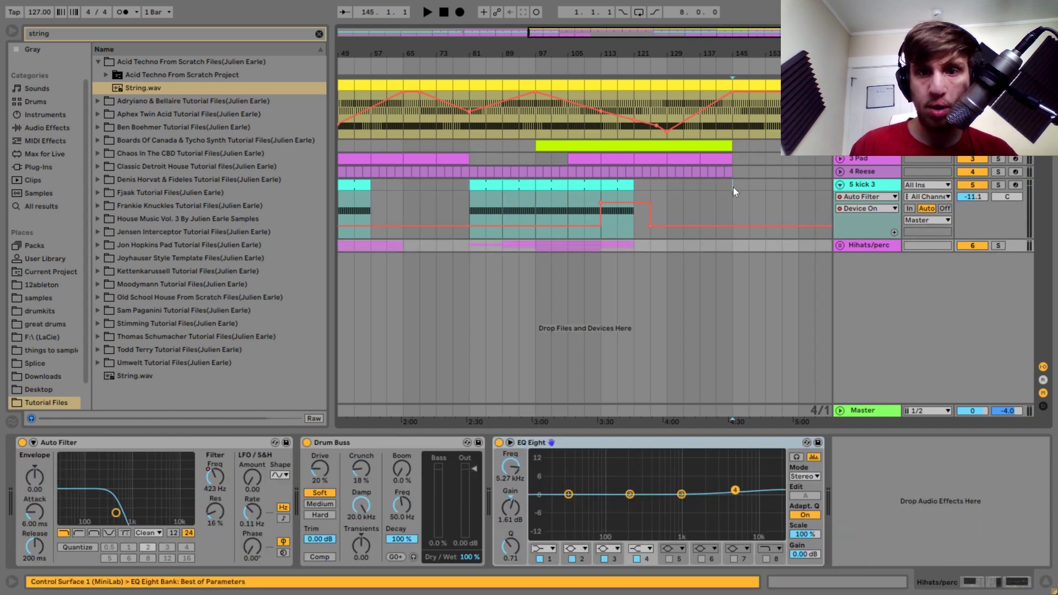
{"action": "left_click", "coordinate": [734, 187]}
{"action": "key", "text": "ctrl+v"}
{"action": "key", "text": "space"}
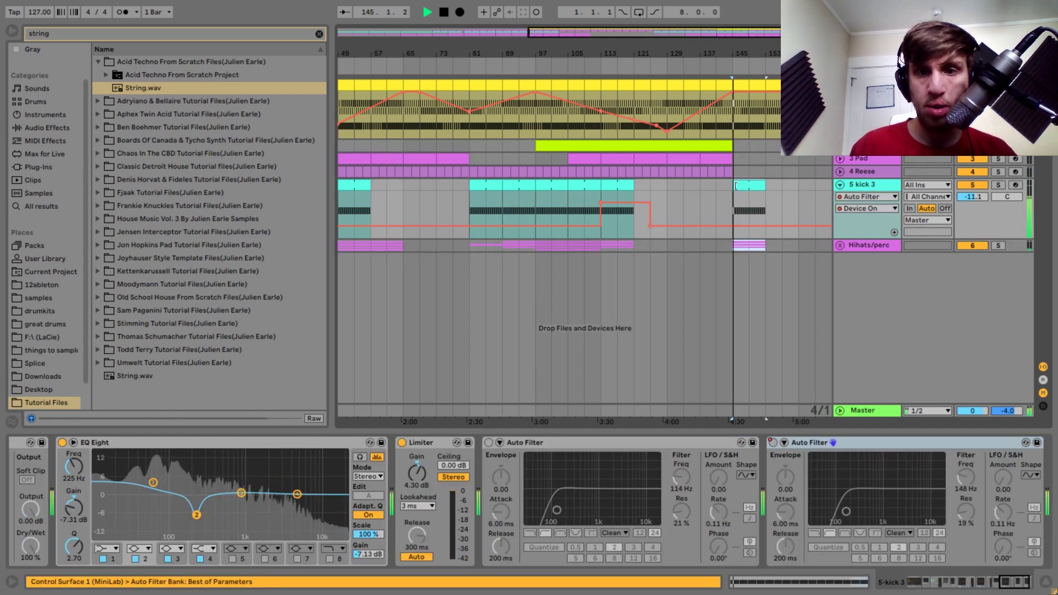
- Raise the Hihats/perc filter frequency automation back to 19.9 kHz shortly before bar 145 and fold the group
{"action": "left_click", "coordinate": [841, 245]}
{"action": "left_click", "coordinate": [709, 273]}
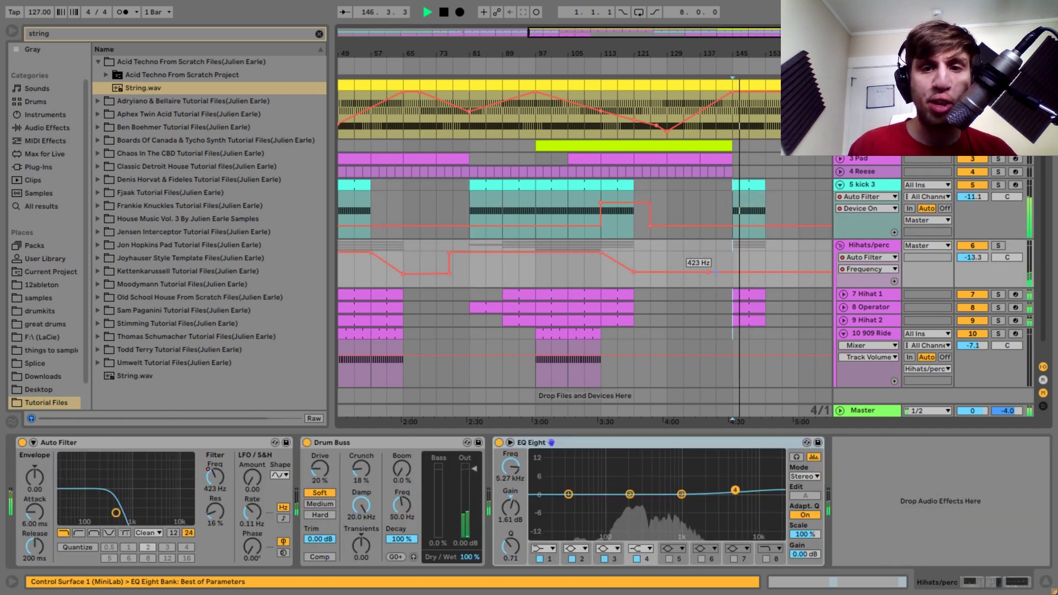
{"action": "left_click_drag", "start_coordinate": [709, 271], "coordinate": [715, 253]}
{"action": "left_click", "coordinate": [840, 245]}
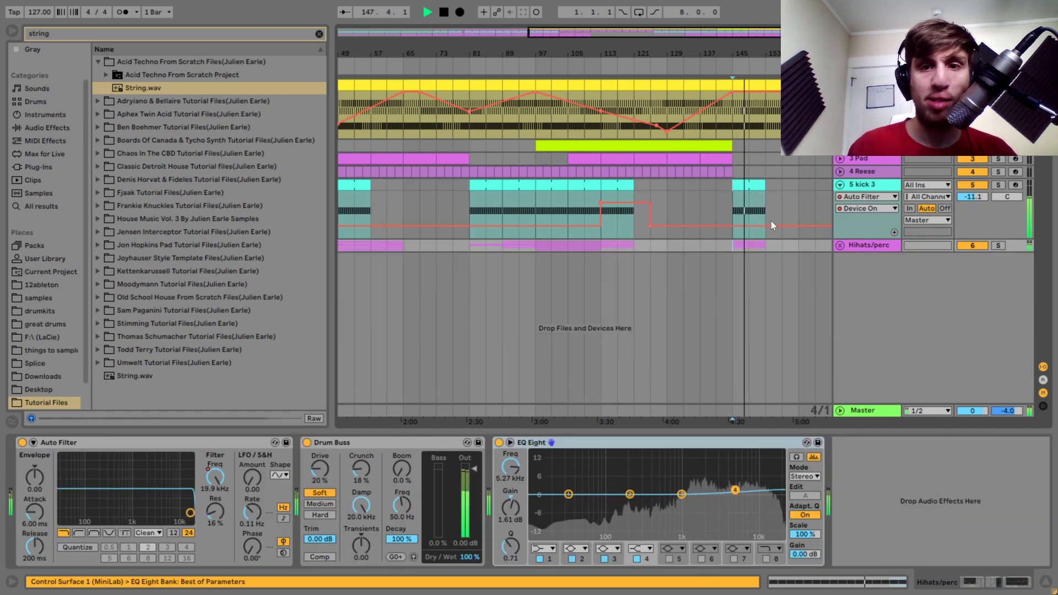
- Duplicate the 4 Reese clips to bar 161 and replay the section from bar 145
{"action": "left_click", "coordinate": [728, 169]}
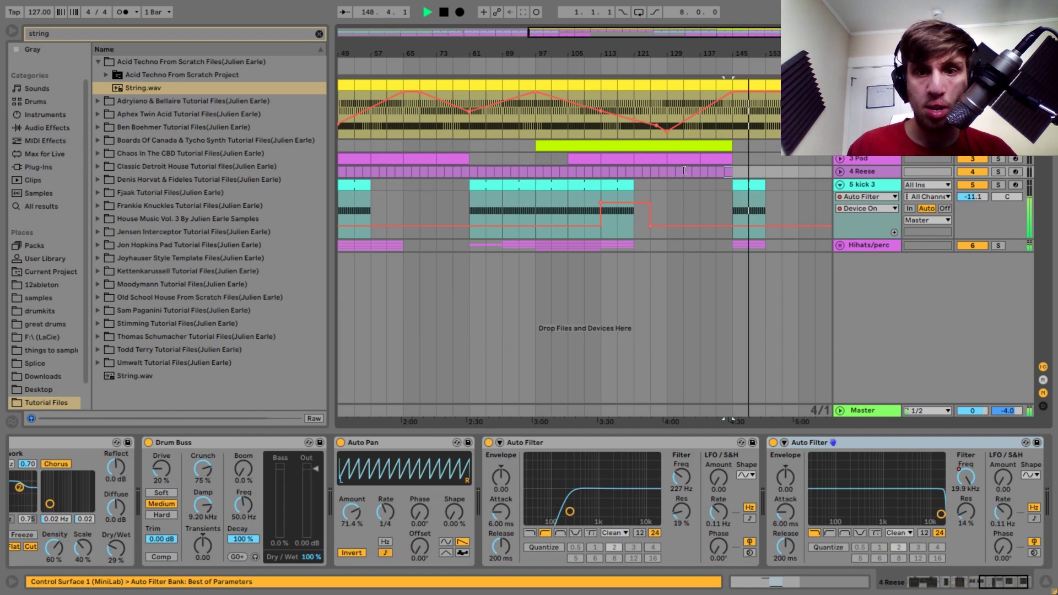
{"action": "key", "text": "ctrl+d"}
{"action": "key", "text": "space"}
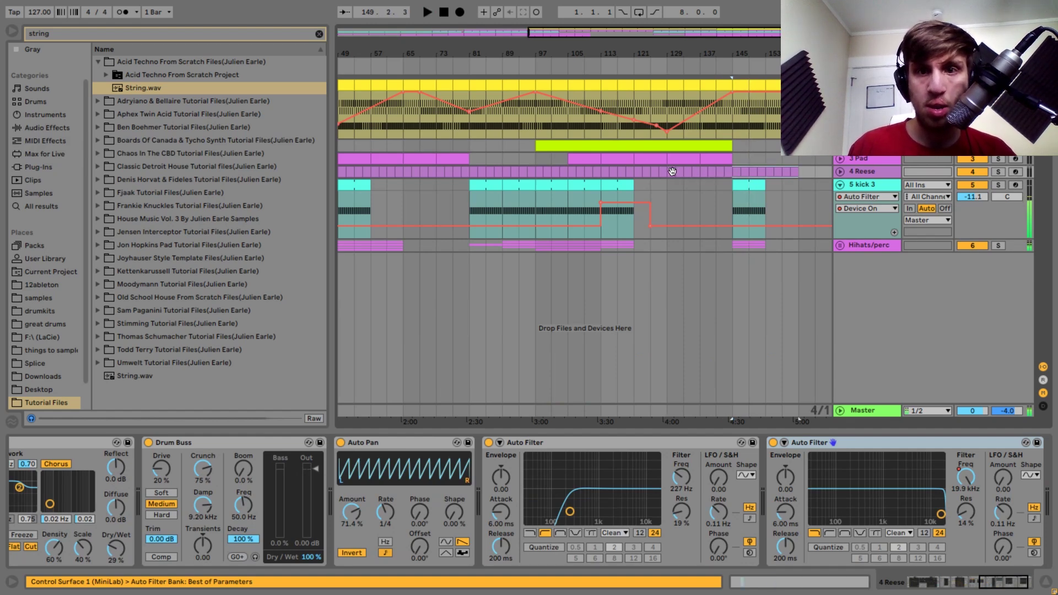
{"action": "left_click", "coordinate": [759, 82]}
{"action": "key", "text": "space"}
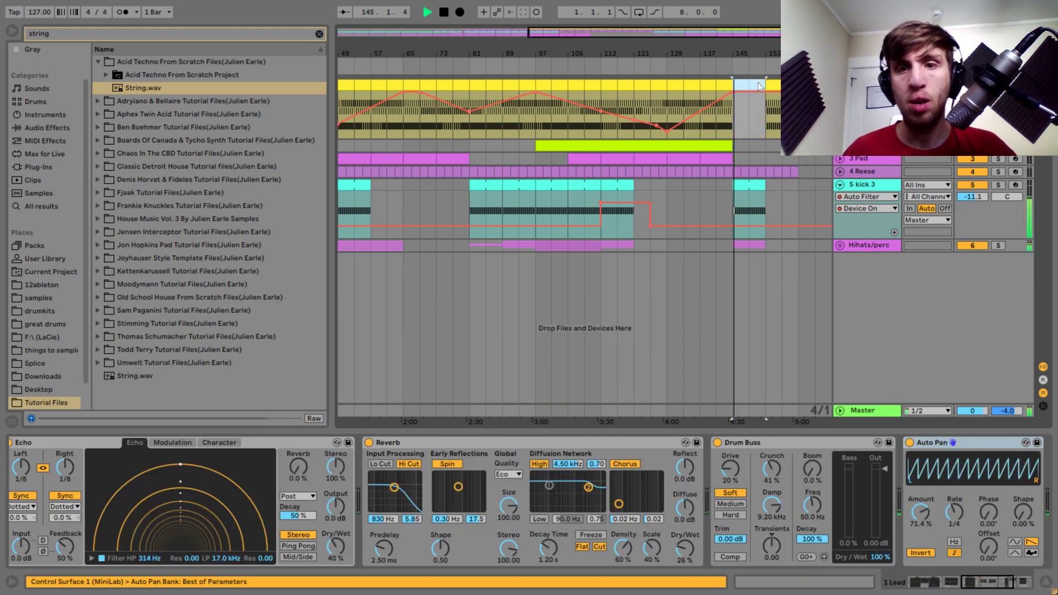
- Duplicate the 5 kick and Hihats/perc clips from bars 145–153 to bars 153–161
{"action": "left_click", "coordinate": [750, 184]}
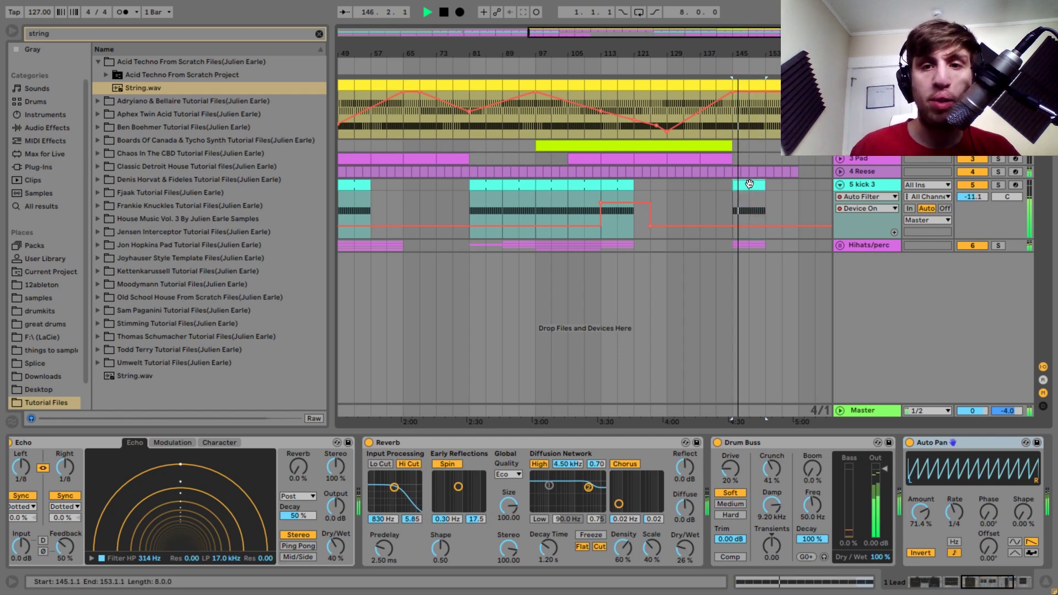
{"action": "left_click", "coordinate": [766, 246], "text": "shift"}
{"action": "key", "text": "ctrl+d"}
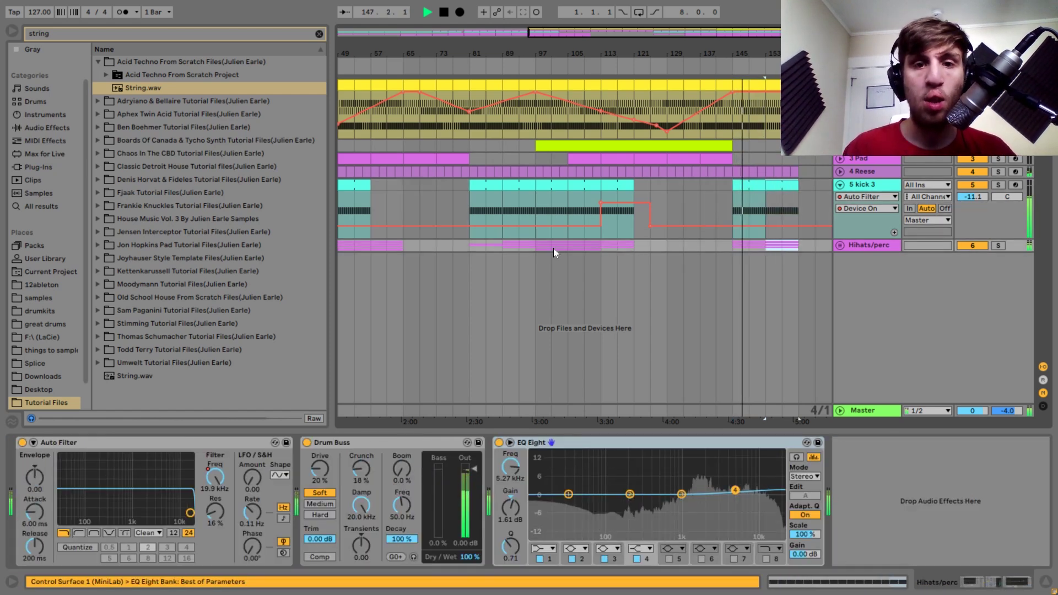
- Copy the 4 Reese, 5 kick and Hihats/perc clips from bars 97–113 and paste them at bar 153
{"action": "left_click_drag", "start_coordinate": [551, 244], "coordinate": [594, 177]}
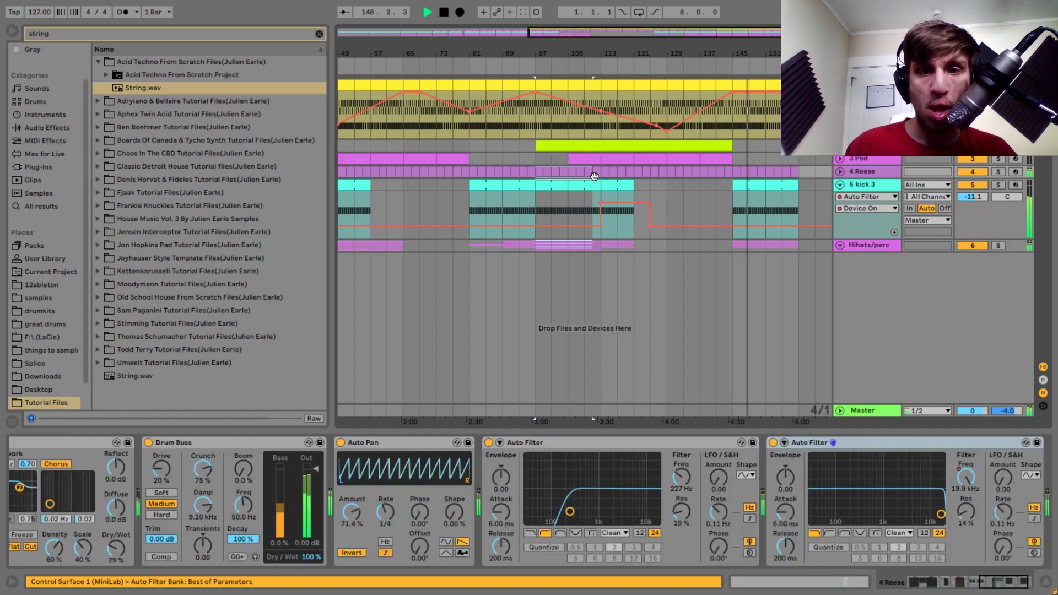
{"action": "left_click", "coordinate": [598, 184], "text": "shift"}
{"action": "key", "text": "ctrl+c"}
{"action": "left_click", "coordinate": [765, 173]}
{"action": "key", "text": "ctrl+v"}
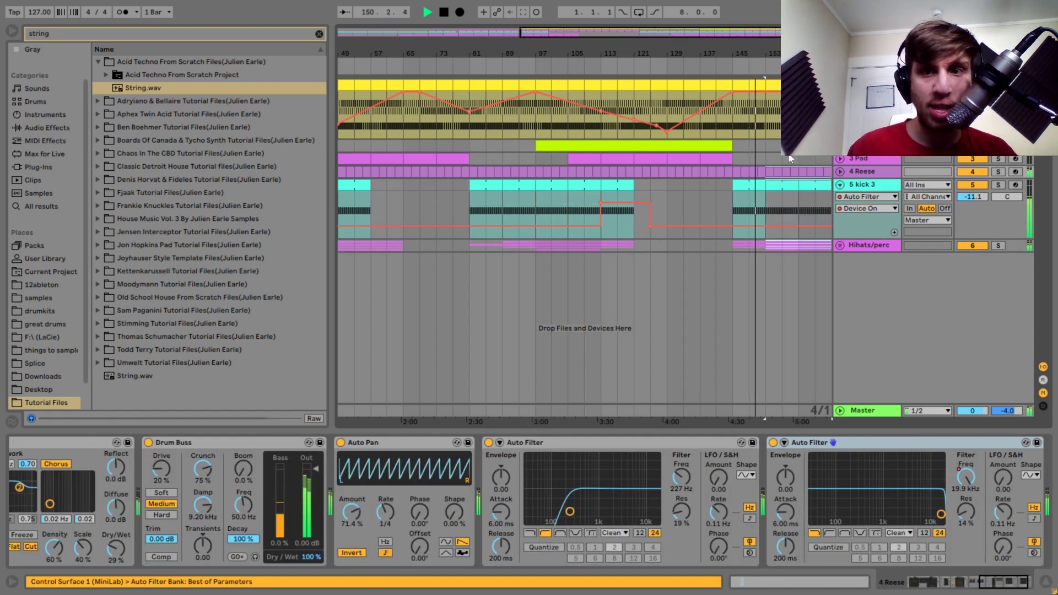
- Duplicate the 1 Lead clips to bar 169
{"action": "left_click_drag", "start_coordinate": [766, 53], "coordinate": [747, 47]}
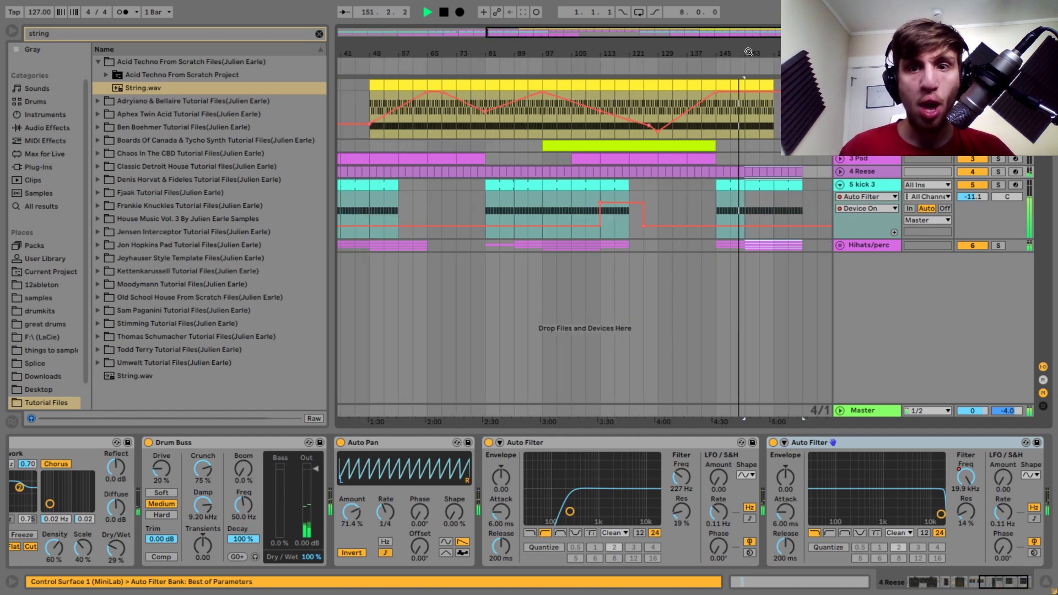
{"action": "left_click", "coordinate": [766, 85]}
{"action": "key", "text": "ctrl+d"}
{"action": "key", "text": "ctrl+d"}
- Copy an eight-bar 3 Pad clip to bar 153, unfold the track and duplicate the clip to bar 169
{"action": "left_click", "coordinate": [676, 158]}
{"action": "key", "text": "ctrl+c"}
{"action": "left_click", "coordinate": [746, 157]}
{"action": "key", "text": "ctrl+v"}
{"action": "left_click", "coordinate": [840, 159]}
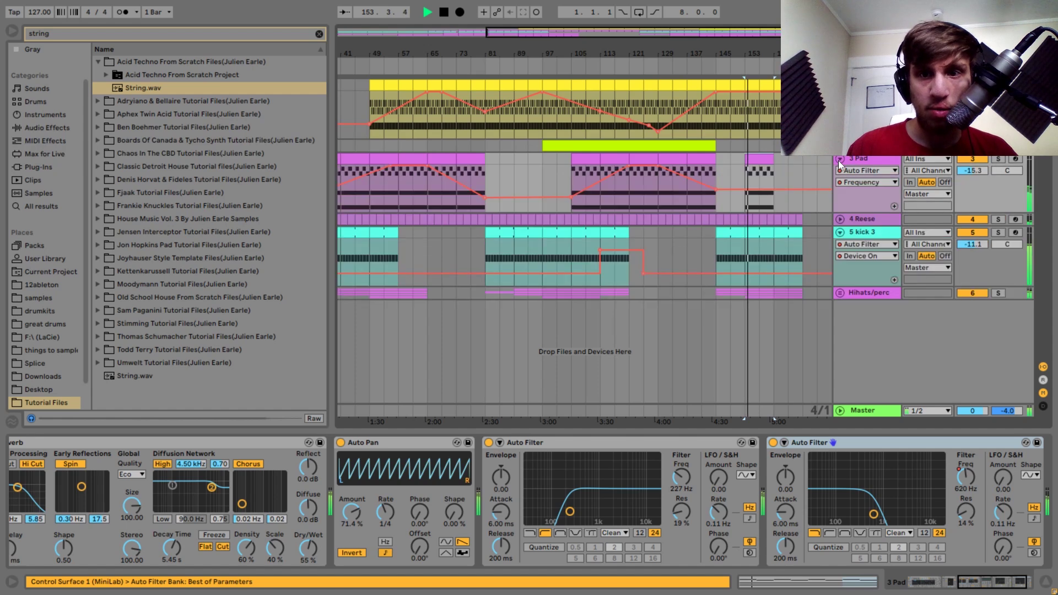
{"action": "key", "text": "ctrl+d"}
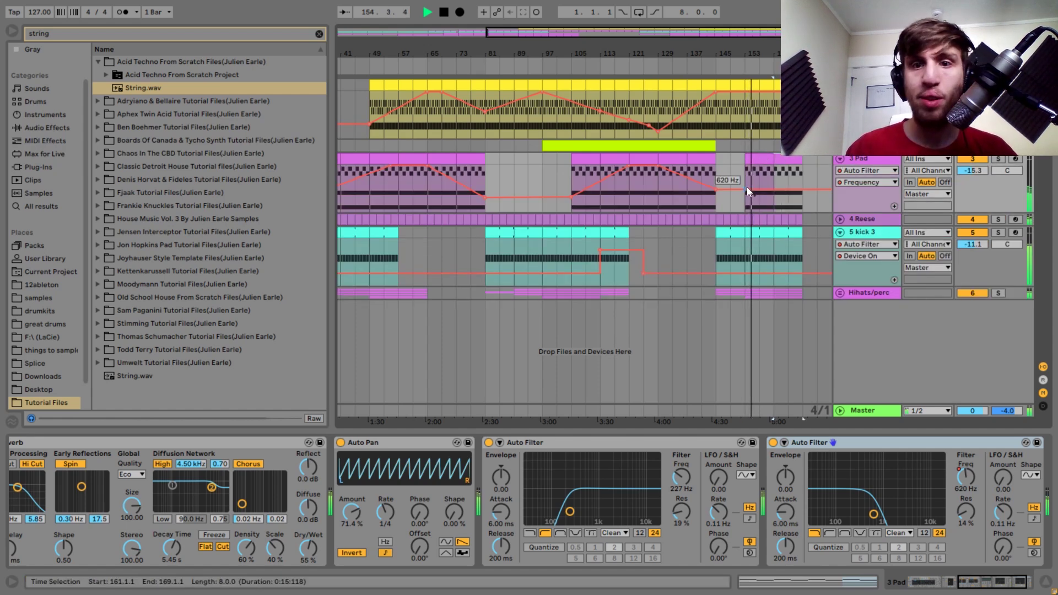
- Ramp the 3 Pad filter up from 620 Hz at bar 153 towards bar 177 and lower the 1 Lead filter from bar 161 to 169
{"action": "left_click_drag", "start_coordinate": [803, 191], "coordinate": [830, 166]}
{"action": "left_click", "coordinate": [777, 93]}
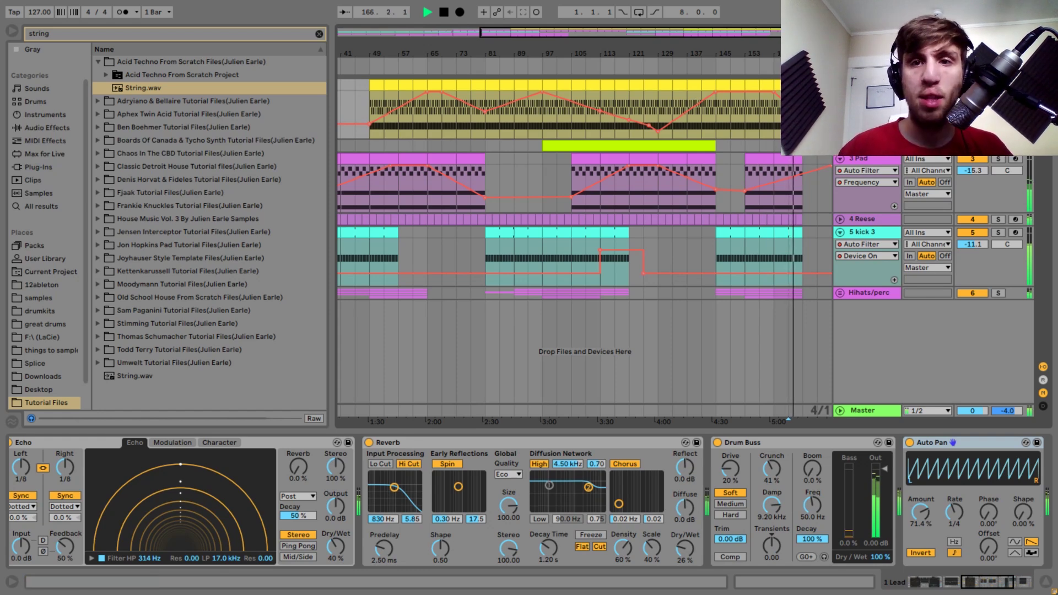
- Duplicate the 3 Pad, 4 Reese, 5 kick and Hihats/perc clips from bars 153–169 to bars 169–185
{"action": "key", "text": "minus"}
{"action": "left_click", "coordinate": [753, 158]}
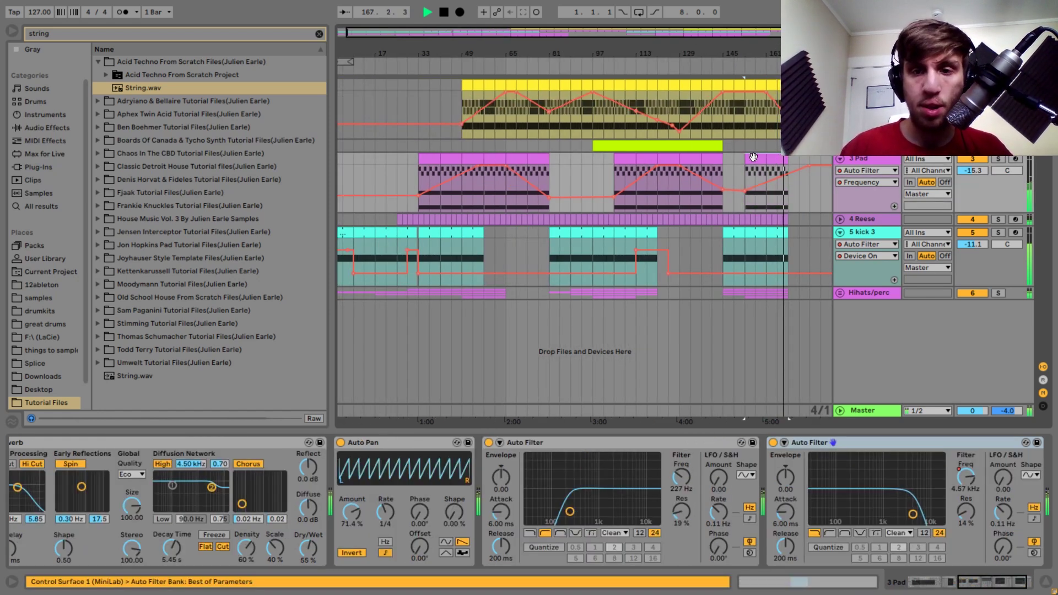
{"action": "left_click_drag", "start_coordinate": [769, 221], "coordinate": [723, 296]}
{"action": "key", "text": "ctrl+d"}
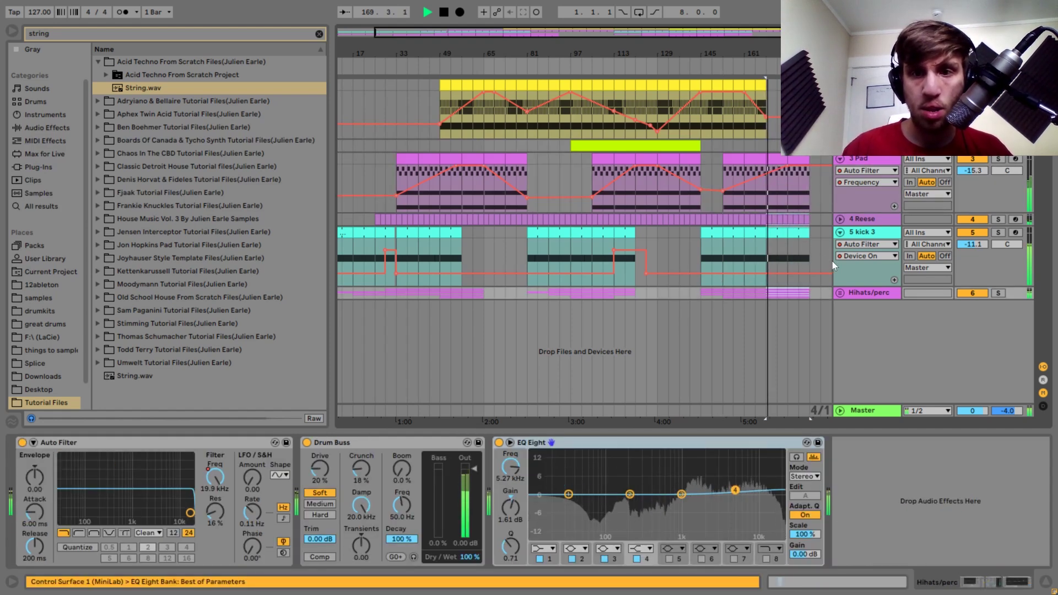
- Duplicate the 1 Lead clips to bar 185 and ramp the 3 Pad filter down from about bar 173 to bar 185
{"action": "left_click", "coordinate": [763, 86]}
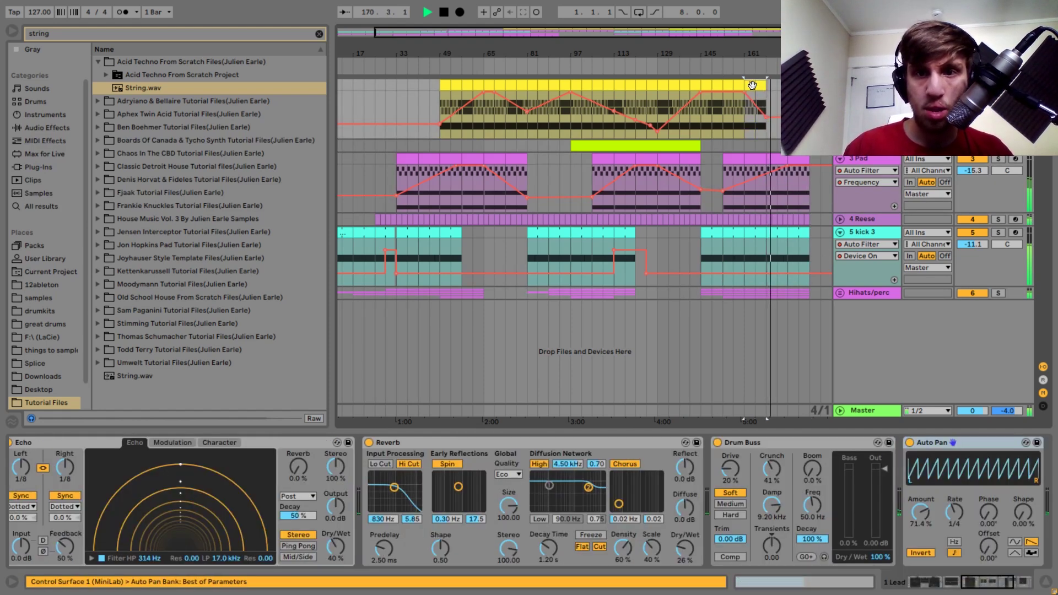
{"action": "key", "text": "ctrl+d"}
{"action": "key", "text": "ctrl+d"}
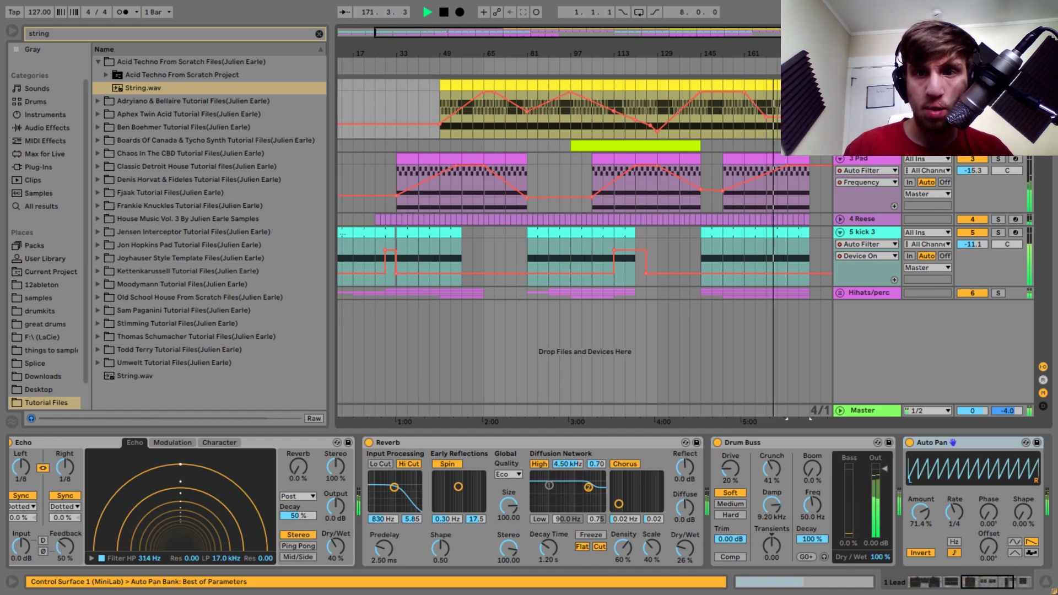
{"action": "left_click", "coordinate": [779, 171]}
{"action": "left_click_drag", "start_coordinate": [785, 171], "coordinate": [812, 202]}
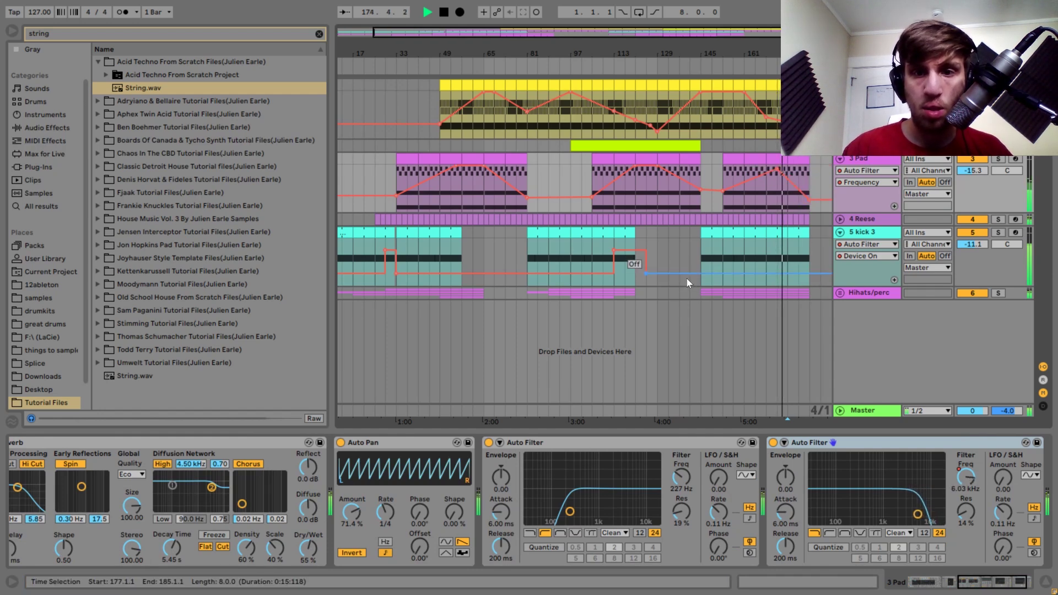
- Copy the 4 Reese, 5 kick and Hihats/perc clips from bars 145–153 and paste them at bar 185
{"action": "left_click_drag", "start_coordinate": [700, 292], "coordinate": [722, 257]}
{"action": "left_click", "coordinate": [721, 217]}
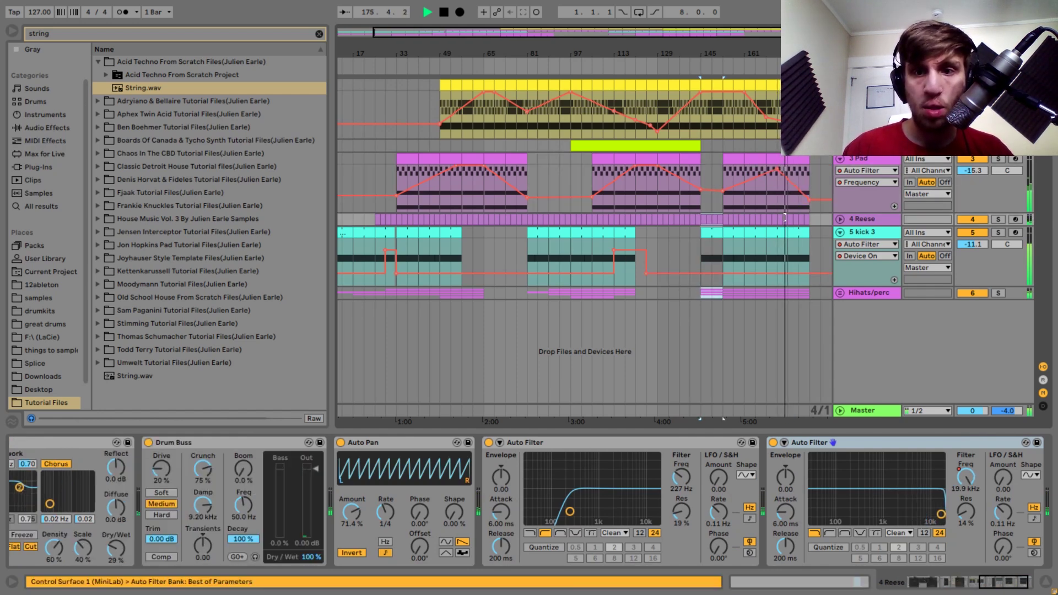
{"action": "left_click", "coordinate": [813, 220]}
{"action": "key", "text": "ctrl+v"}
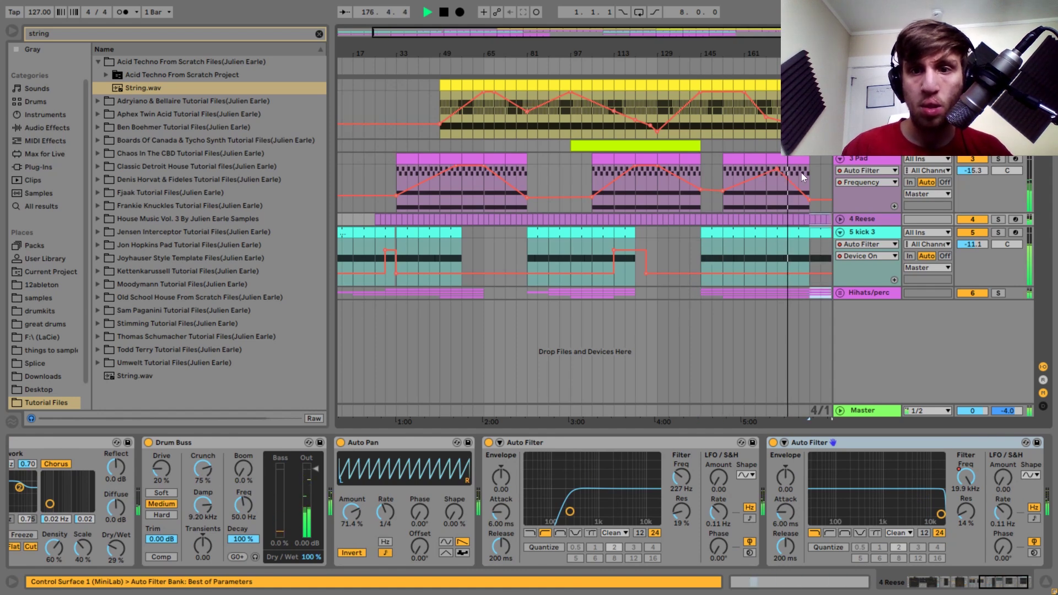
- Stretch the 3 Pad filter's downward ramp to bar 193 and duplicate the pad clip to bars 185–193
{"action": "left_click", "coordinate": [800, 173]}
{"action": "key", "text": "space"}
{"action": "key", "text": "space"}
{"action": "left_click_drag", "start_coordinate": [810, 200], "coordinate": [832, 194]}
{"action": "left_click", "coordinate": [800, 159]}
{"action": "key", "text": "ctrl+d"}
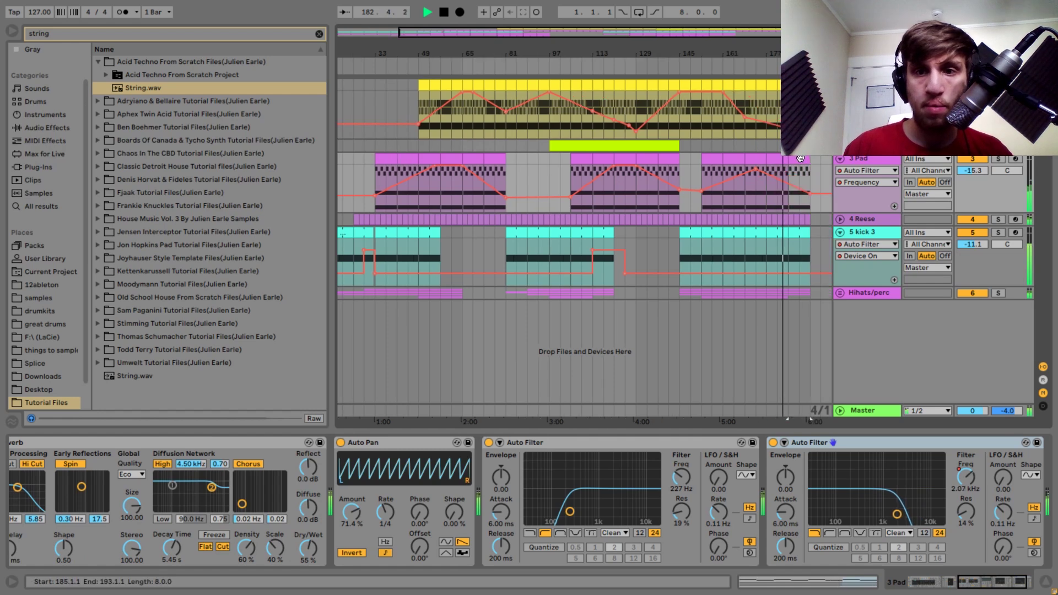
- Duplicate the 3 Pad, 4 Reese, 5 kick and Hihats/perc clips to bar 201 and continue lowering the pad filter through bar 201
{"action": "left_click", "coordinate": [812, 296]}
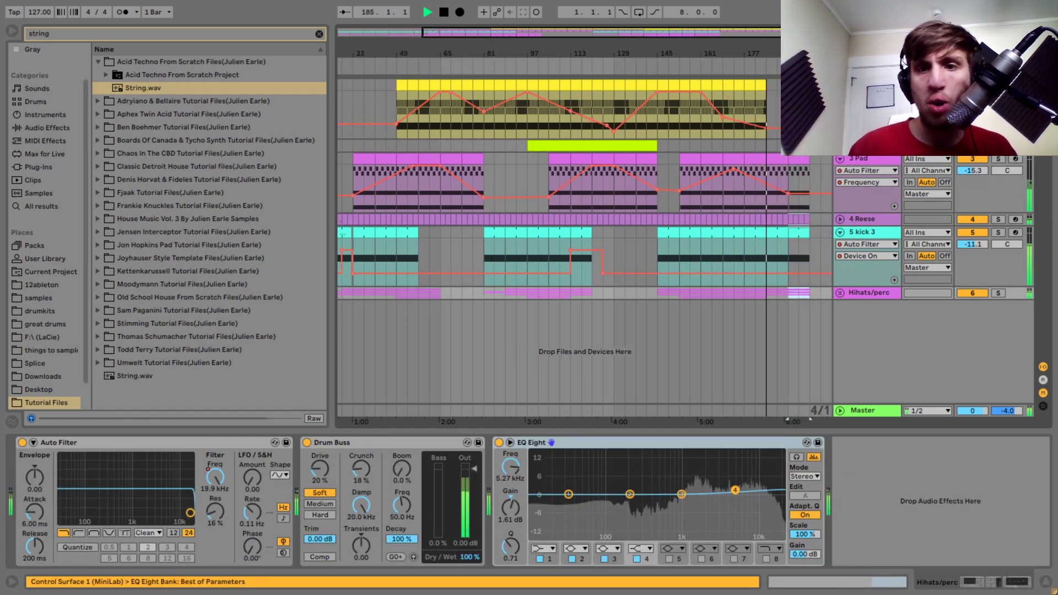
{"action": "left_click_drag", "start_coordinate": [779, 53], "coordinate": [717, 54]}
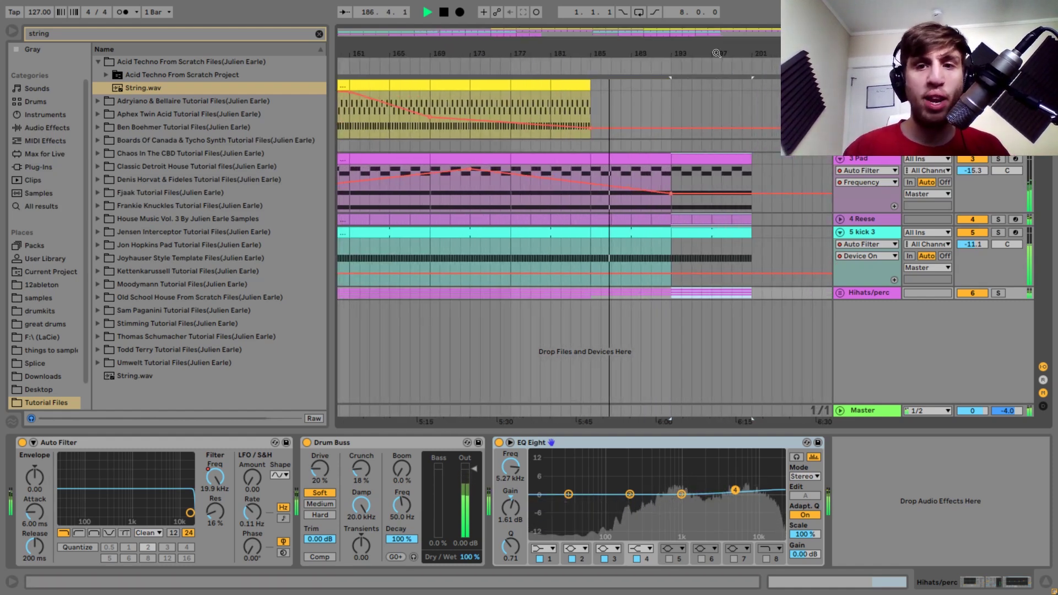
{"action": "left_click", "coordinate": [747, 198]}
{"action": "left_click_drag", "start_coordinate": [752, 197], "coordinate": [752, 206]}
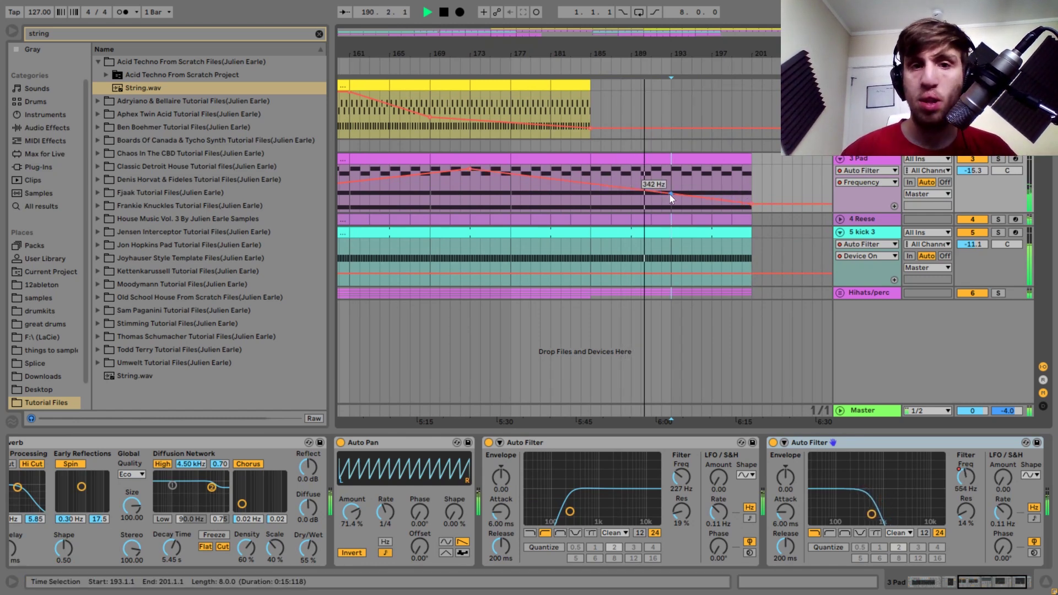
- Extend the 5 kick, 8 Operator and 9 Hihat 2 clips to bar 217 and remove the 7 Hihat 1 clips from bars 201–217
{"action": "left_click_drag", "start_coordinate": [628, 47], "coordinate": [629, 12]}
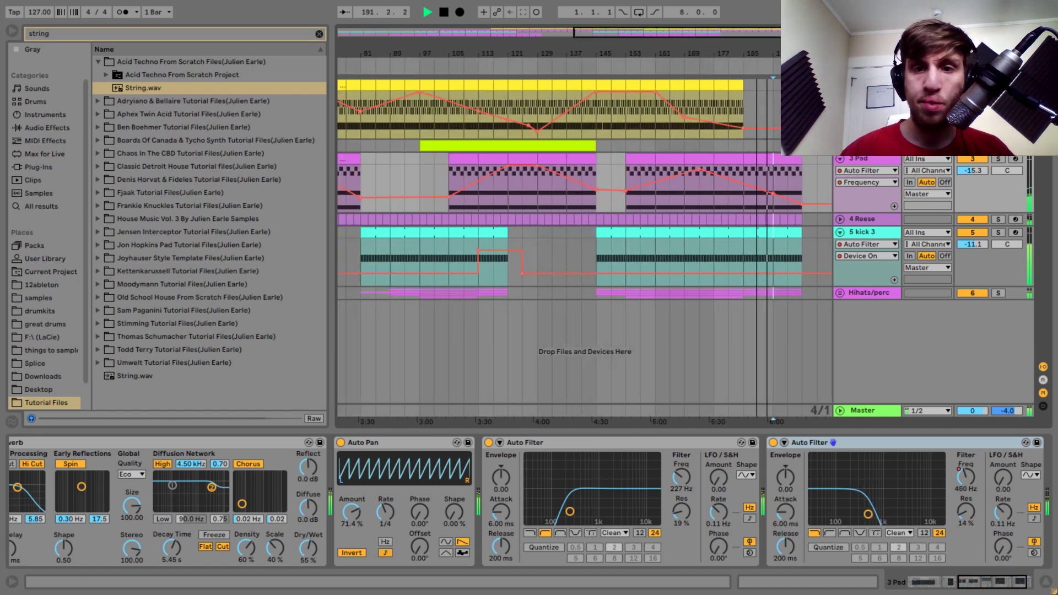
{"action": "left_click", "coordinate": [840, 293]}
{"action": "scroll", "coordinate": [808, 307], "scroll_direction": "down", "scroll_amount": 1}
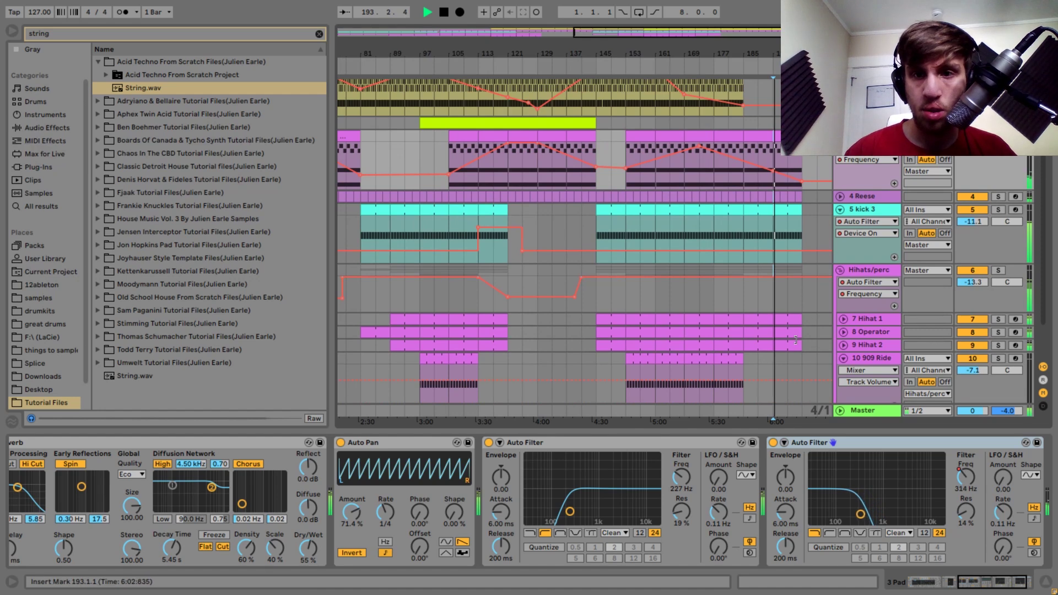
{"action": "left_click_drag", "start_coordinate": [772, 270], "coordinate": [796, 344]}
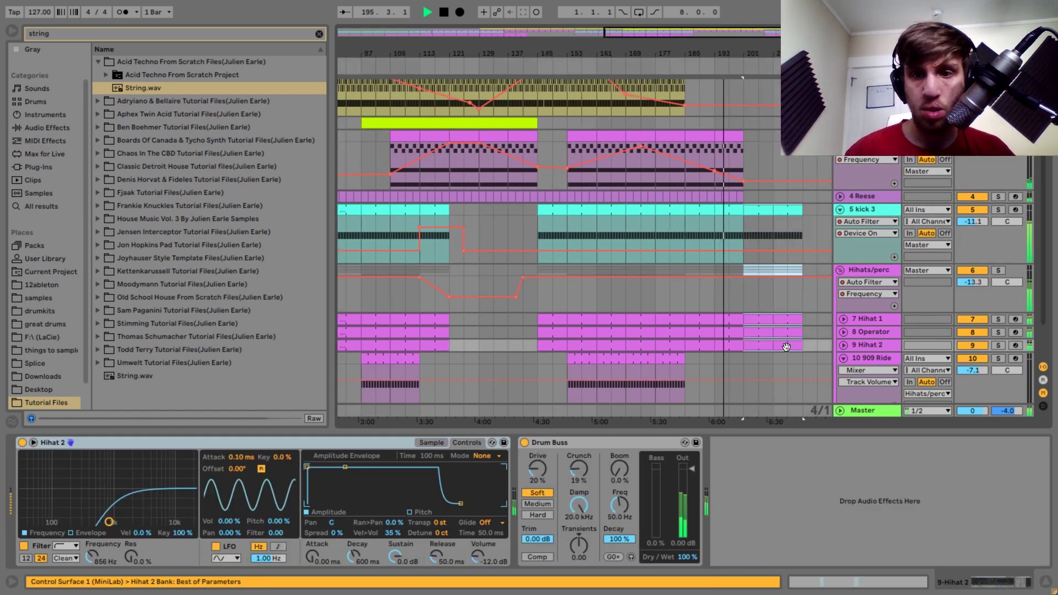
{"action": "left_click", "coordinate": [759, 322]}
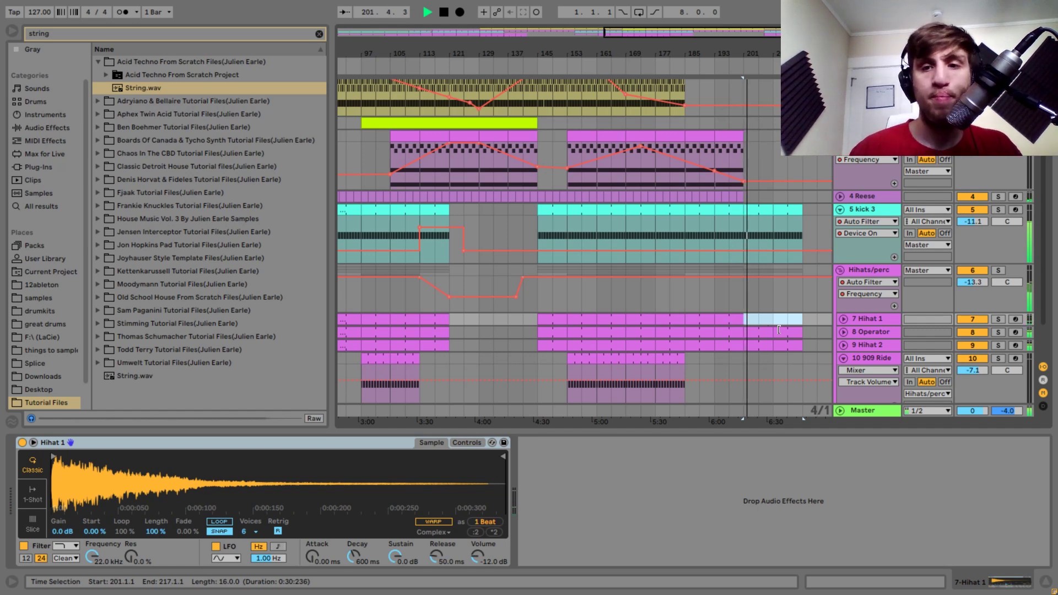
{"action": "left_click", "coordinate": [774, 321]}
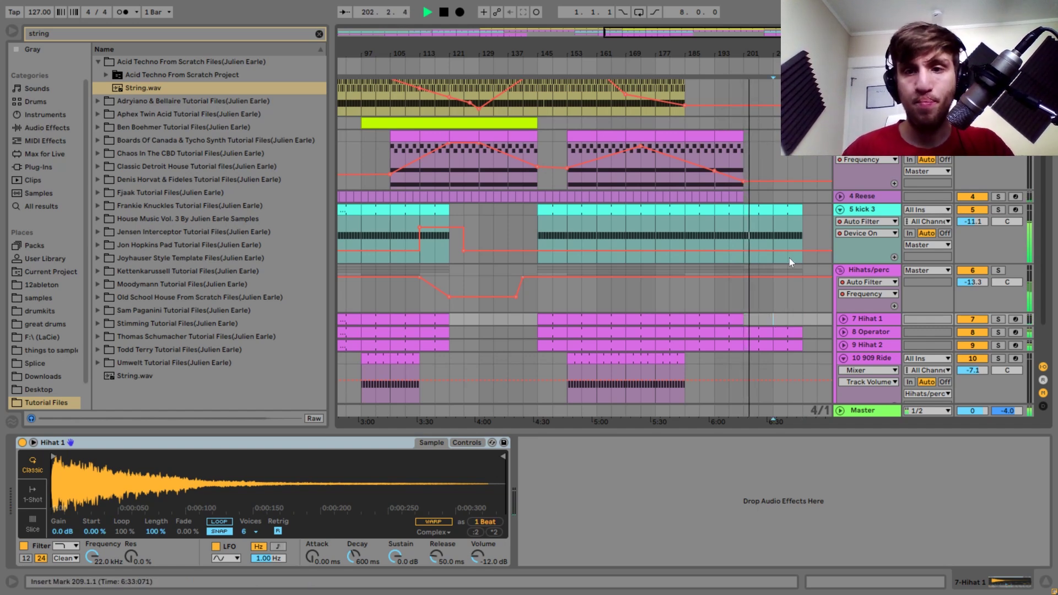
- Automate the 5 kick 3 Auto Filter to switch on from bar 209 and collapse the kick and Hihats/perc tracks
{"action": "left_click", "coordinate": [785, 226]}
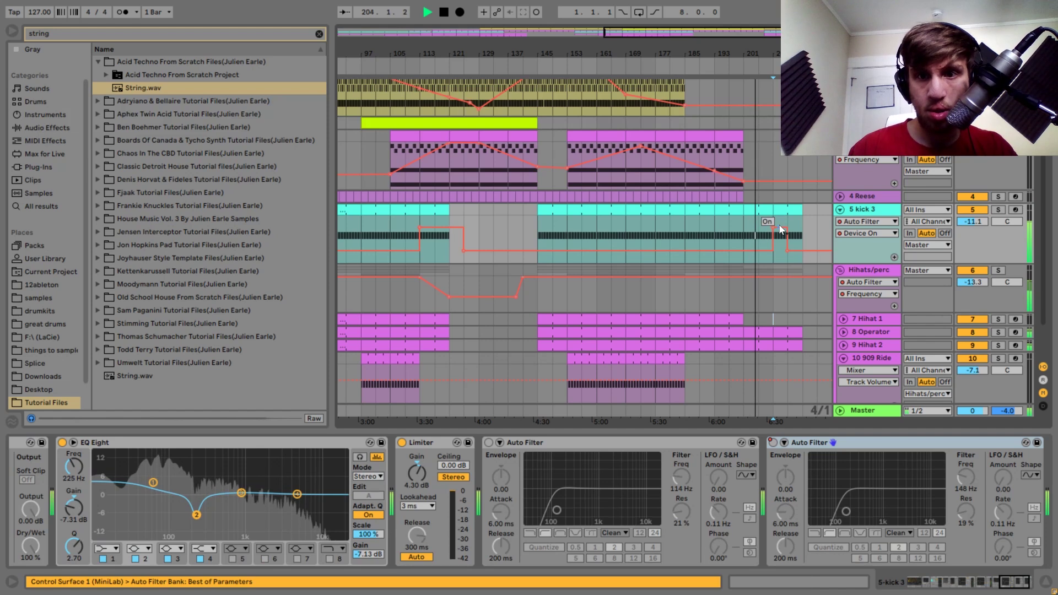
{"action": "left_click", "coordinate": [789, 253]}
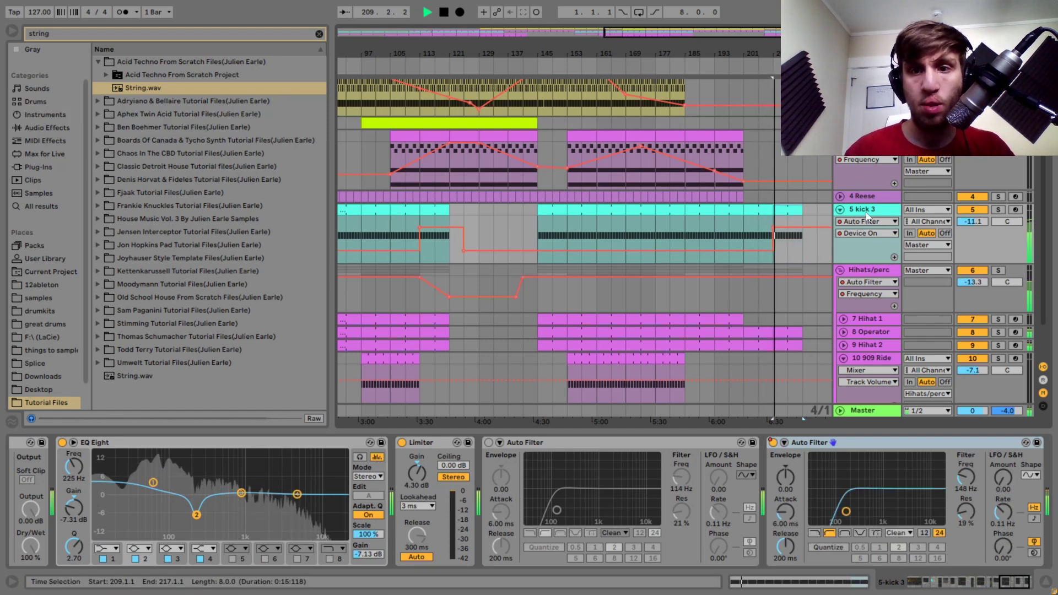
{"action": "left_click", "coordinate": [841, 210]}
{"action": "left_click", "coordinate": [839, 223]}
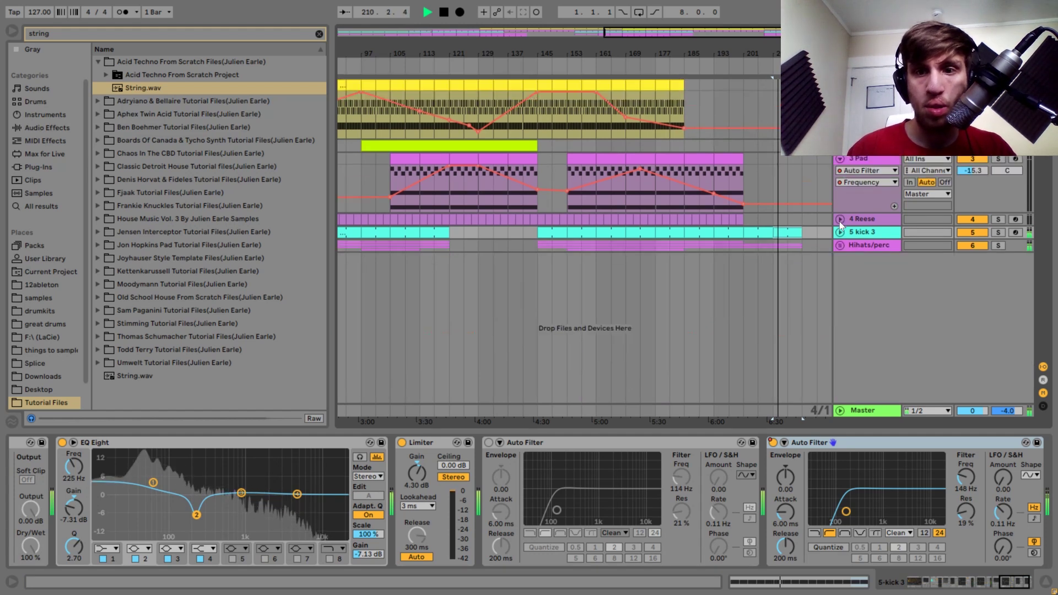
{"action": "key", "text": "space"}
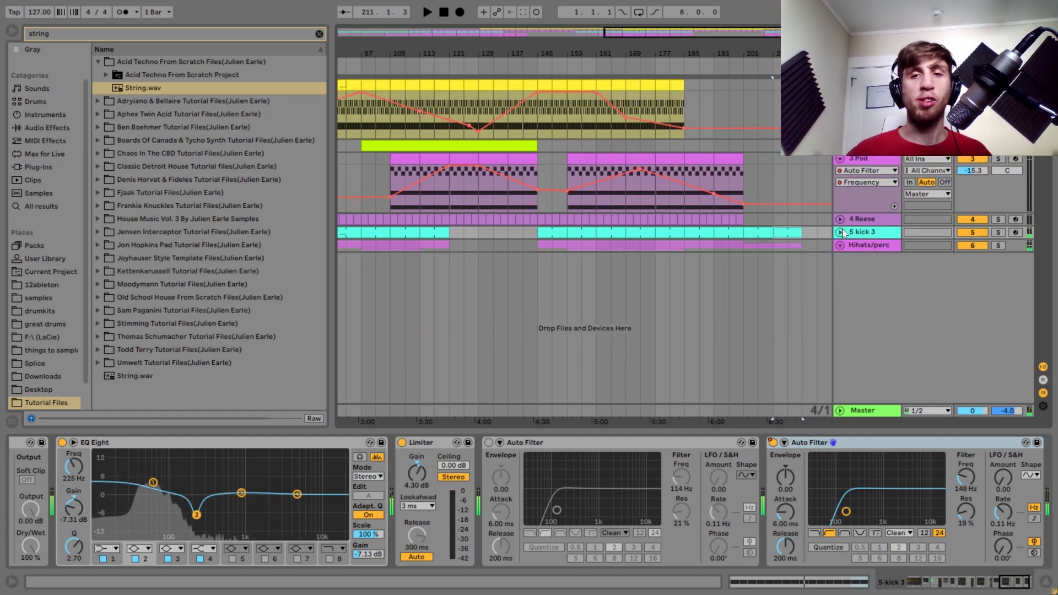
- Clear the browser search and add a new MIDI track below the Hihats/perc group
{"action": "left_click_drag", "start_coordinate": [497, 49], "coordinate": [632, 50]}
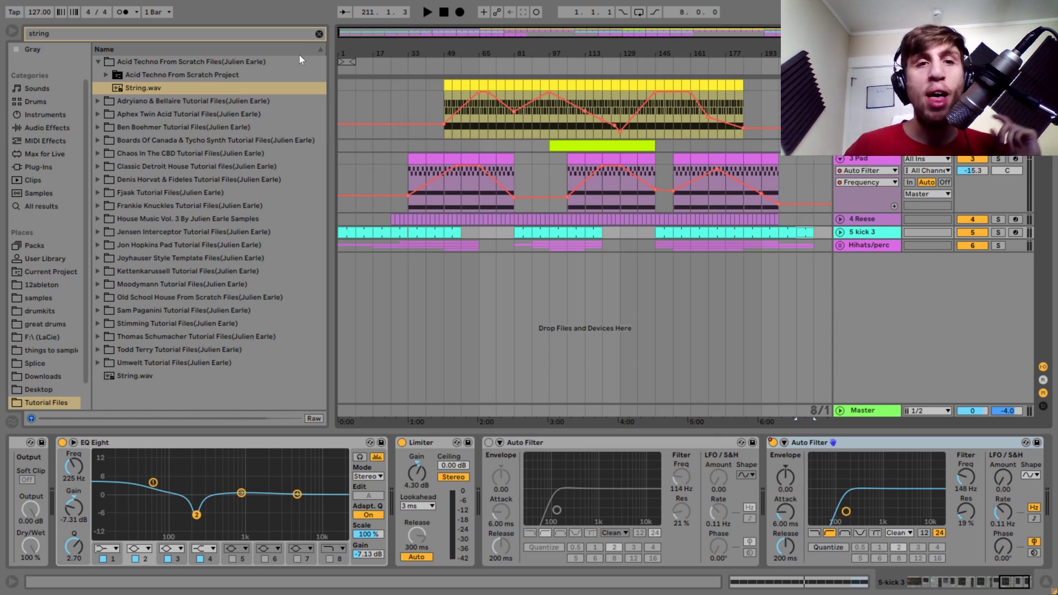
{"action": "left_click", "coordinate": [320, 34]}
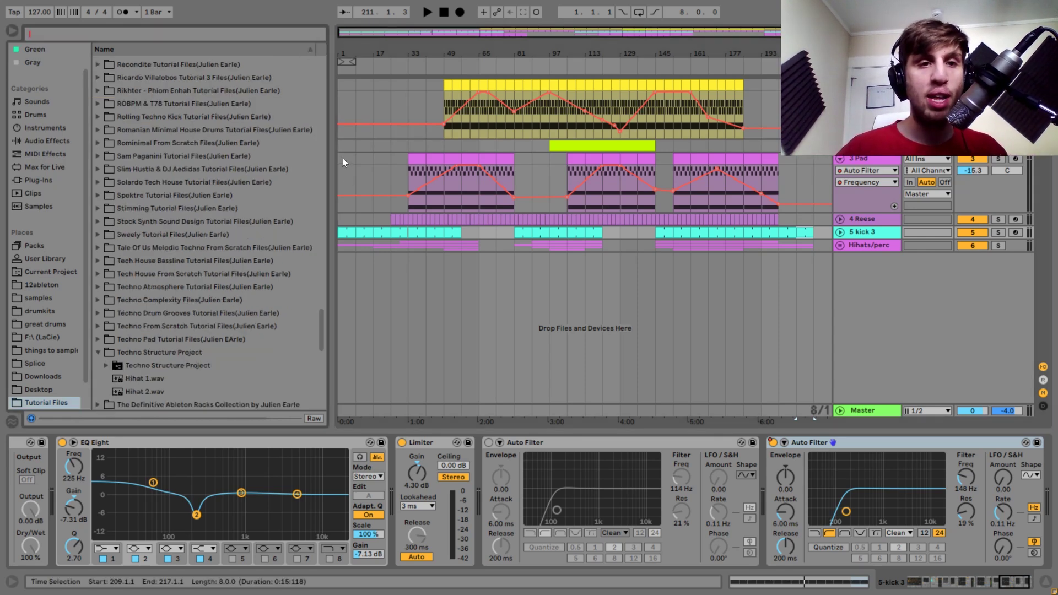
{"action": "left_click", "coordinate": [342, 158]}
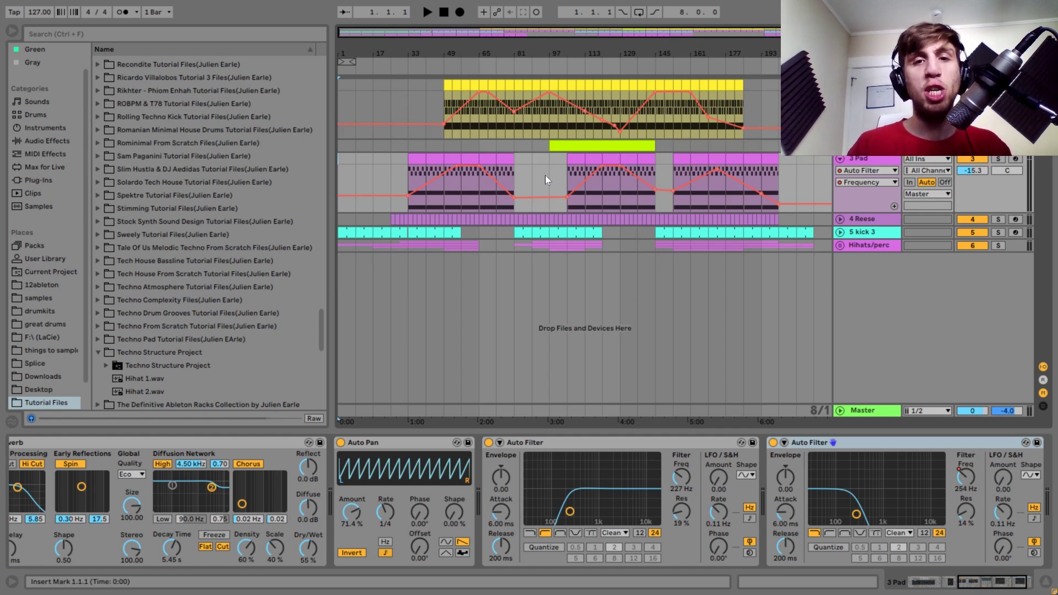
{"action": "left_click", "coordinate": [862, 245]}
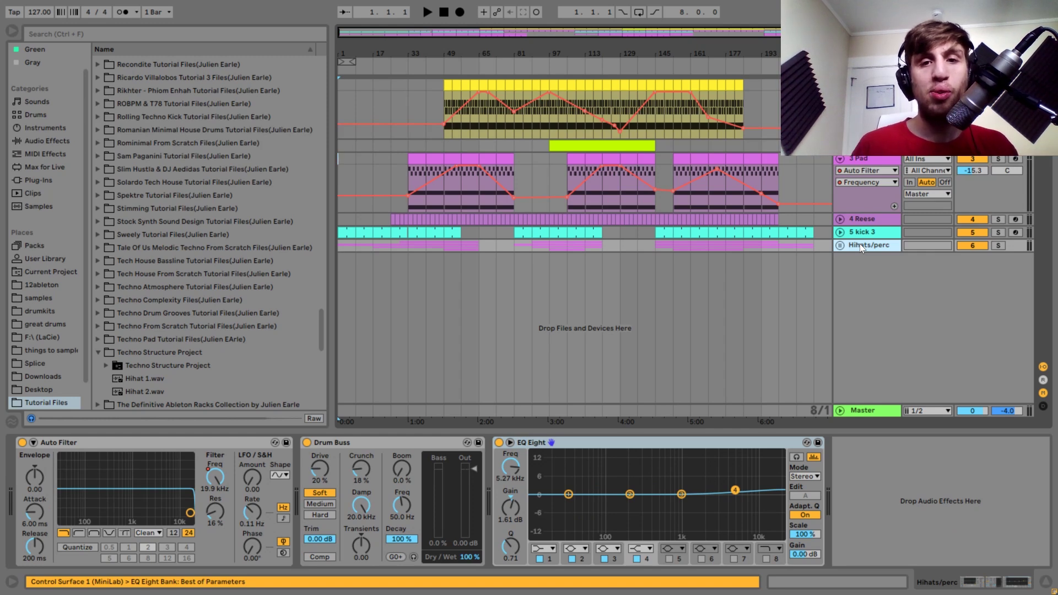
{"action": "key", "text": "space"}
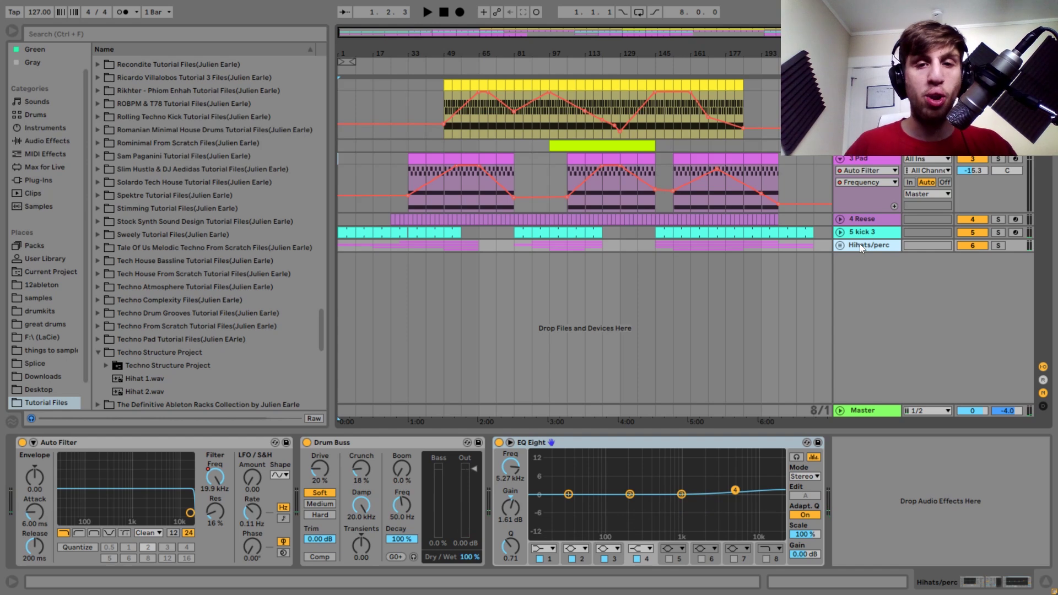
{"action": "key", "text": "ctrl+shift+t"}
- Search the Tutorial Files for "snare" and load Snare.wav from the Drumcode Techno From Scratch 2 folder onto the new MIDI track
{"action": "left_click", "coordinate": [156, 34]}
{"action": "type", "text": "snare"}
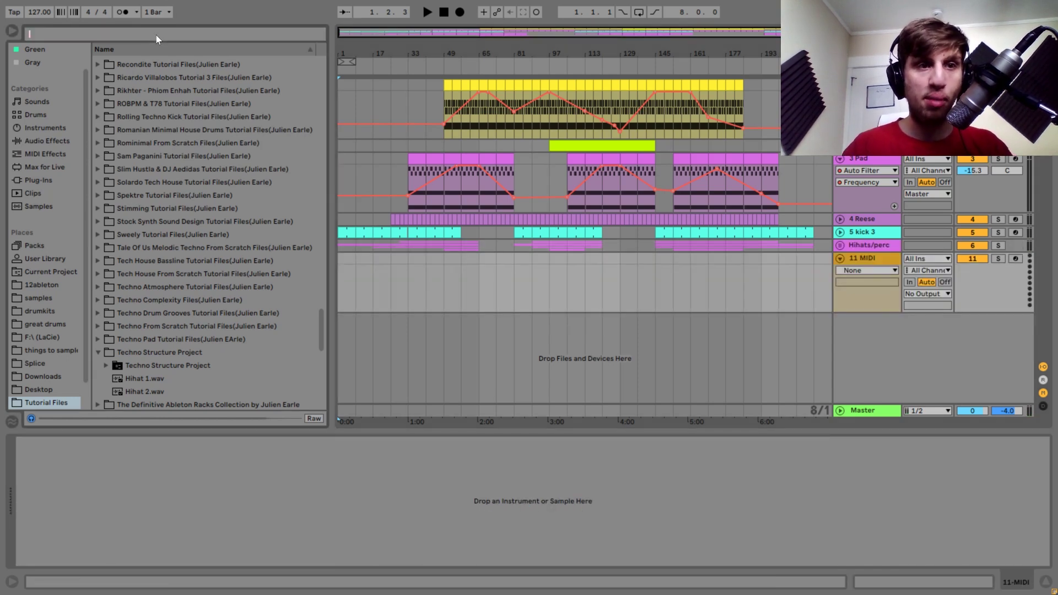
{"action": "key", "text": "Down"}
{"action": "key", "text": "Down"}
{"action": "key", "text": "Down"}
{"action": "key", "text": "Down"}
{"action": "key", "text": "Down"}
{"action": "key", "text": "Down"}
{"action": "key", "text": "Down"}
{"action": "key", "text": "Up"}
{"action": "key", "text": "Right"}
{"action": "key", "text": "Down"}
{"action": "key", "text": "Down"}
{"action": "key", "text": "Down"}
{"action": "key", "text": "Right"}
{"action": "key", "text": "Down"}
{"action": "key", "text": "Down"}
{"action": "key", "text": "Down"}
{"action": "key", "text": "Down"}
{"action": "key", "text": "Down"}
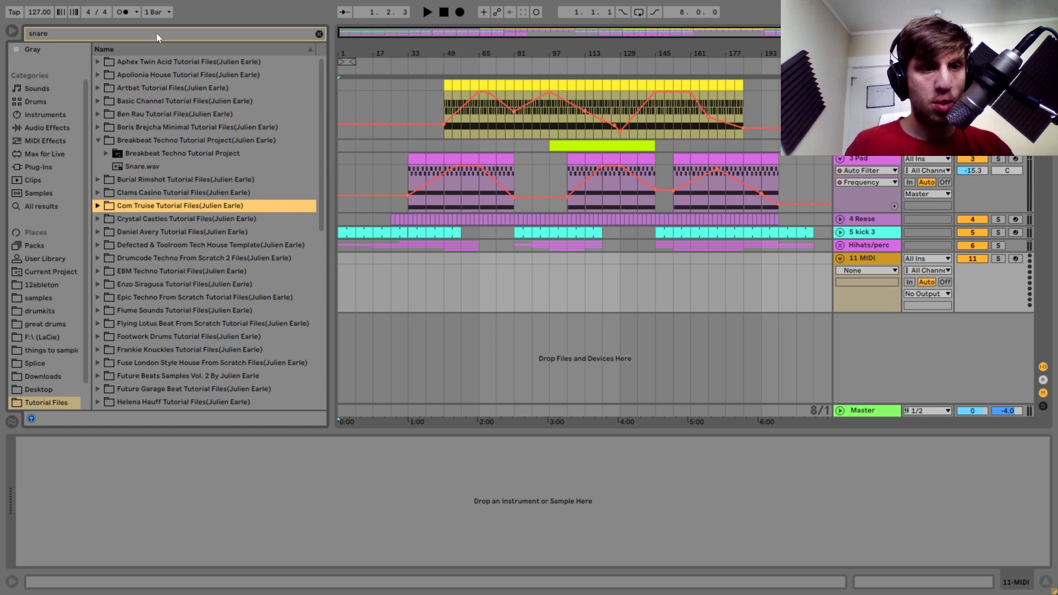
{"action": "key", "text": "Down"}
{"action": "key", "text": "Down"}
{"action": "key", "text": "Down"}
{"action": "key", "text": "Down"}
{"action": "key", "text": "Right"}
{"action": "key", "text": "Down"}
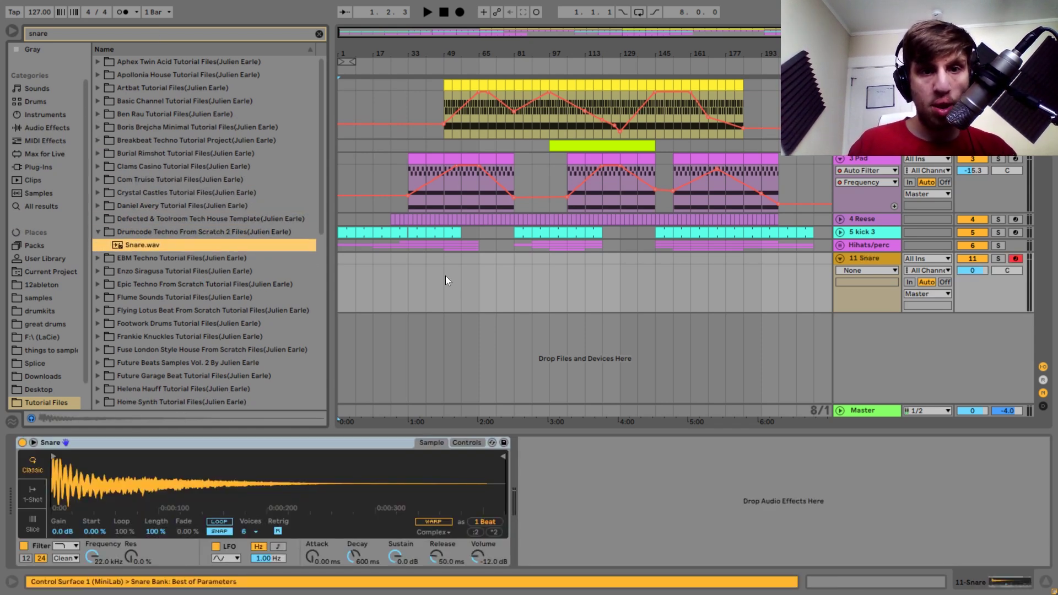
- Insert an empty eight-bar MIDI clip on the 11 Snare track from bar 73 to bar 81
{"action": "left_click", "coordinate": [501, 261]}
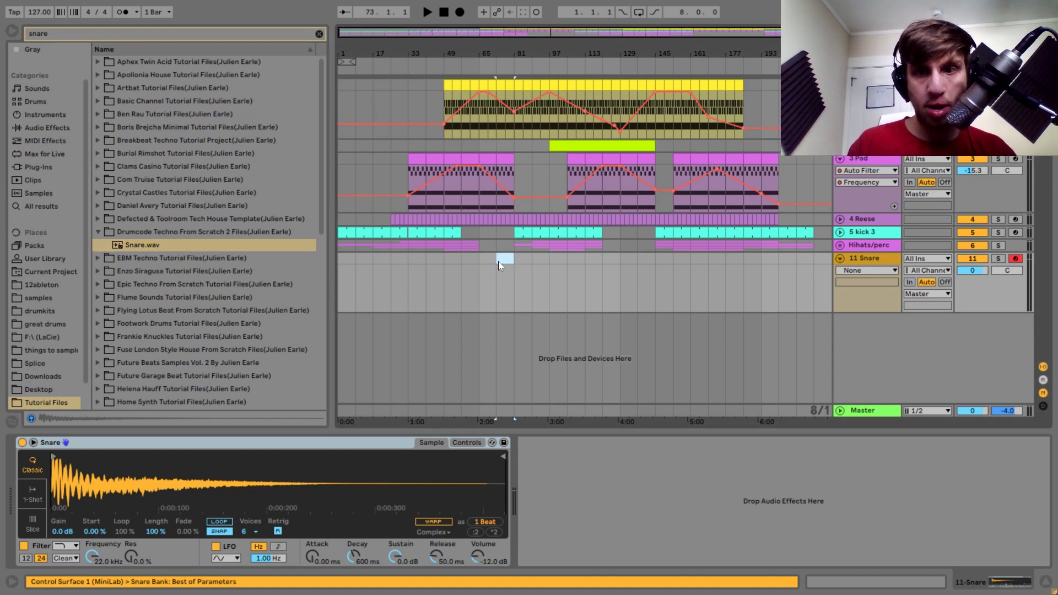
{"action": "key", "text": "space"}
{"action": "key", "text": "ctrl+shift+m"}
{"action": "key", "text": "space"}
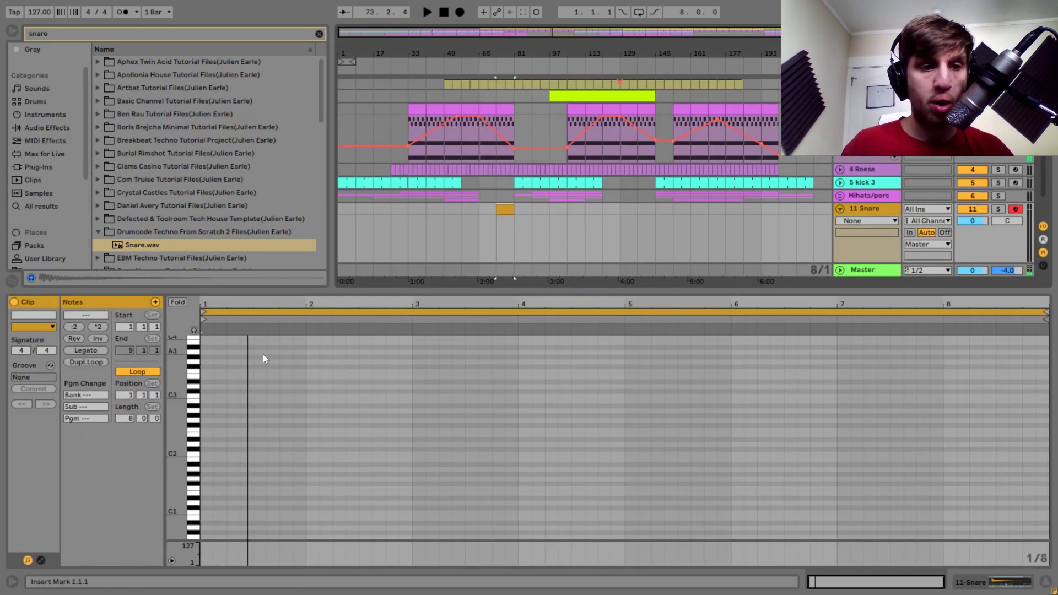
- Add a sixteenth-length C3 note at the snare clip's start and duplicate it to fill all eight bars with a roll
{"action": "double_click", "coordinate": [212, 398]}
{"action": "left_click_drag", "start_coordinate": [209, 312], "coordinate": [216, 337]}
{"action": "key", "text": "ctrl+z"}
{"action": "left_click_drag", "start_coordinate": [221, 382], "coordinate": [200, 424]}
{"action": "key", "text": "ctrl+d"}
{"action": "key", "text": "ctrl+d"}
{"action": "key", "text": "ctrl+d"}
{"action": "key", "text": "ctrl+d"}
{"action": "key", "text": "ctrl+d"}
{"action": "key", "text": "ctrl+d"}
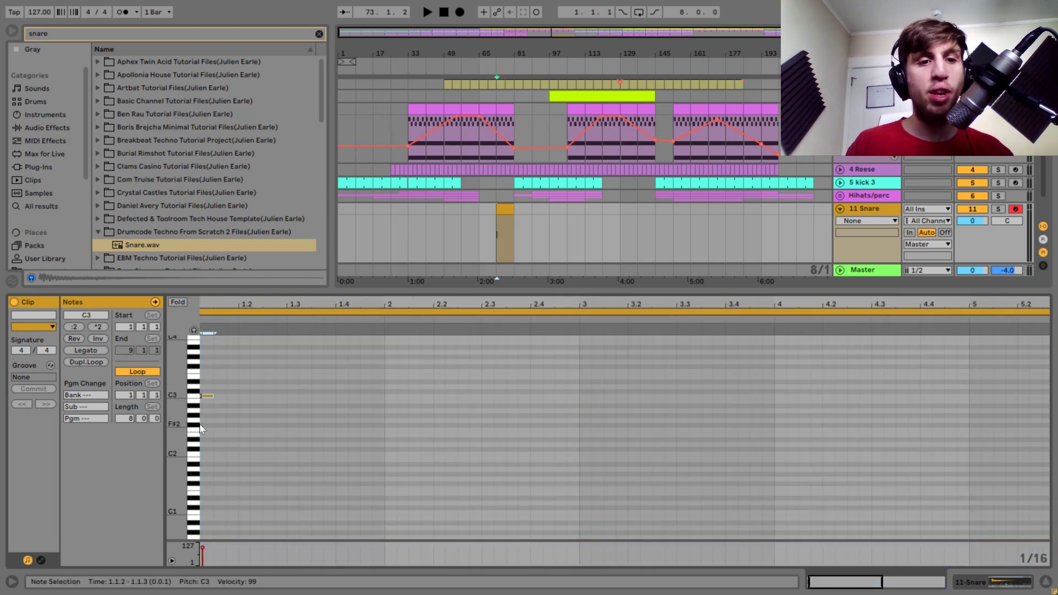
{"action": "key", "text": "ctrl+d"}
{"action": "key", "text": "ctrl+d"}
{"action": "key", "text": "ctrl+d"}
{"action": "key", "text": "ctrl+d"}
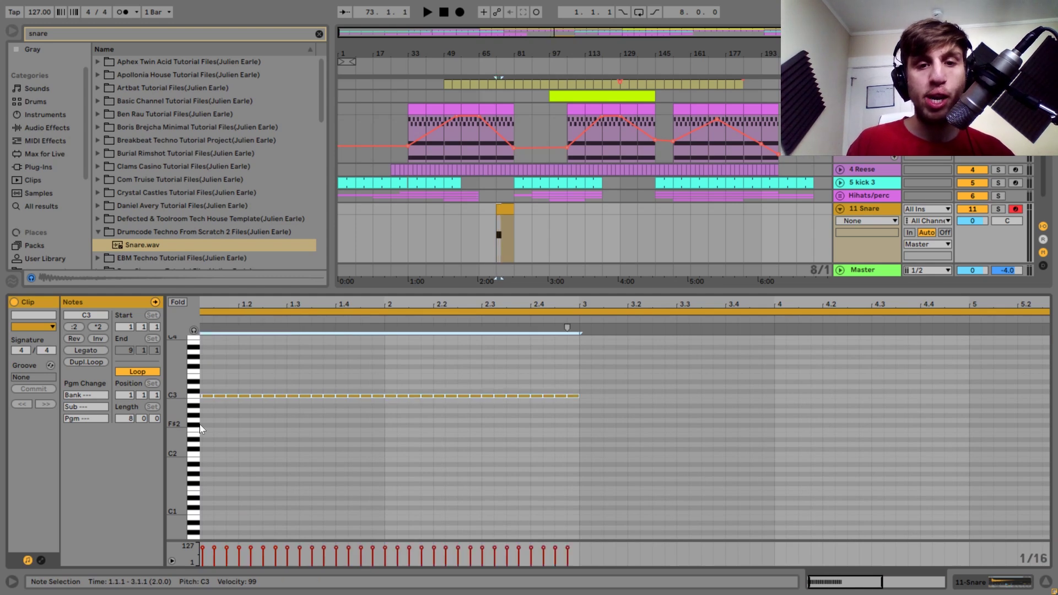
{"action": "left_click", "coordinate": [201, 428]}
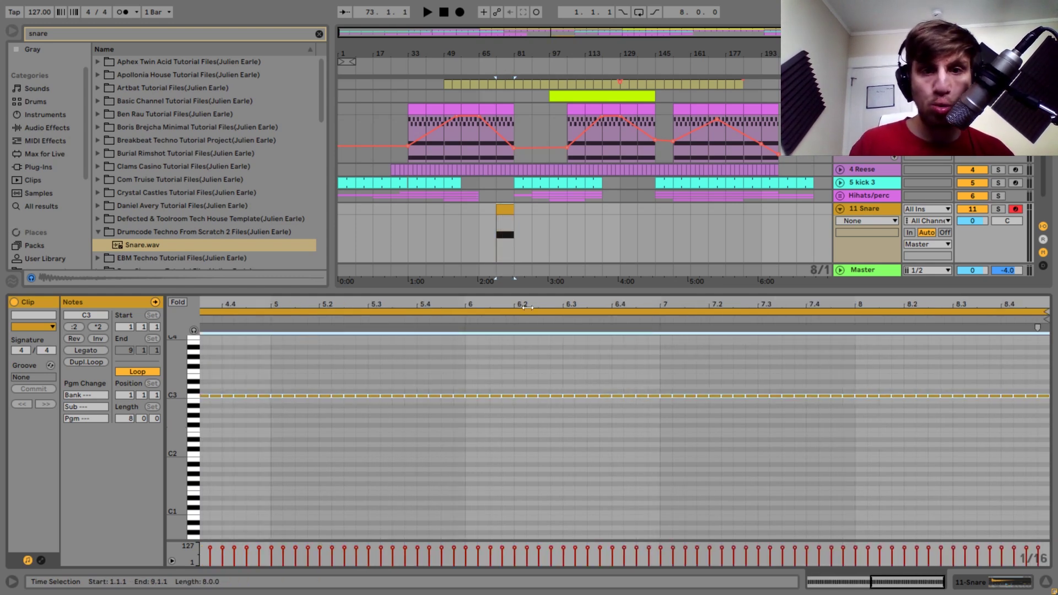
- Add a Utility audio effect after the Snare sampler on the 11 Snare track
{"action": "left_click", "coordinate": [865, 210]}
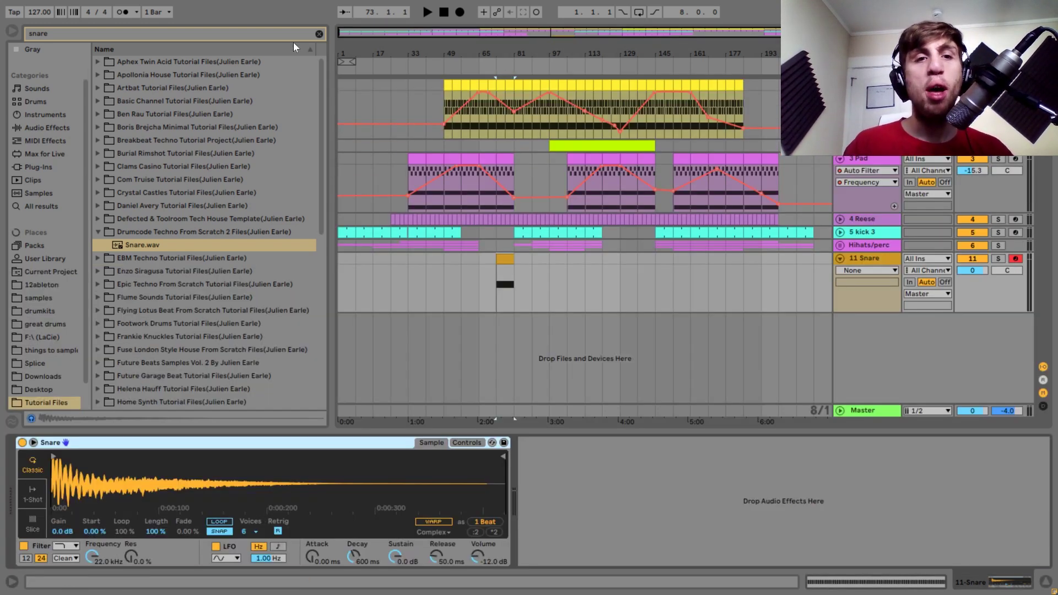
{"action": "left_click", "coordinate": [318, 35]}
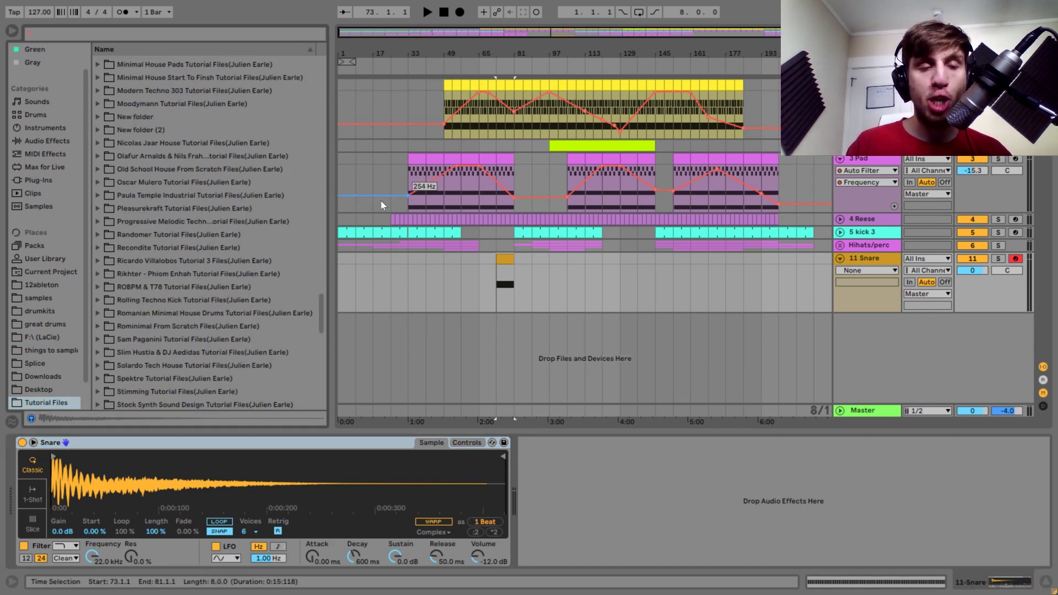
{"action": "left_click", "coordinate": [46, 142]}
{"action": "scroll", "coordinate": [174, 266], "scroll_direction": "down", "scroll_amount": 5}
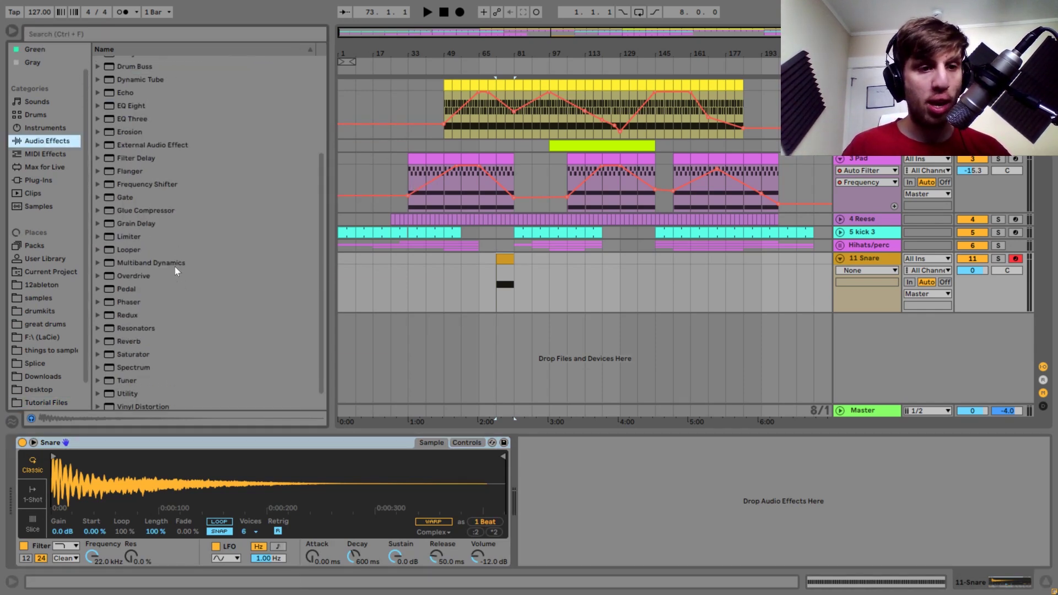
{"action": "left_click", "coordinate": [127, 387]}
{"action": "double_click", "coordinate": [127, 386]}
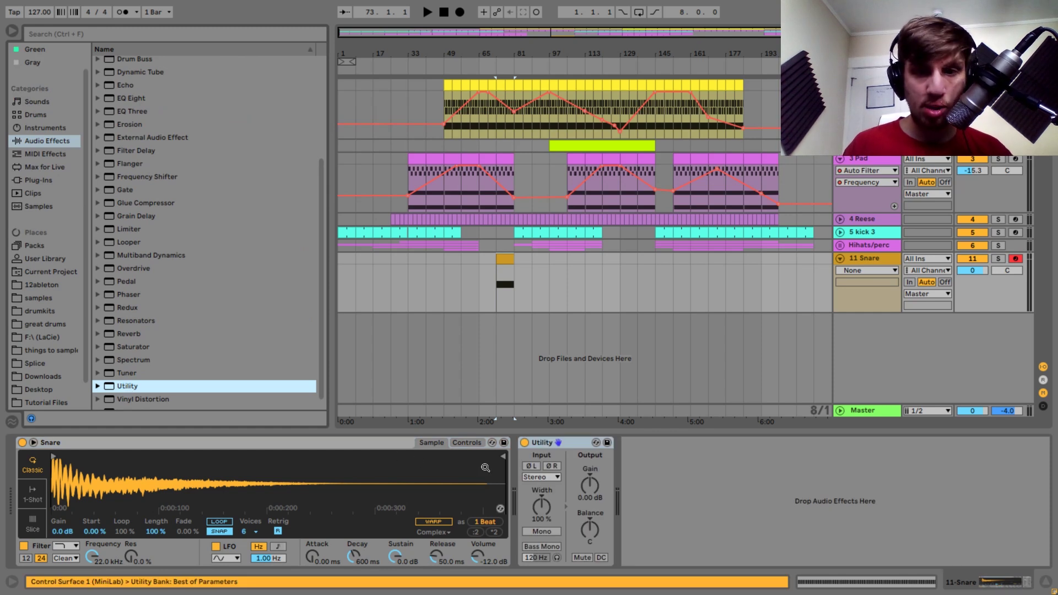
- Ramp the snare's Utility Gain automation up to 0.00 dB across bars 73–81 and set the track volume to -2.3 dB
{"action": "right_click", "coordinate": [600, 498]}
{"action": "left_click", "coordinate": [639, 503]}
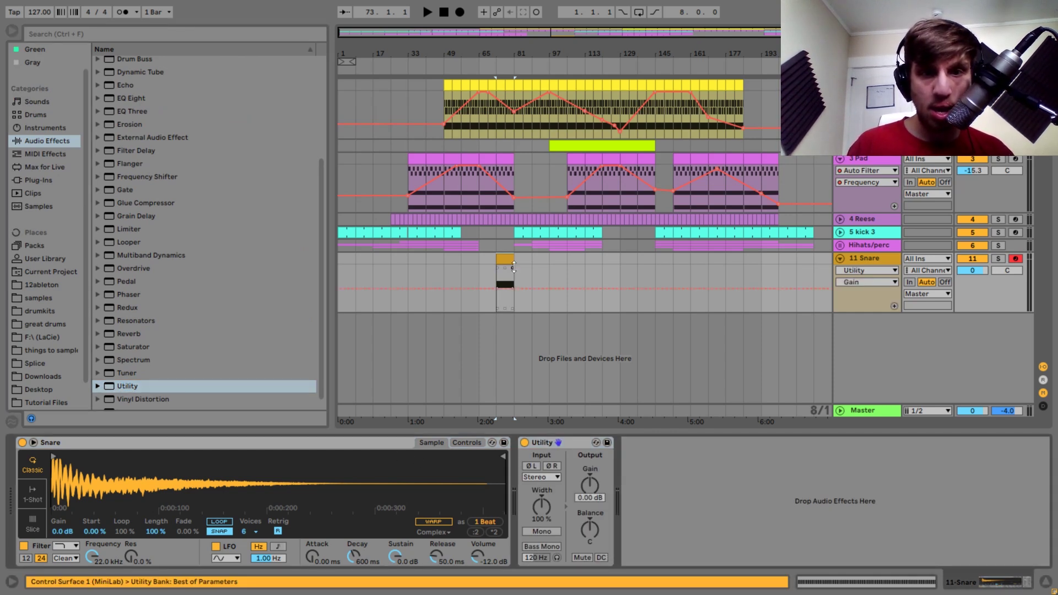
{"action": "left_click", "coordinate": [516, 290]}
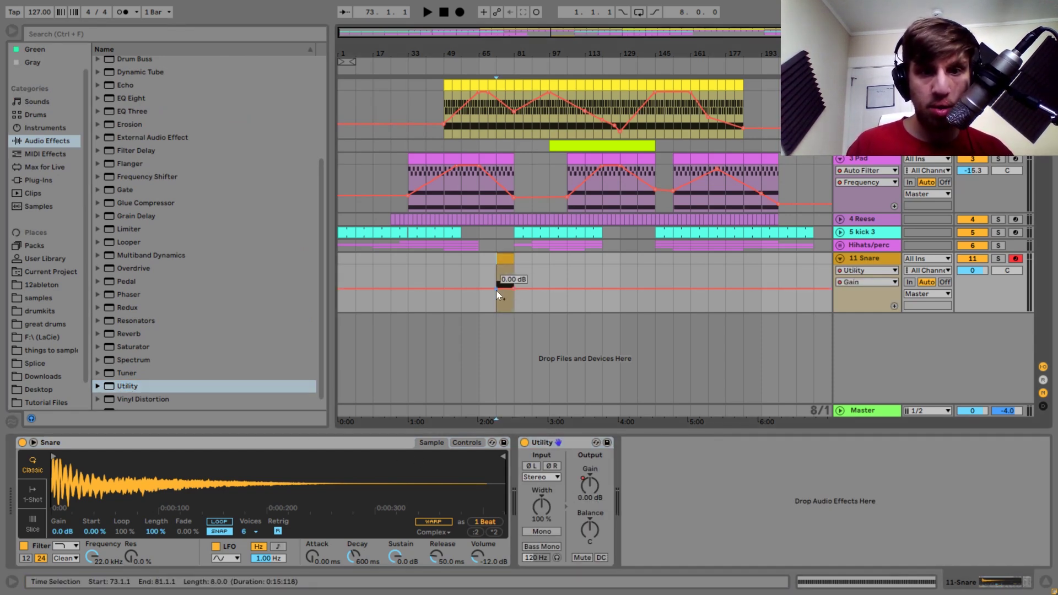
{"action": "left_click_drag", "start_coordinate": [495, 292], "coordinate": [494, 303]}
{"action": "key", "text": "space"}
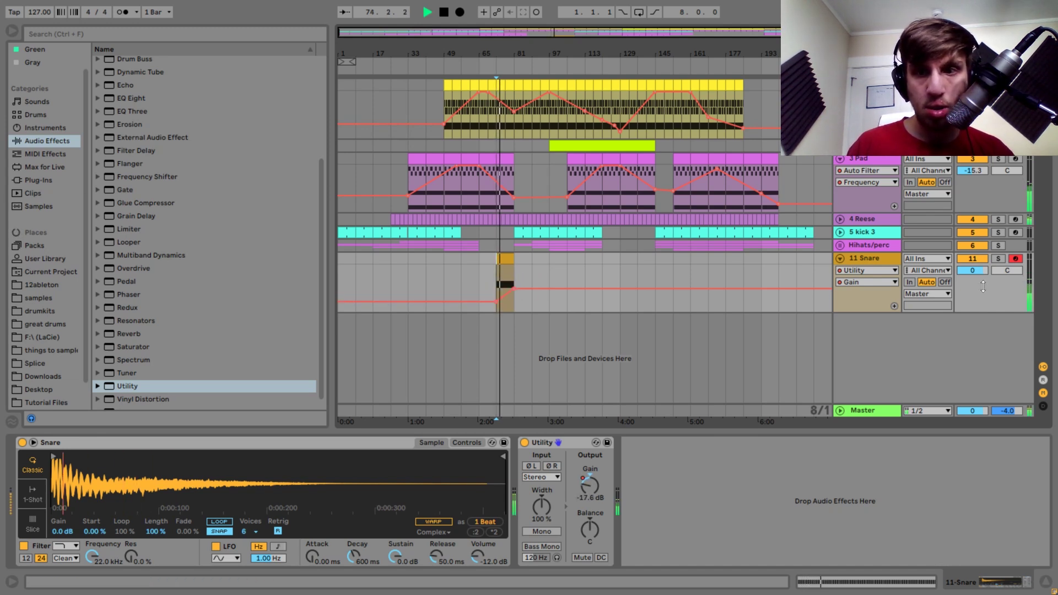
{"action": "left_click_drag", "start_coordinate": [971, 268], "coordinate": [971, 270]}
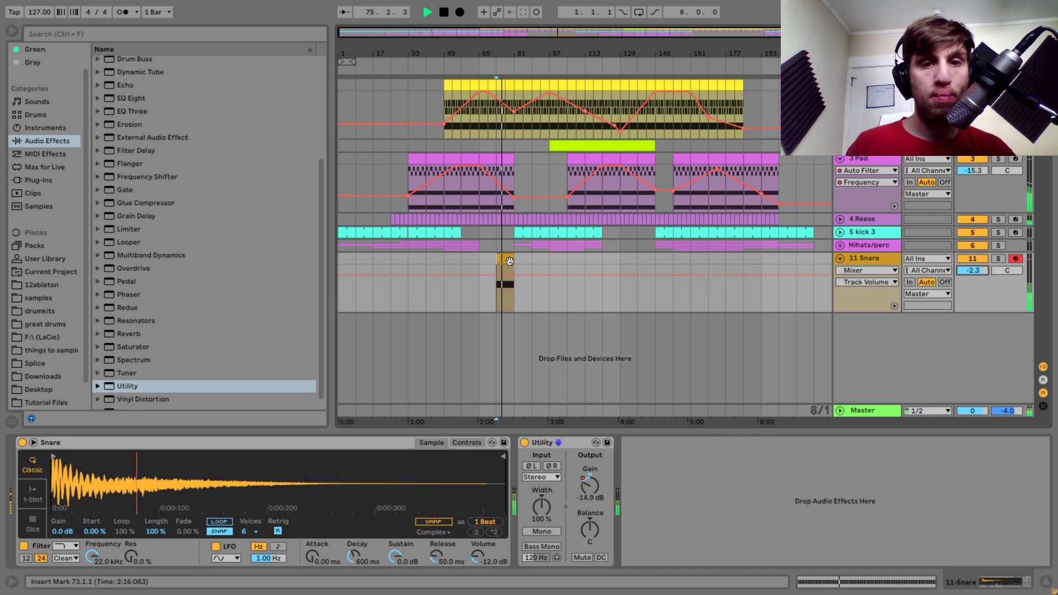
- Copy the snare clip across bars 129–145 and ramp its Utility Gain from about -21.3 dB at bar 129 up to bar 145
{"action": "left_click_drag", "start_coordinate": [508, 259], "coordinate": [630, 266]}
{"action": "left_click", "coordinate": [645, 259], "text": "shift"}
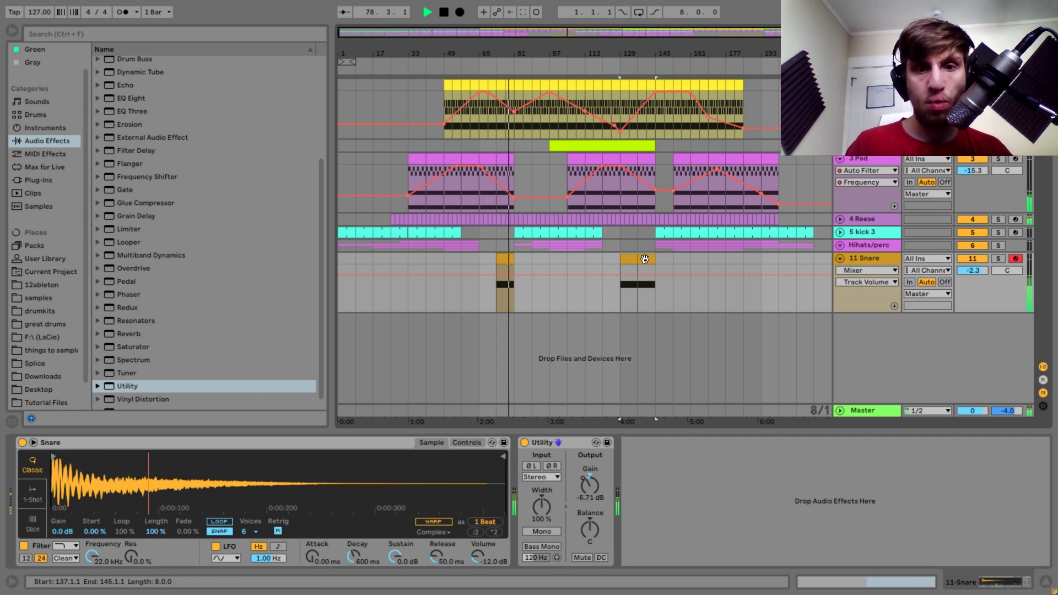
{"action": "left_click", "coordinate": [878, 270]}
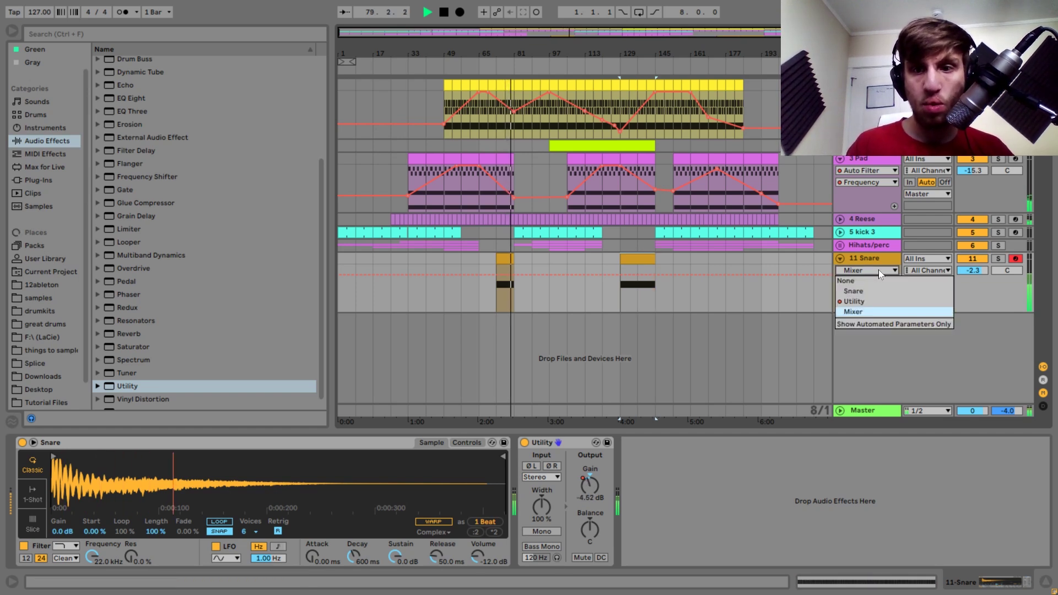
{"action": "left_click", "coordinate": [862, 301]}
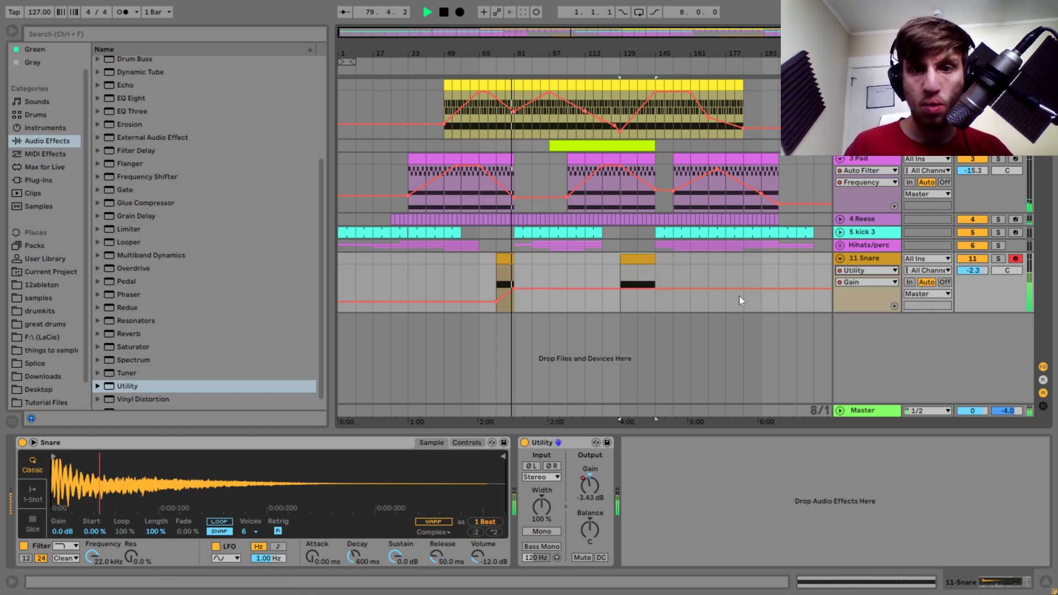
{"action": "left_click", "coordinate": [658, 290]}
{"action": "left_click_drag", "start_coordinate": [617, 289], "coordinate": [620, 298]}
{"action": "key", "text": "space"}
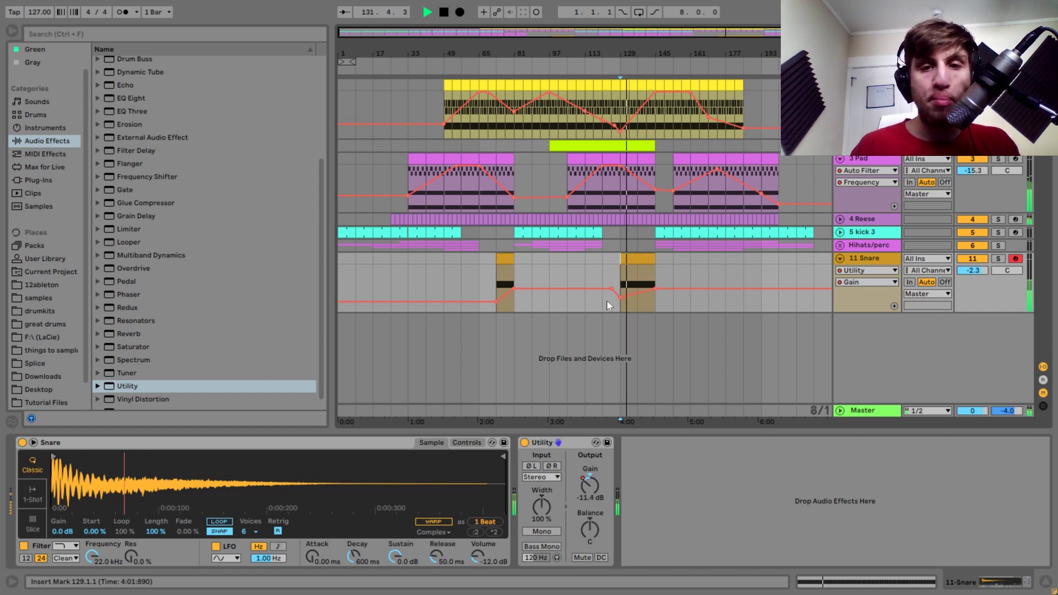
{"action": "left_click_drag", "start_coordinate": [621, 298], "coordinate": [621, 302]}
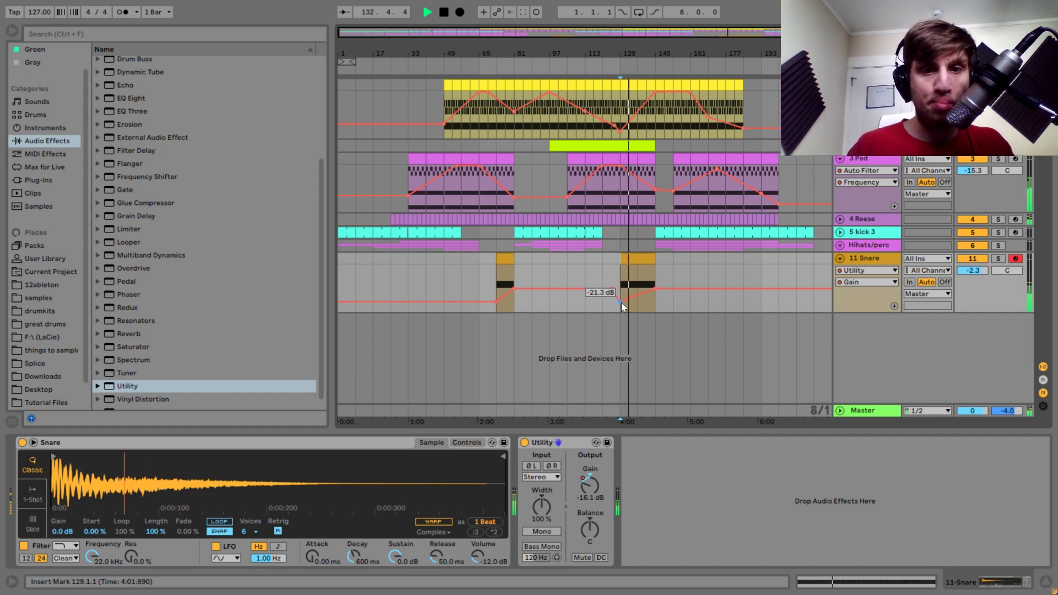
{"action": "key", "text": "space"}
- Add another MIDI track below 11 Snare and load the Operator instrument onto it
{"action": "key", "text": "ctrl+shift+t"}
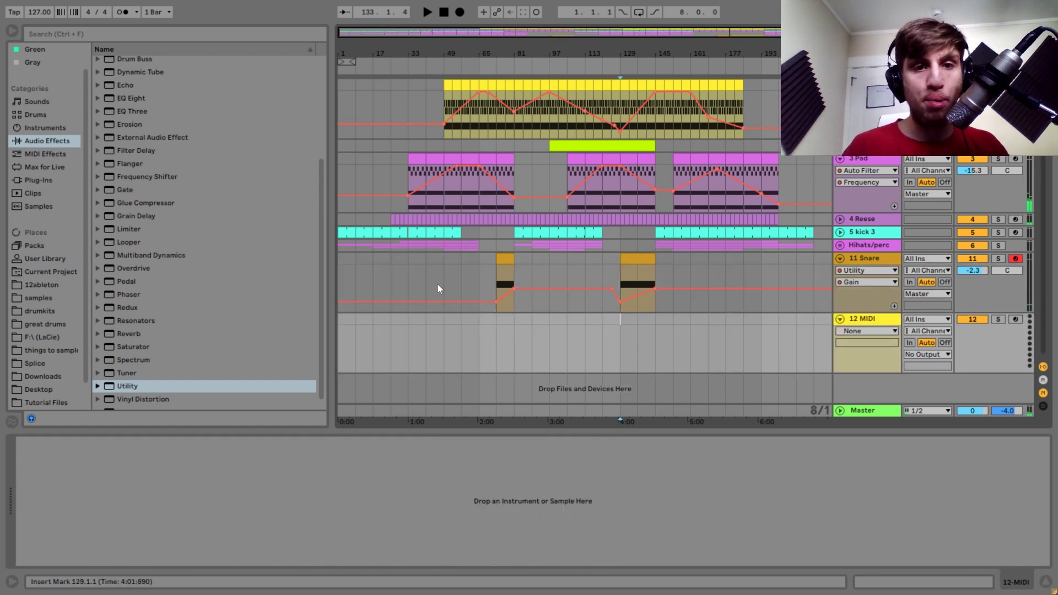
{"action": "left_click", "coordinate": [41, 127]}
{"action": "left_click", "coordinate": [126, 154]}
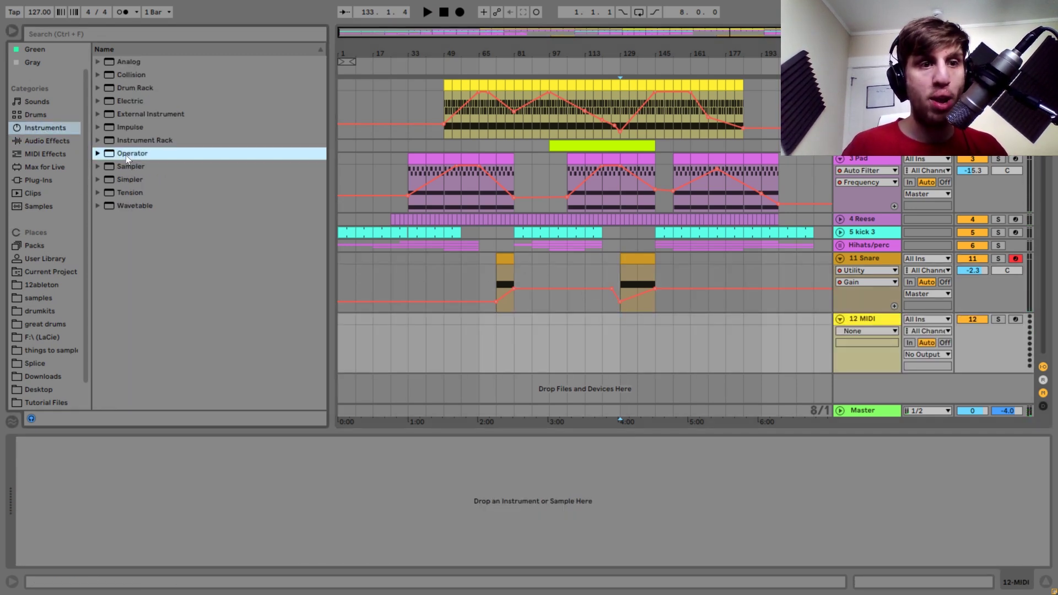
{"action": "left_click", "coordinate": [461, 318]}
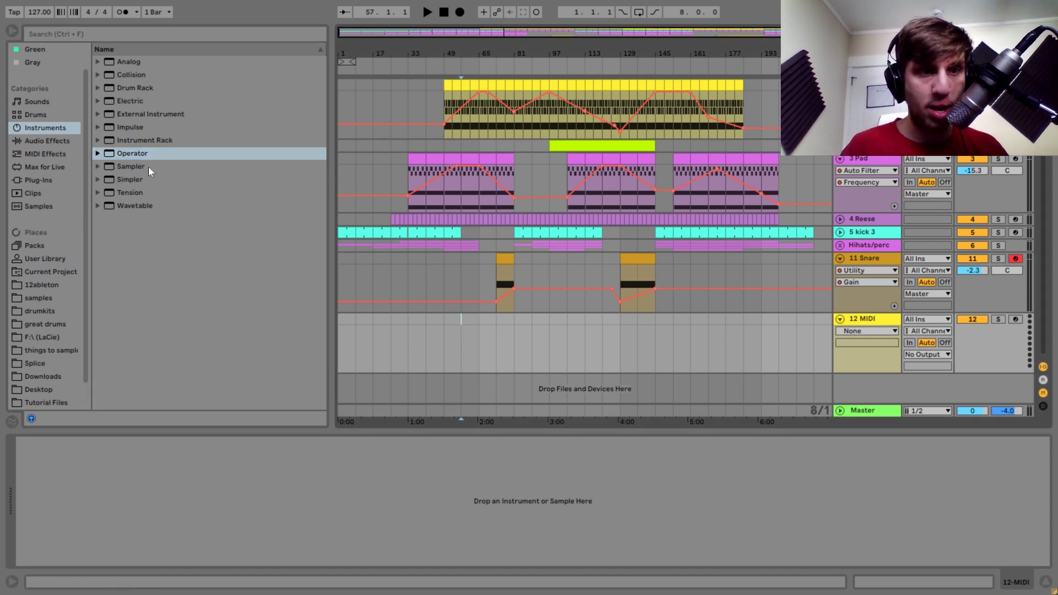
{"action": "double_click", "coordinate": [135, 154]}
- Create a MIDI clip on the 12 Operator track across bars 57–81 holding one sustained D#3 note
{"action": "left_click_drag", "start_coordinate": [462, 319], "coordinate": [513, 322]}
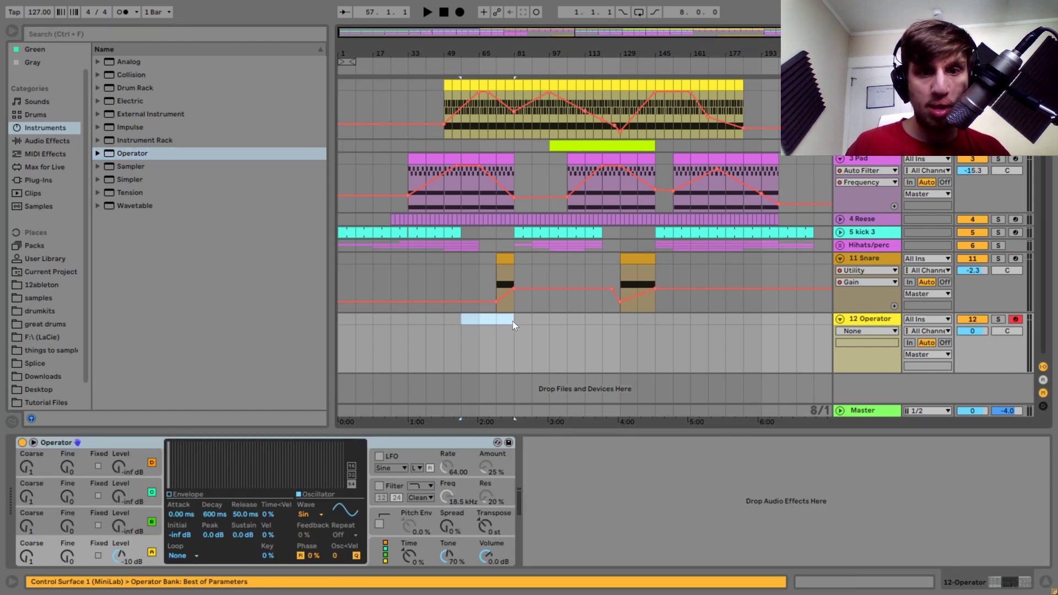
{"action": "key", "text": "ctrl+shift+m"}
{"action": "double_click", "coordinate": [209, 382]}
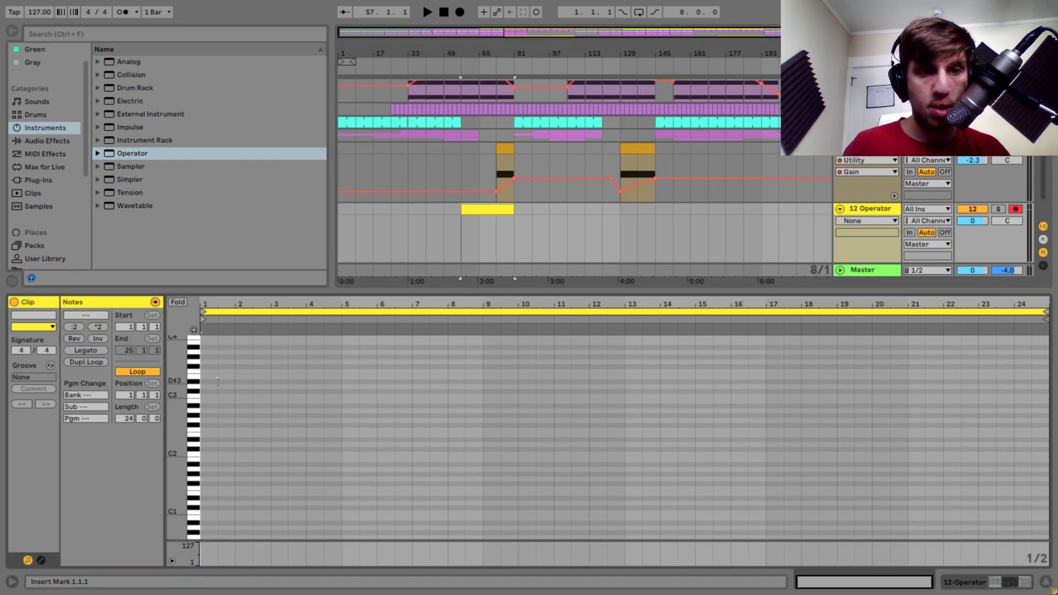
{"action": "left_click", "coordinate": [862, 210]}
- Copy the Operator clip to bar 113, extend it to bar 145, and stretch its D#3 note across the full clip
{"action": "left_click", "coordinate": [478, 317]}
{"action": "key", "text": "ctrl+d"}
{"action": "left_click_drag", "start_coordinate": [621, 332], "coordinate": [632, 330]}
{"action": "left_click", "coordinate": [654, 320], "text": "shift"}
{"action": "key", "text": "ctrl+j"}
{"action": "double_click", "coordinate": [653, 320]}
{"action": "key", "text": "ctrl+a"}
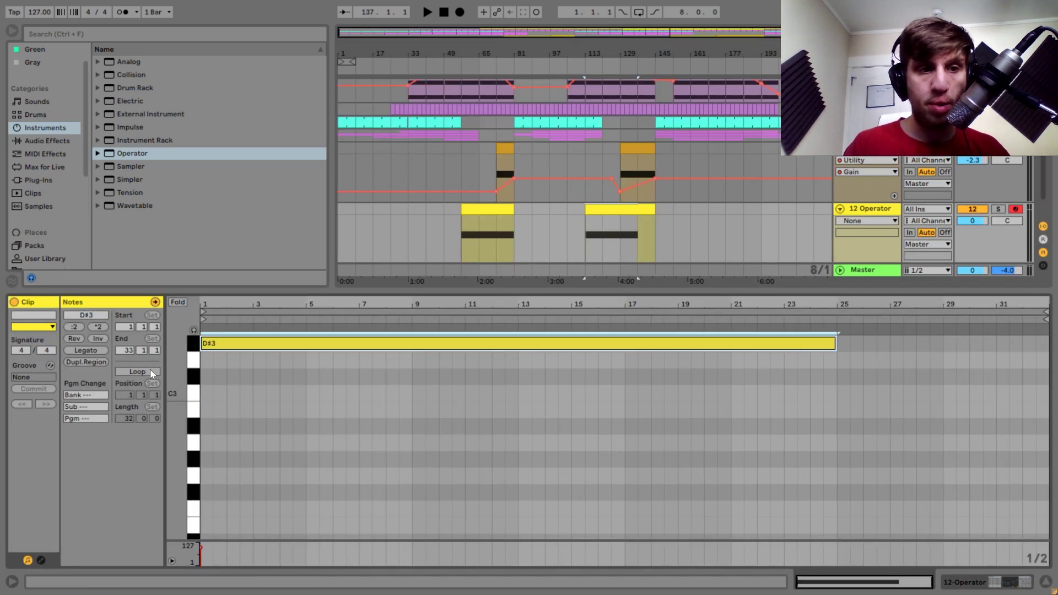
{"action": "left_click", "coordinate": [77, 351]}
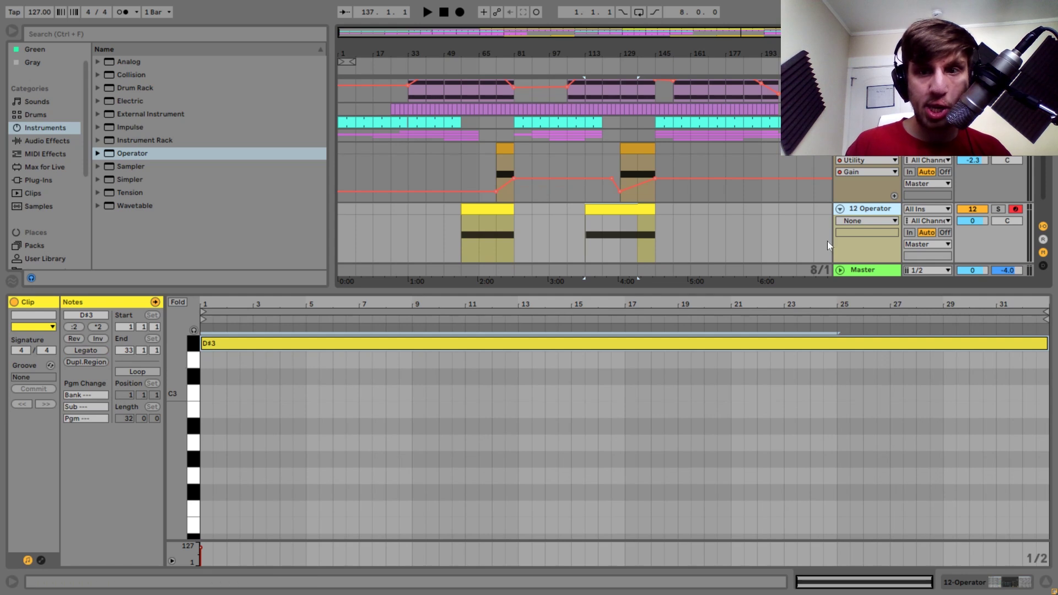
- Set Operator's oscillator A to Noise White and enable its filter as a band-pass at about 2.80 kHz
{"action": "left_click", "coordinate": [865, 212]}
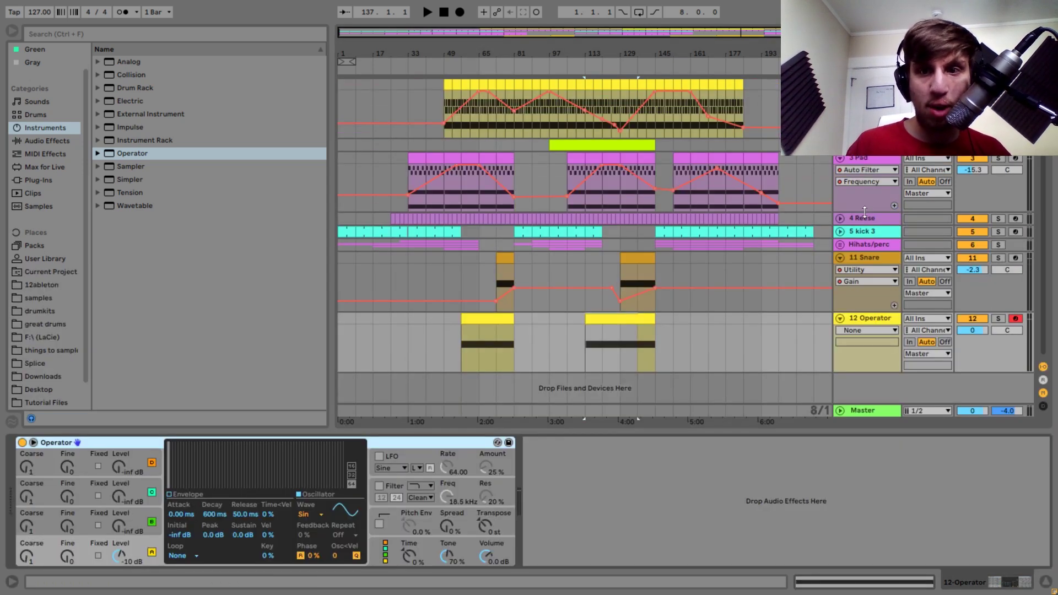
{"action": "left_click", "coordinate": [316, 513]}
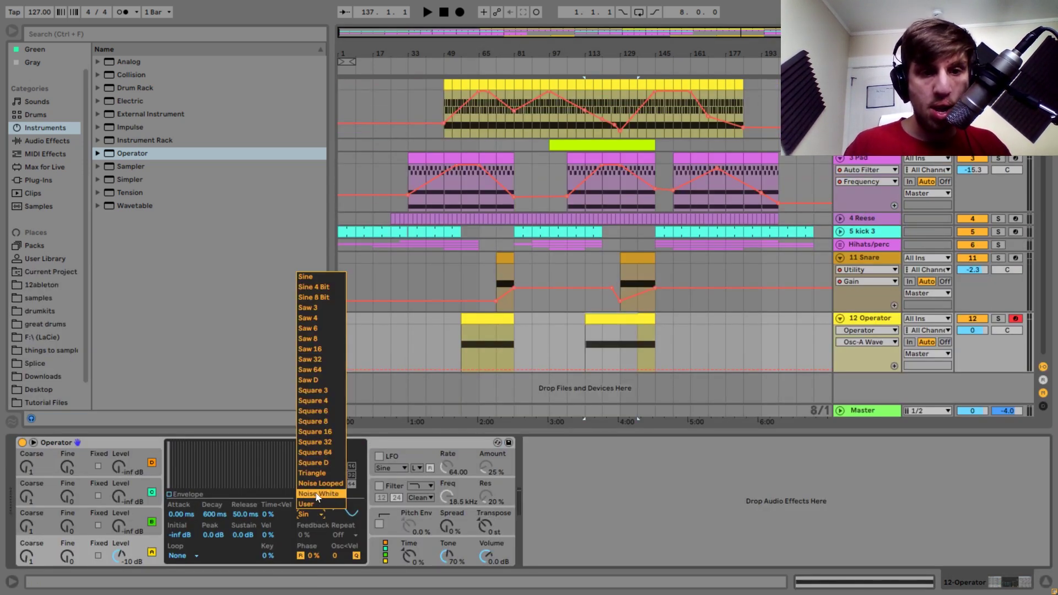
{"action": "left_click", "coordinate": [379, 487]}
{"action": "left_click", "coordinate": [420, 486]}
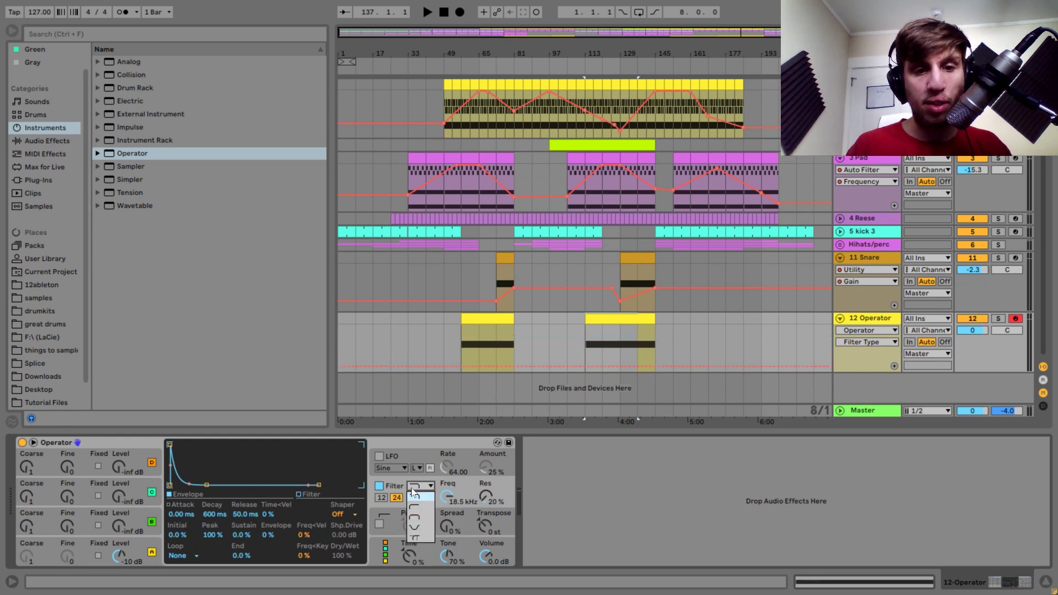
{"action": "left_click", "coordinate": [419, 516]}
{"action": "left_click_drag", "start_coordinate": [448, 500], "coordinate": [448, 497]}
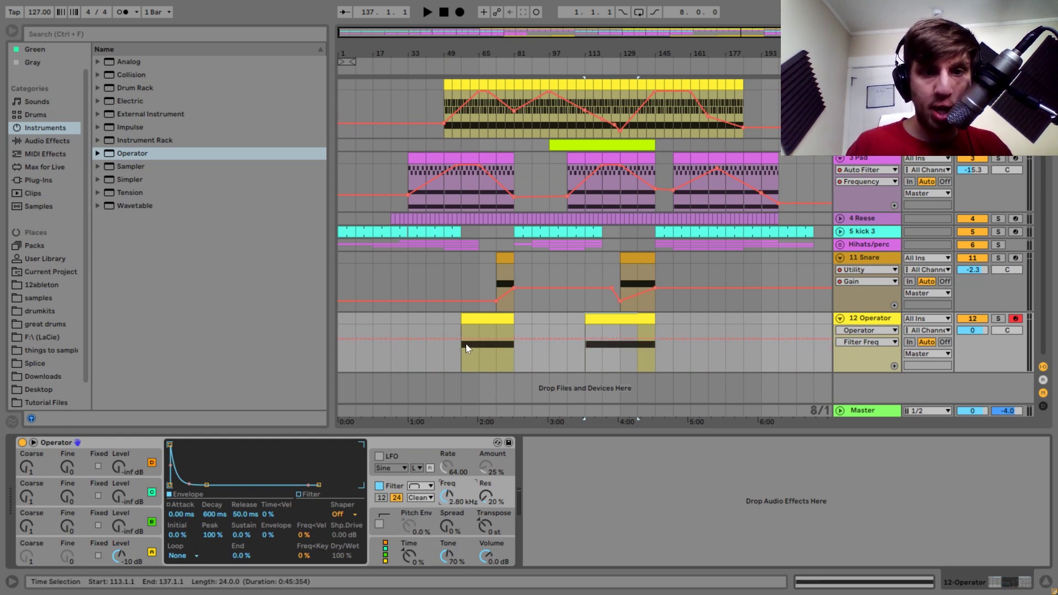
- Automate Operator's Filter Freq across bars 57–81, dipping to its minimum mid-clip and rising to about 8.86 kHz at bar 81
{"action": "left_click_drag", "start_coordinate": [469, 339], "coordinate": [514, 333]}
{"action": "left_click", "coordinate": [489, 337]}
{"action": "key", "text": "space"}
{"action": "left_click_drag", "start_coordinate": [514, 334], "coordinate": [514, 330]}
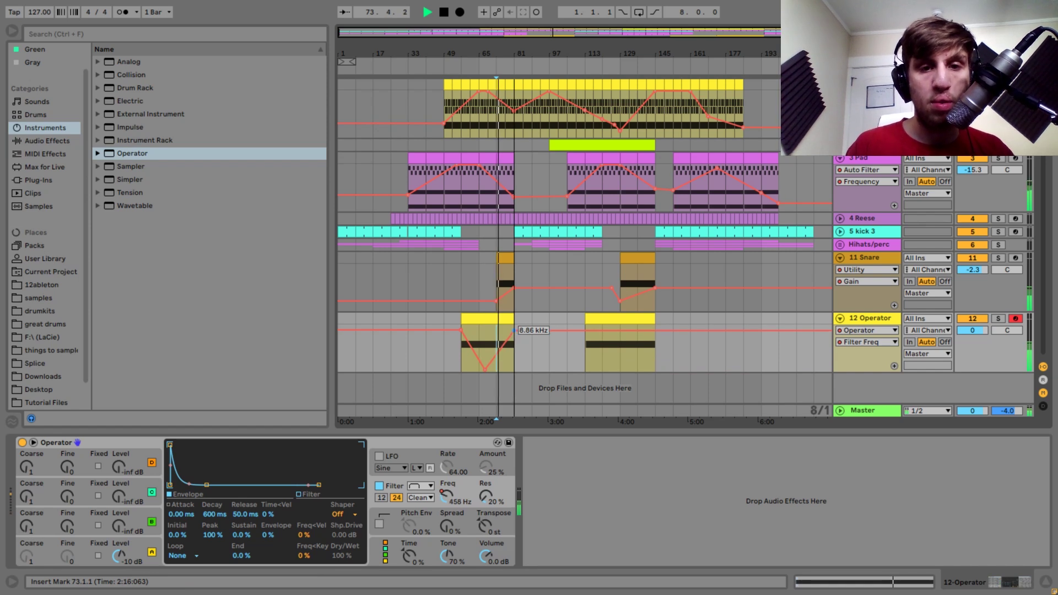
- Add an Auto Filter after Operator and set it to high-pass at about 261 Hz with 8.0% resonance
{"action": "left_click", "coordinate": [48, 140]}
{"action": "scroll", "coordinate": [158, 144], "scroll_direction": "up", "scroll_amount": 5}
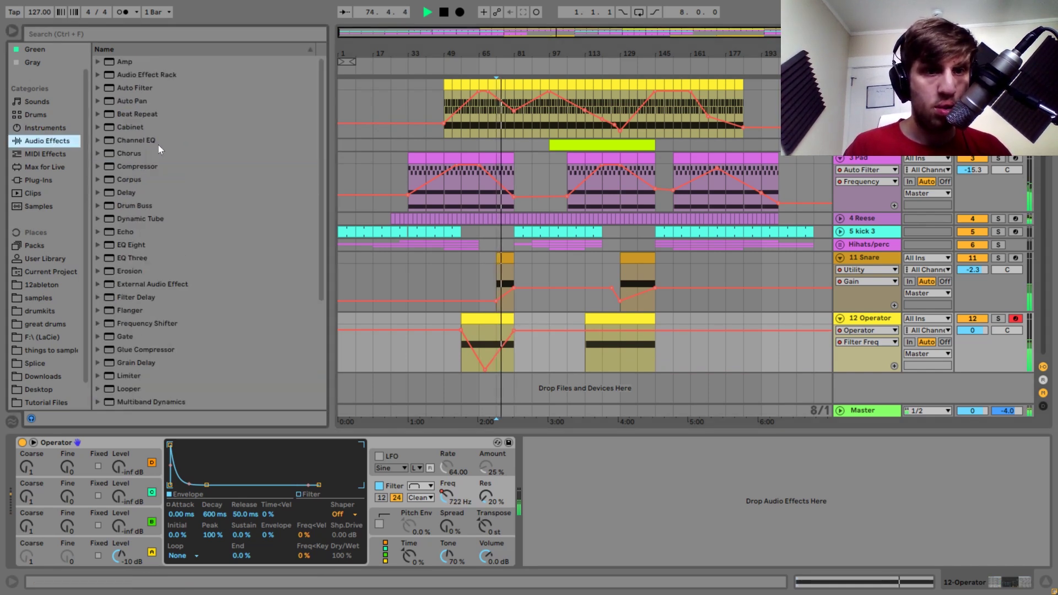
{"action": "double_click", "coordinate": [136, 88]}
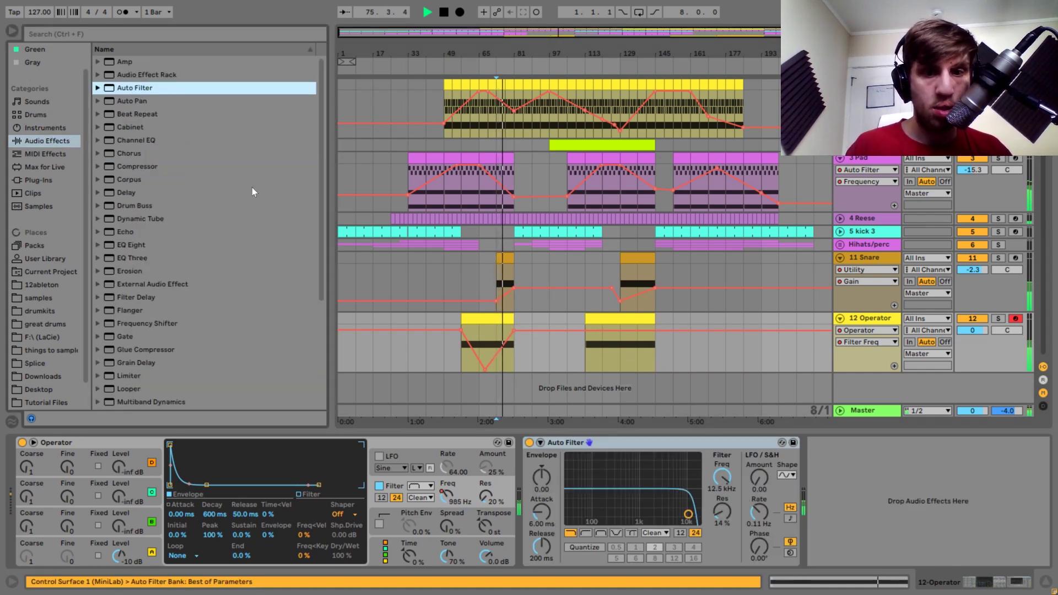
{"action": "left_click", "coordinate": [585, 534]}
{"action": "left_click_drag", "start_coordinate": [688, 514], "coordinate": [614, 521]}
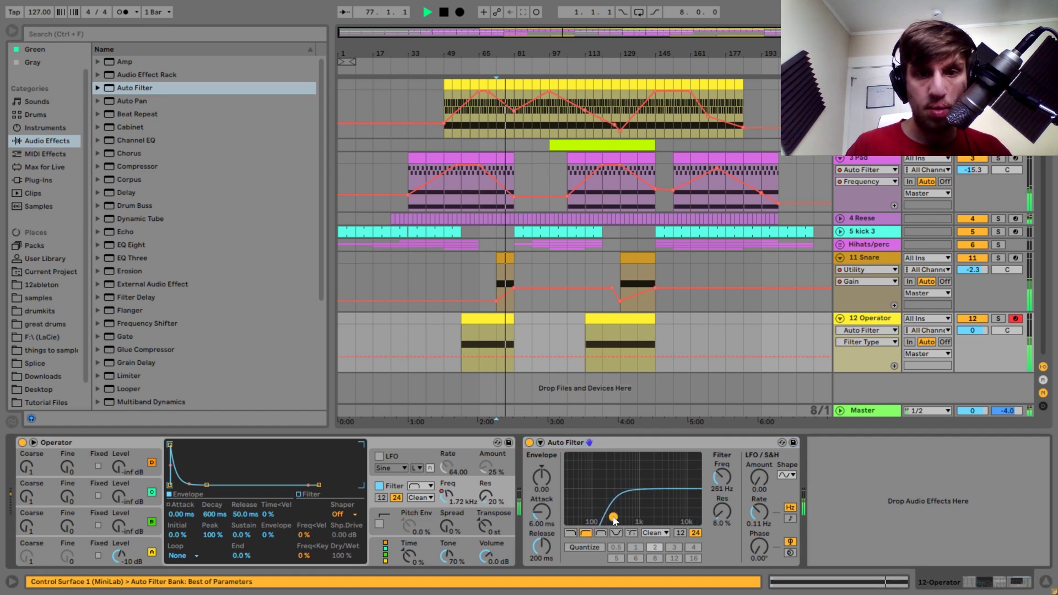
- Draw a Filter Freq dip across bars 113–145 rising to about 11.8 kHz, and fold the 12 Operator and 11 Snare tracks
{"action": "left_click", "coordinate": [447, 496]}
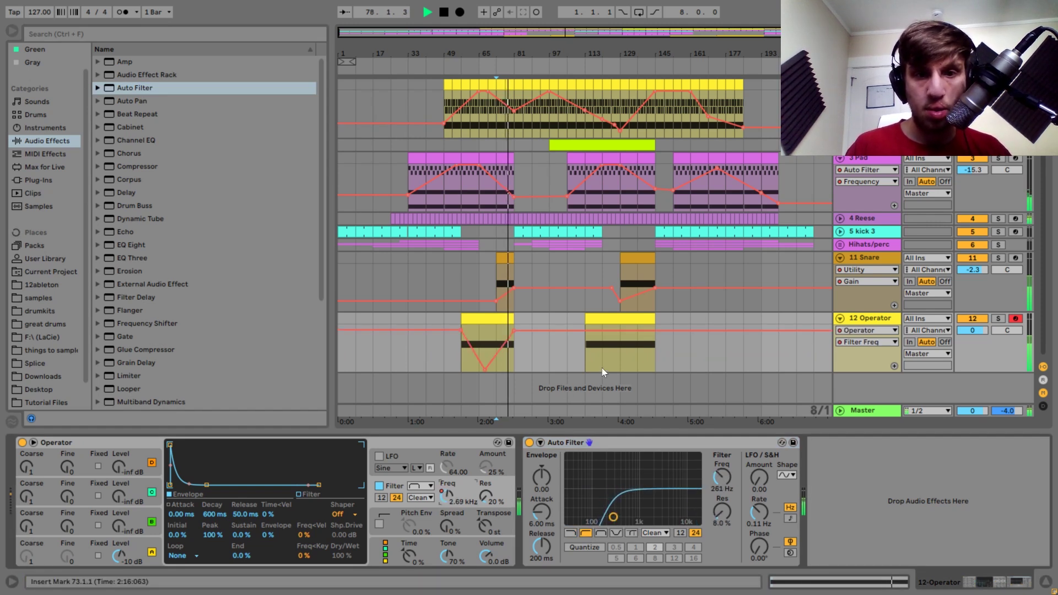
{"action": "left_click", "coordinate": [586, 331]}
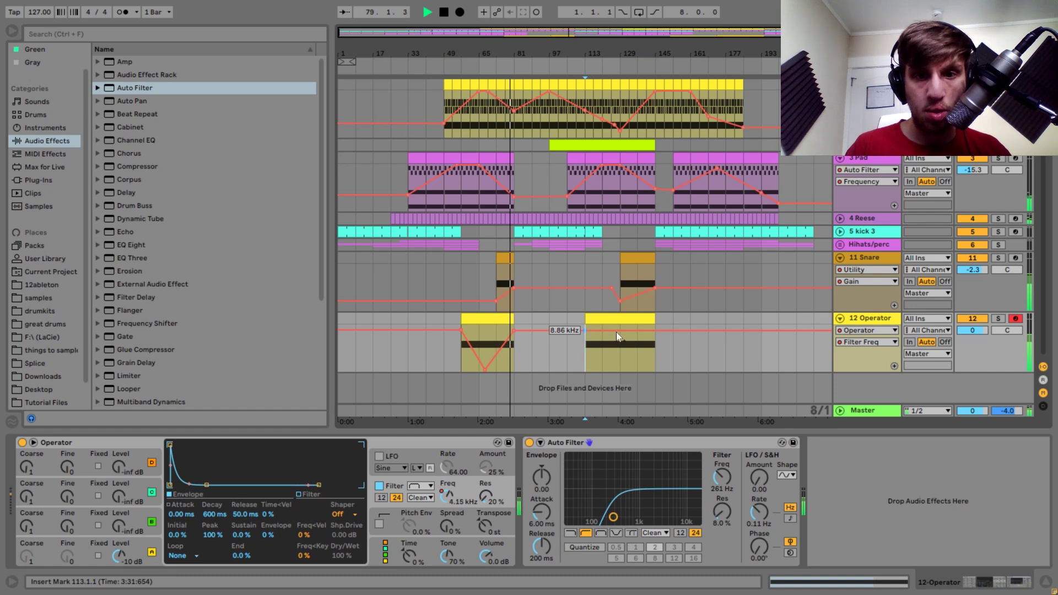
{"action": "left_click_drag", "start_coordinate": [621, 330], "coordinate": [654, 328]}
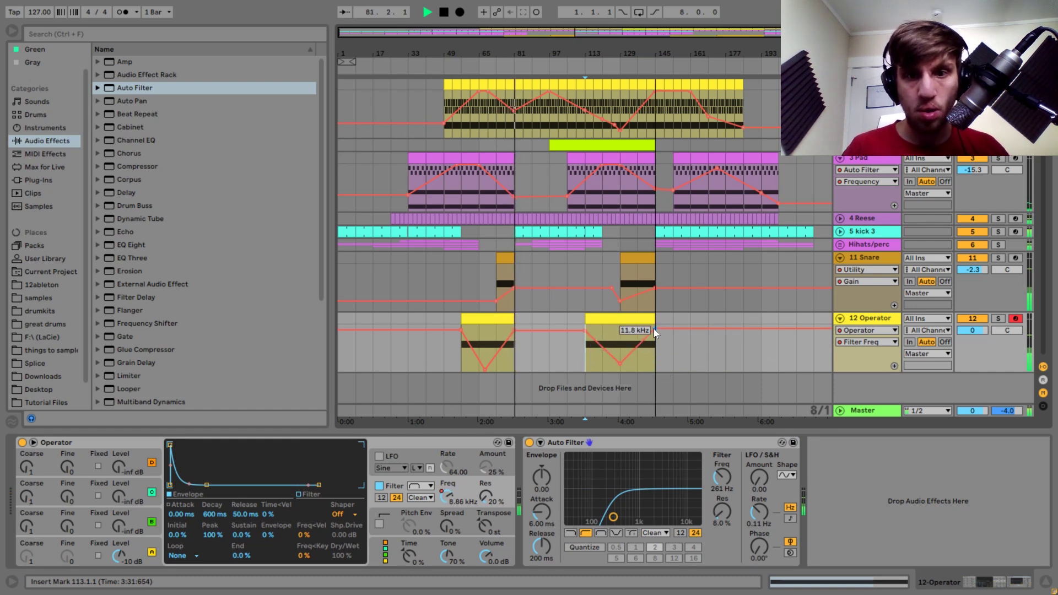
{"action": "left_click", "coordinate": [840, 320]}
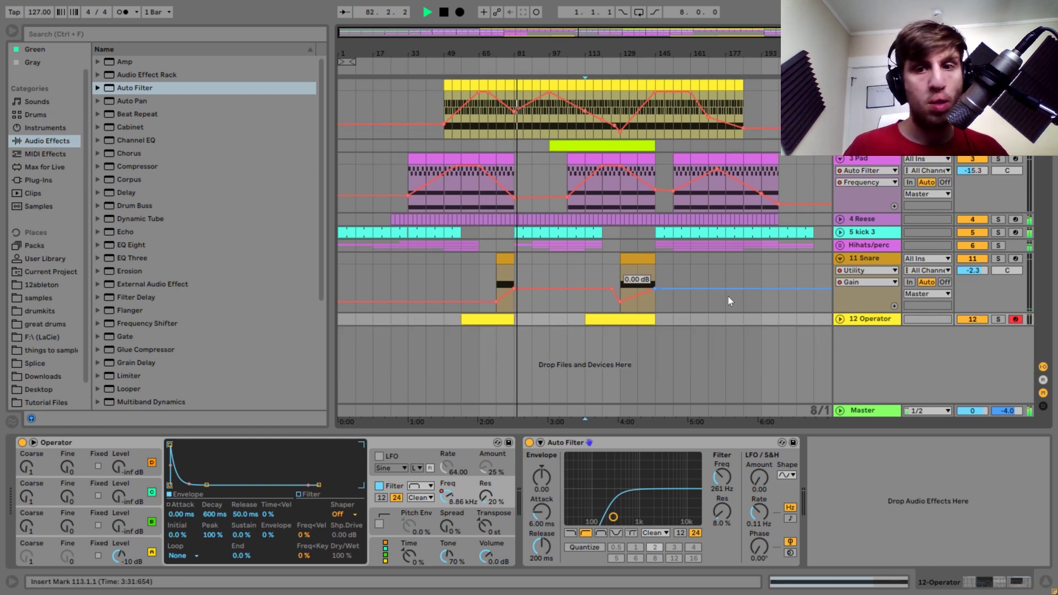
{"action": "left_click", "coordinate": [839, 259]}
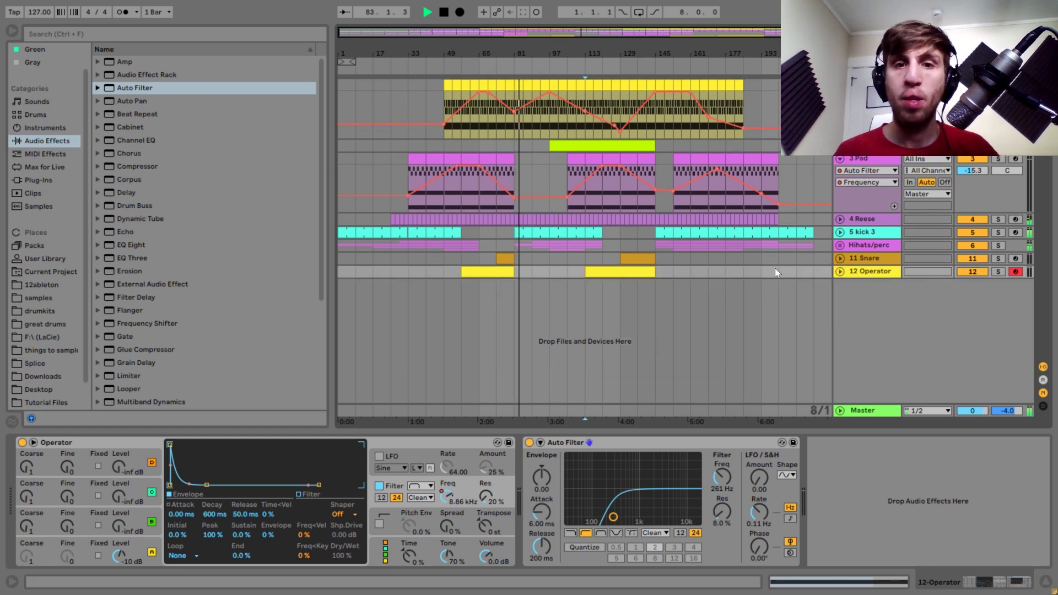
- Unfold the 12 Operator track, extend its second clip to bar 153, and lengthen the D#3 note to the full 40 bars
{"action": "left_click", "coordinate": [840, 272]}
{"action": "left_click", "coordinate": [652, 275]}
{"action": "left_click", "coordinate": [673, 275], "text": "shift"}
{"action": "key", "text": "space"}
{"action": "key", "text": "ctrl+j"}
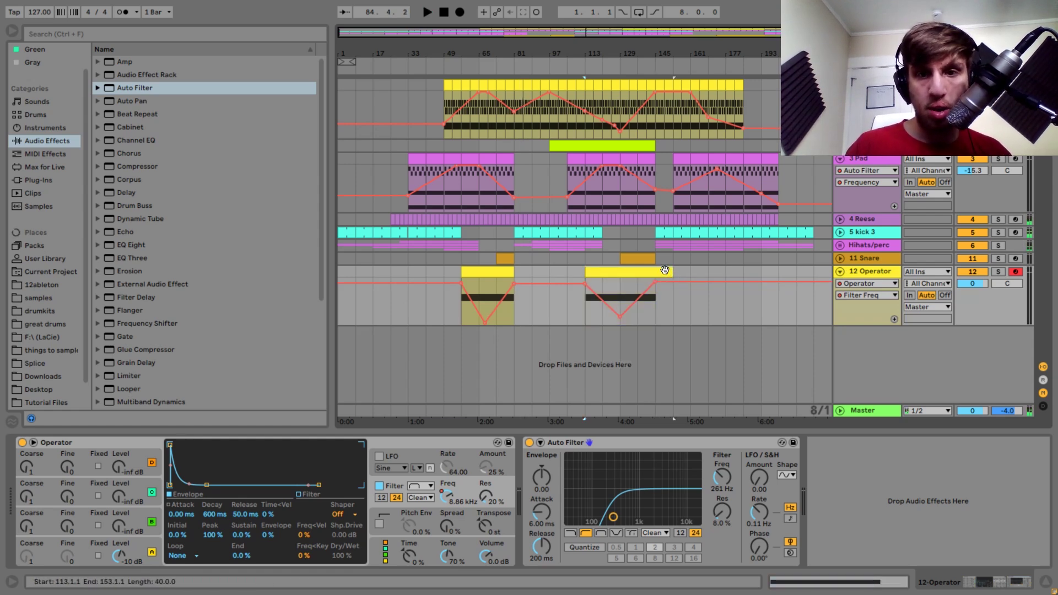
{"action": "double_click", "coordinate": [667, 273]}
{"action": "key", "text": "ctrl+a"}
{"action": "key", "text": "shift+Right"}
{"action": "key", "text": "shift+Right"}
{"action": "key", "text": "shift+Right"}
{"action": "key", "text": "shift+Right"}
{"action": "key", "text": "shift+Right"}
{"action": "key", "text": "shift+Right"}
{"action": "key", "text": "shift+Right"}
{"action": "key", "text": "shift+Right"}
{"action": "key", "text": "shift+Right"}
{"action": "key", "text": "shift+Right"}
{"action": "key", "text": "shift+Right"}
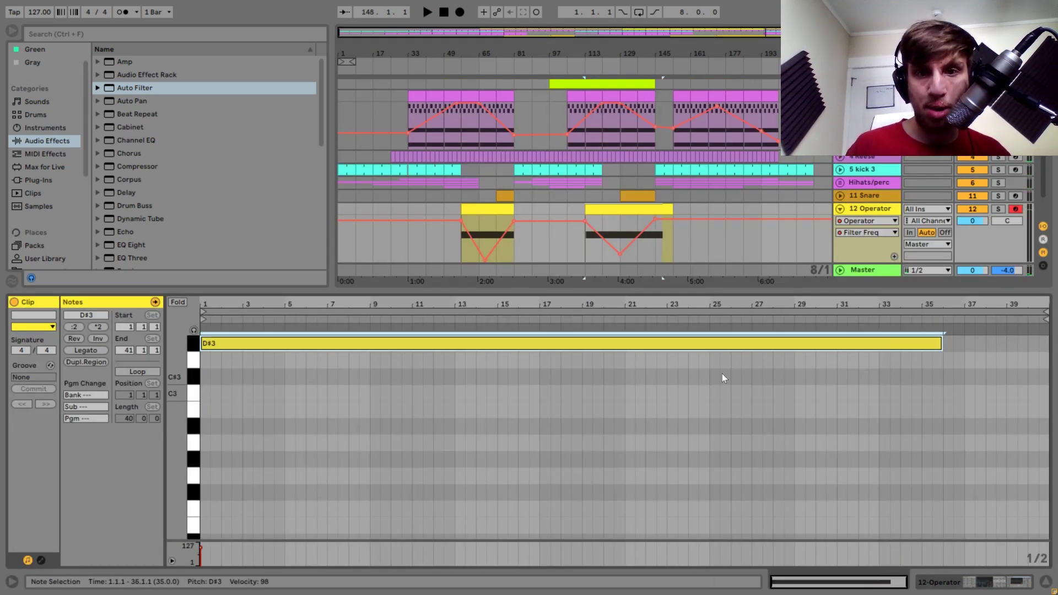
{"action": "left_click", "coordinate": [676, 236]}
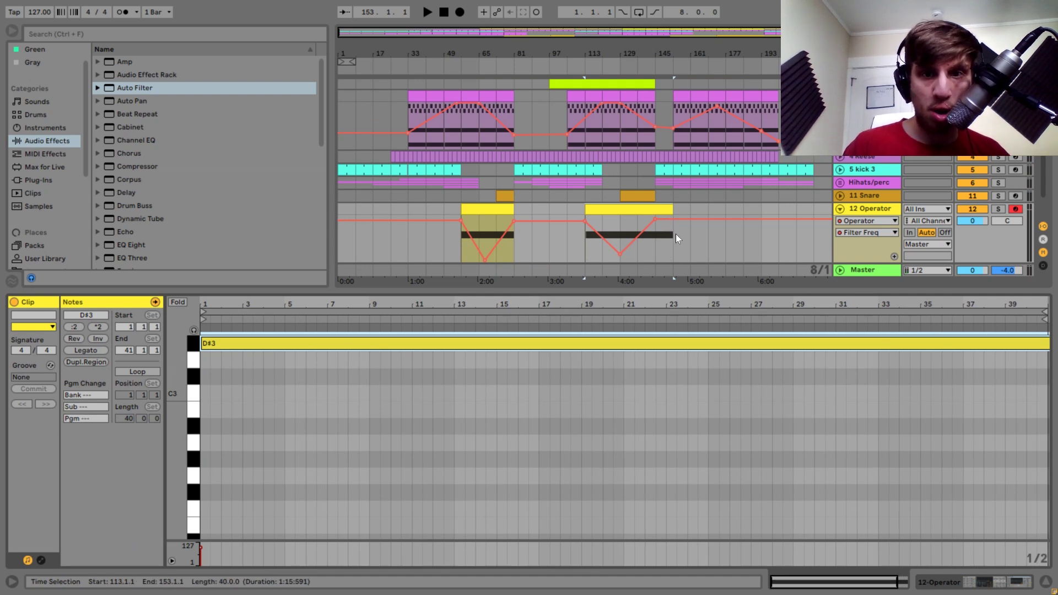
- Ramp Operator's Filter Freq automation down from bar 145 to near its minimum at bar 153, and start playback from bar 145
{"action": "left_click_drag", "start_coordinate": [674, 219], "coordinate": [664, 254]}
{"action": "left_click", "coordinate": [656, 250]}
{"action": "key", "text": "space"}
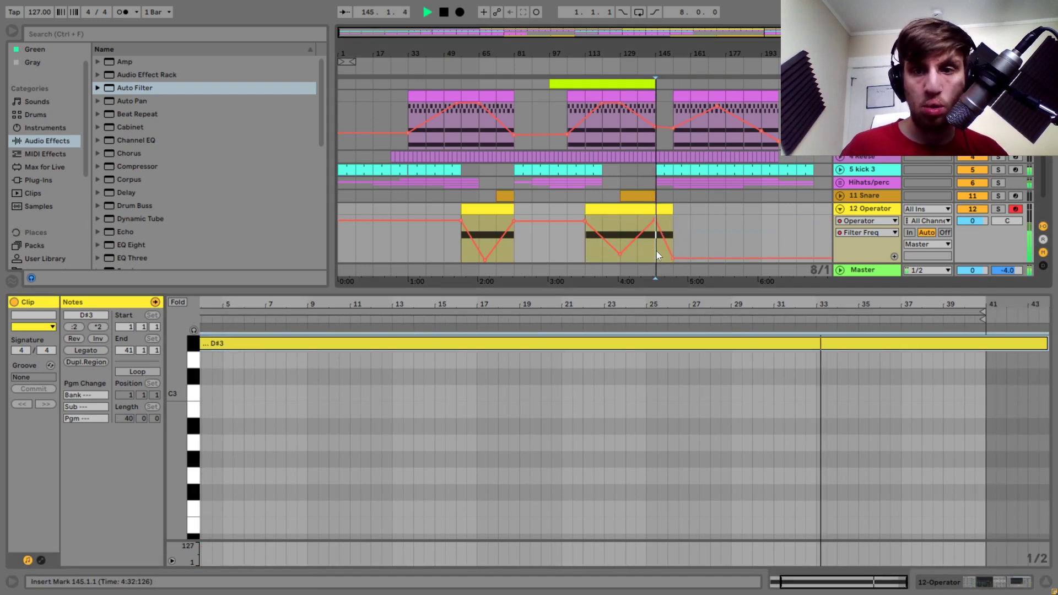
- Lower the 12 Operator track volume to -3.0 dB while it plays, and stop playback
{"action": "left_click", "coordinate": [868, 209]}
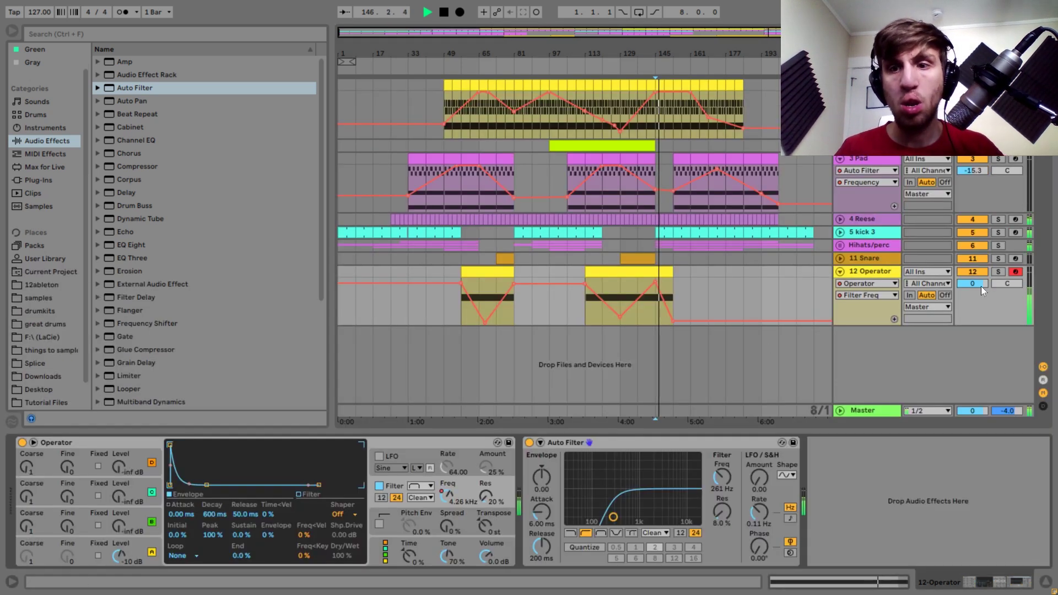
{"action": "scroll", "coordinate": [982, 291], "scroll_direction": "down", "scroll_amount": 2}
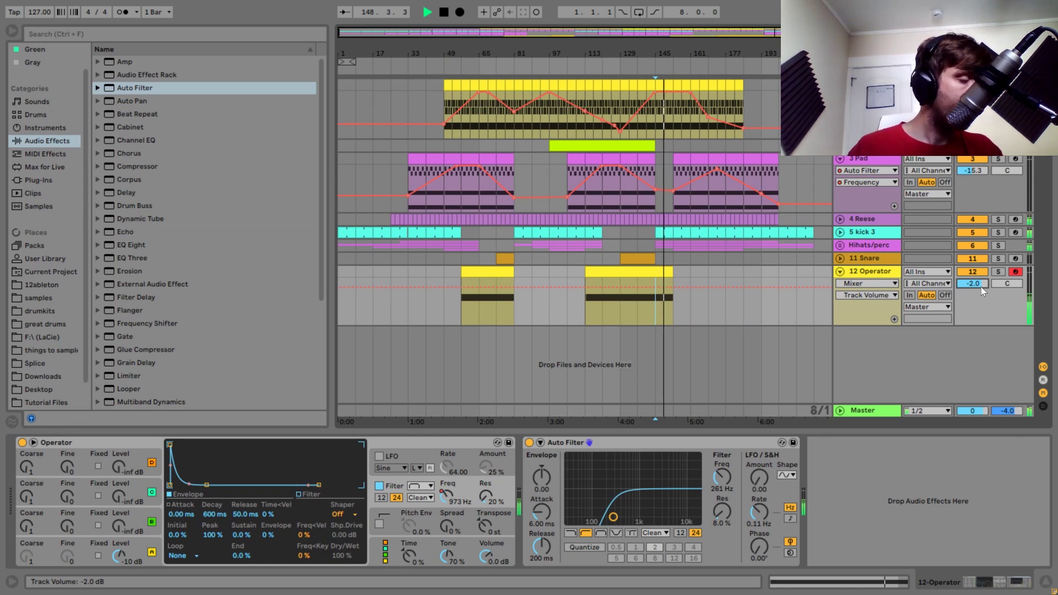
{"action": "scroll", "coordinate": [982, 290], "scroll_direction": "down", "scroll_amount": 1}
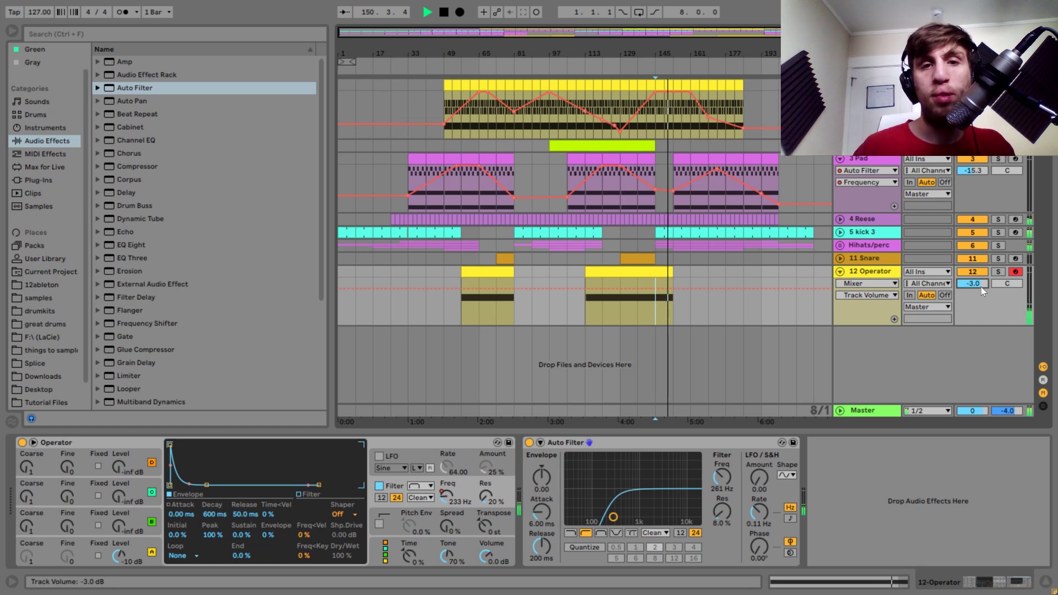
{"action": "key", "text": "space"}
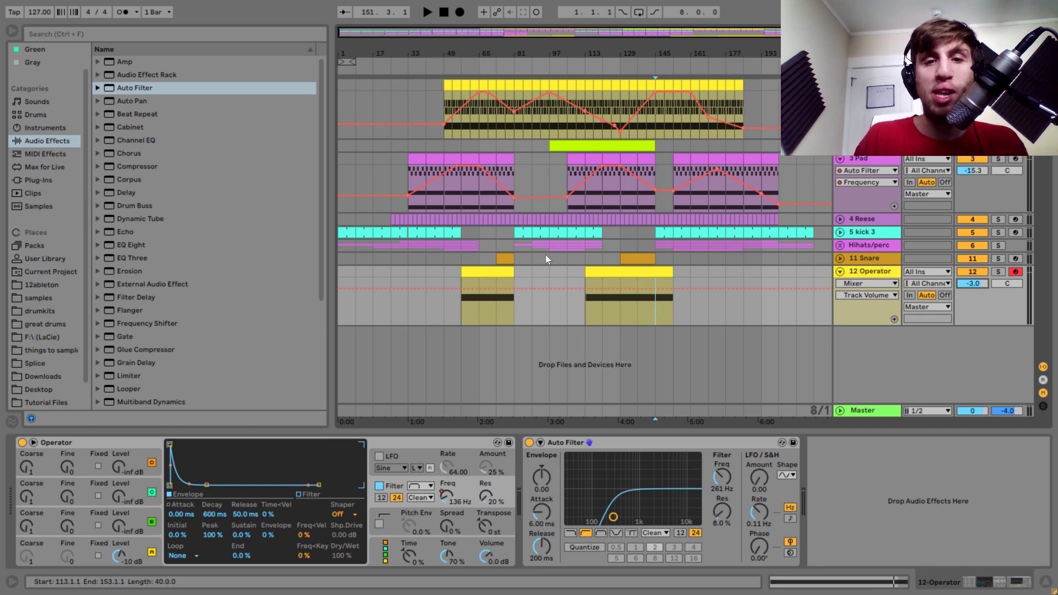
- Play the arrangement briefly from the start of the first breakdown at bar 57
{"action": "left_click", "coordinate": [463, 243]}
{"action": "key", "text": "space"}
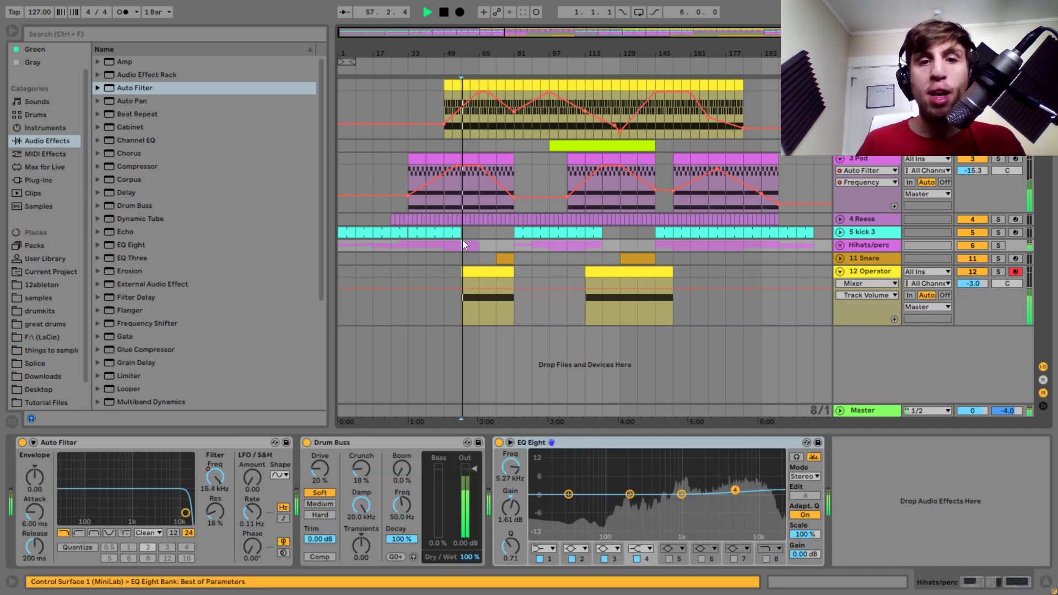
{"action": "key", "text": "space"}
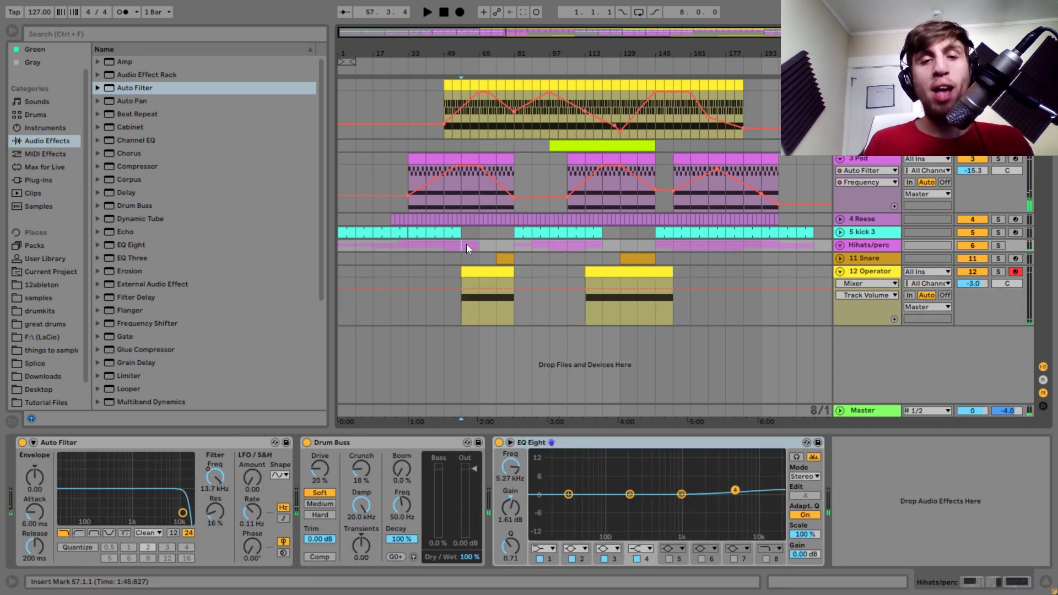